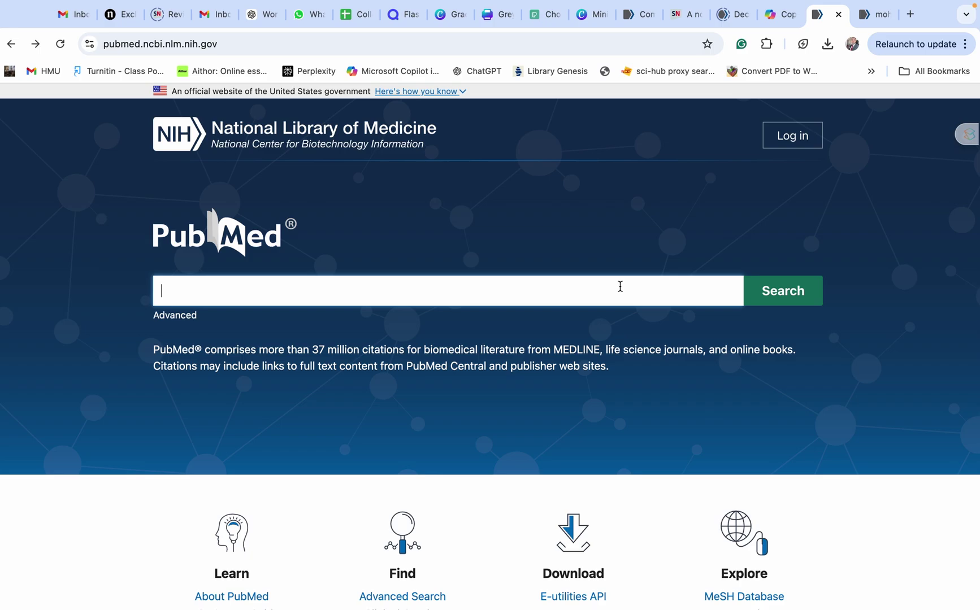
# Search PubMed for "Cancer crispr"
pyautogui.write('Cancer')
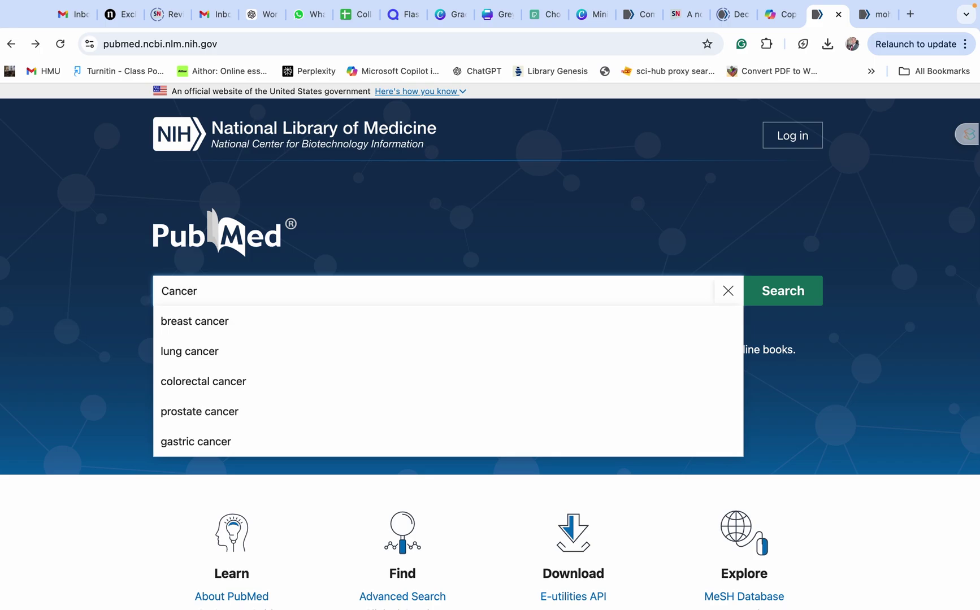
pyautogui.write(' cripr')
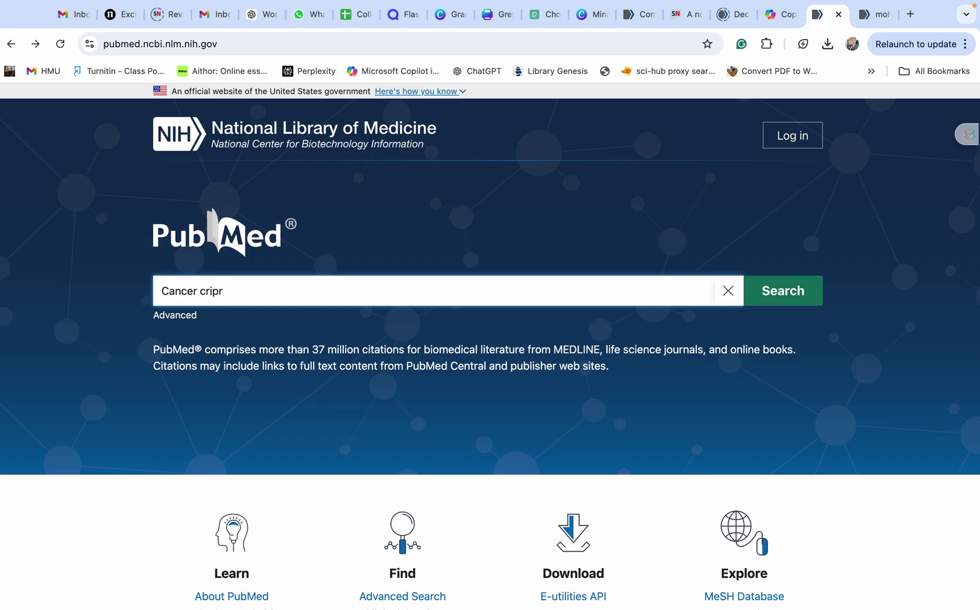
pyautogui.press('BackSpace')
pyautogui.press('BackSpace')
pyautogui.write('spr')
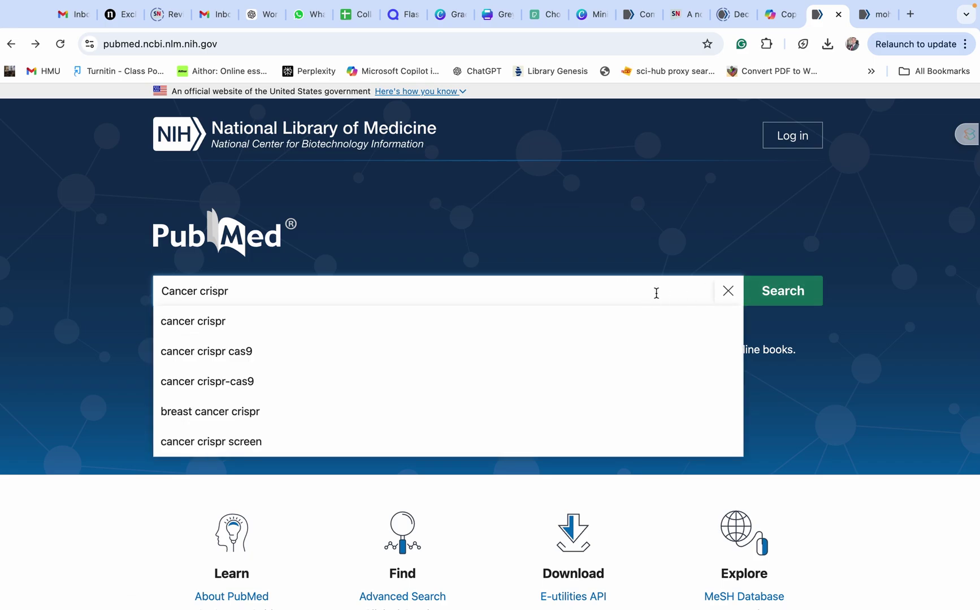
pyautogui.press('Return')
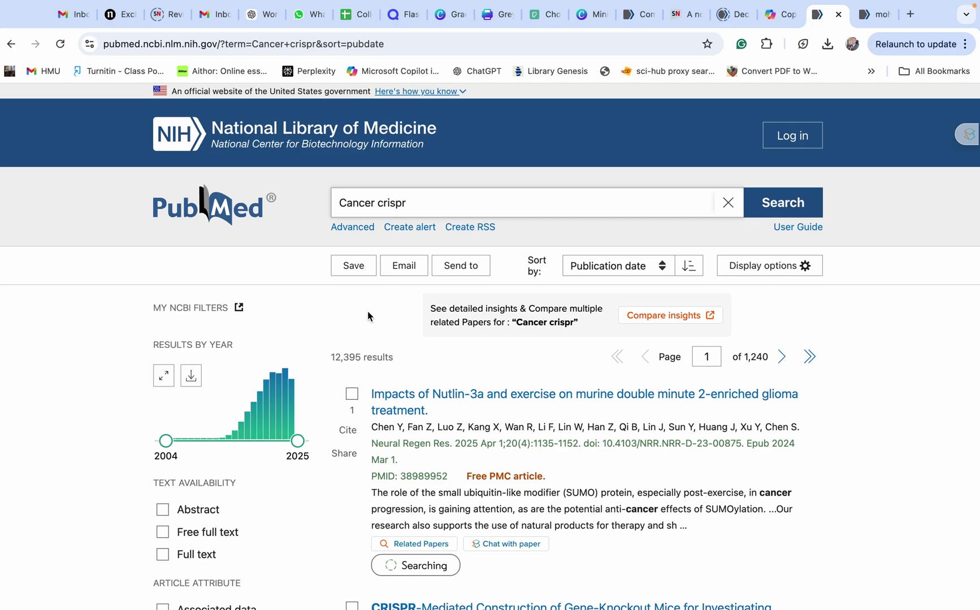
# Examine the number of results for the basic search and which listed papers are marked as free PMC articles
pyautogui.click(328, 356)
pyautogui.moveTo(329, 356); pyautogui.dragTo(411, 360)
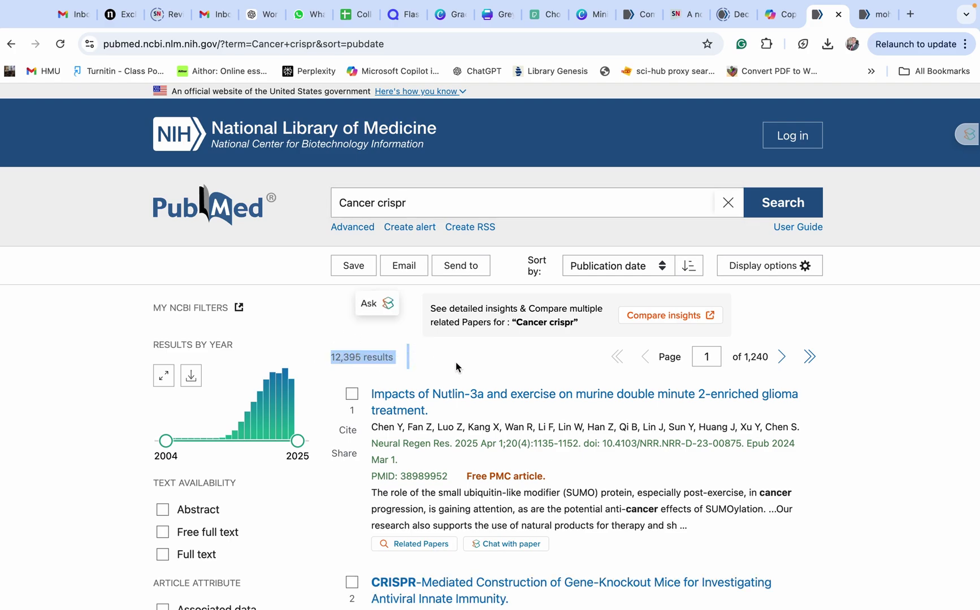
pyautogui.scroll(-1, 456, 361)
pyautogui.scroll(-2, 457, 364)
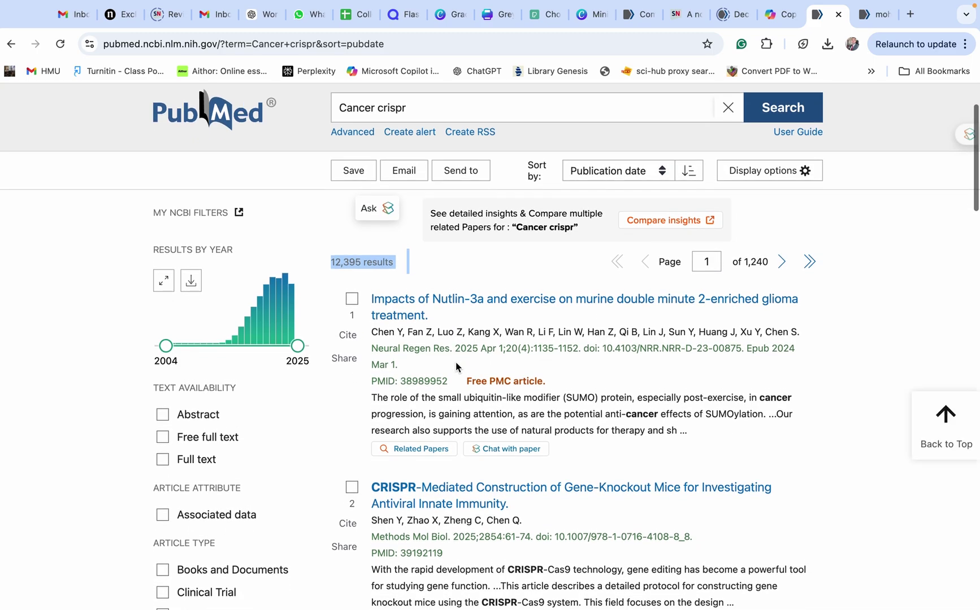
pyautogui.scroll(-6, 456, 362)
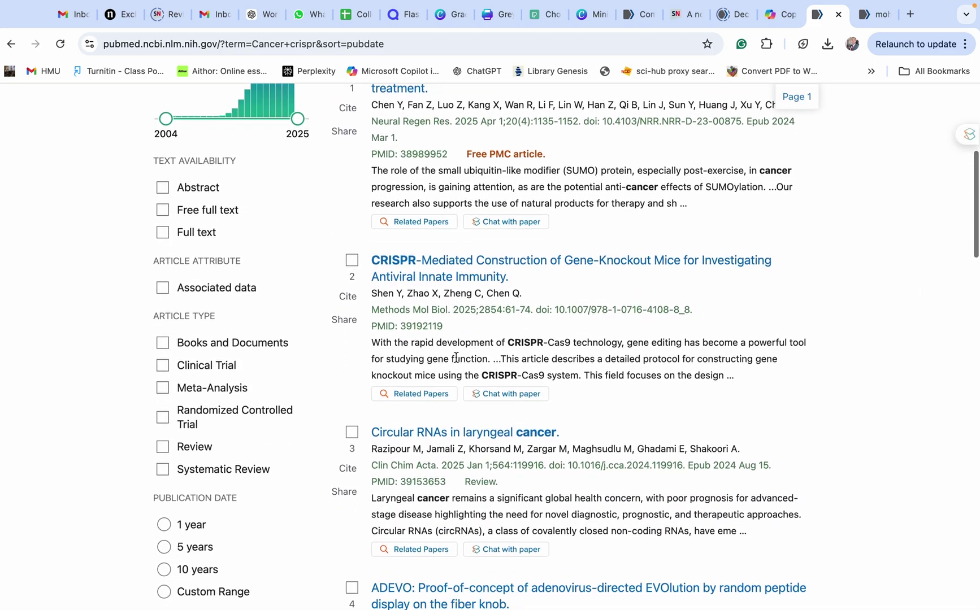
pyautogui.scroll(-3, 457, 361)
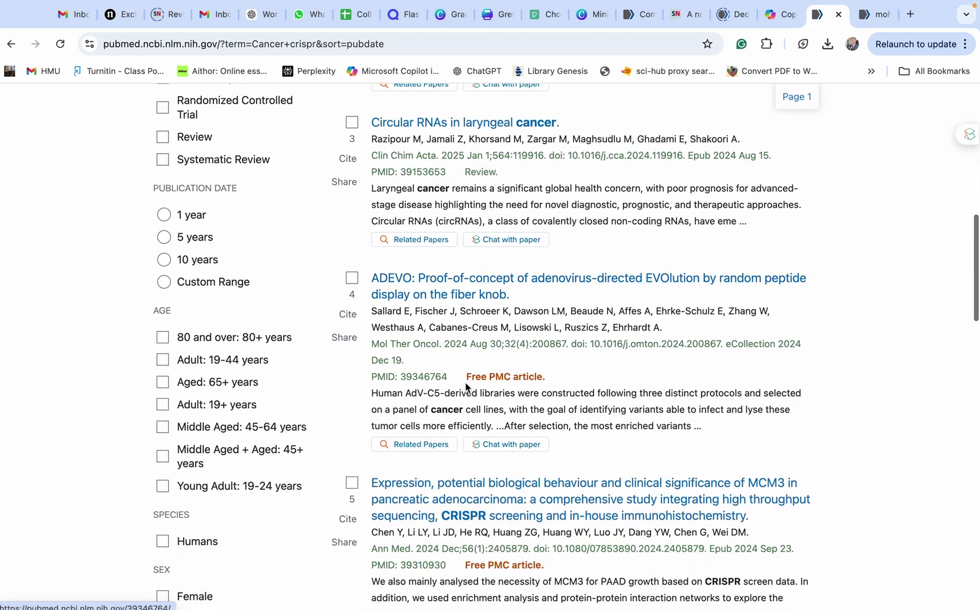
pyautogui.moveTo(466, 377); pyautogui.dragTo(557, 377)
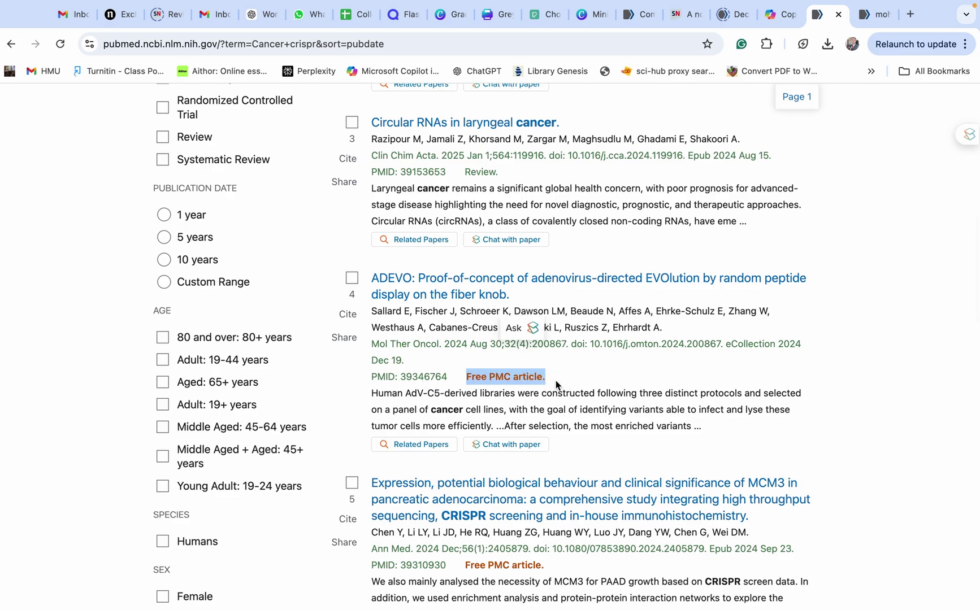
pyautogui.scroll(-2, 556, 386)
pyautogui.moveTo(465, 438); pyautogui.dragTo(547, 444)
pyautogui.scroll(-3, 547, 444)
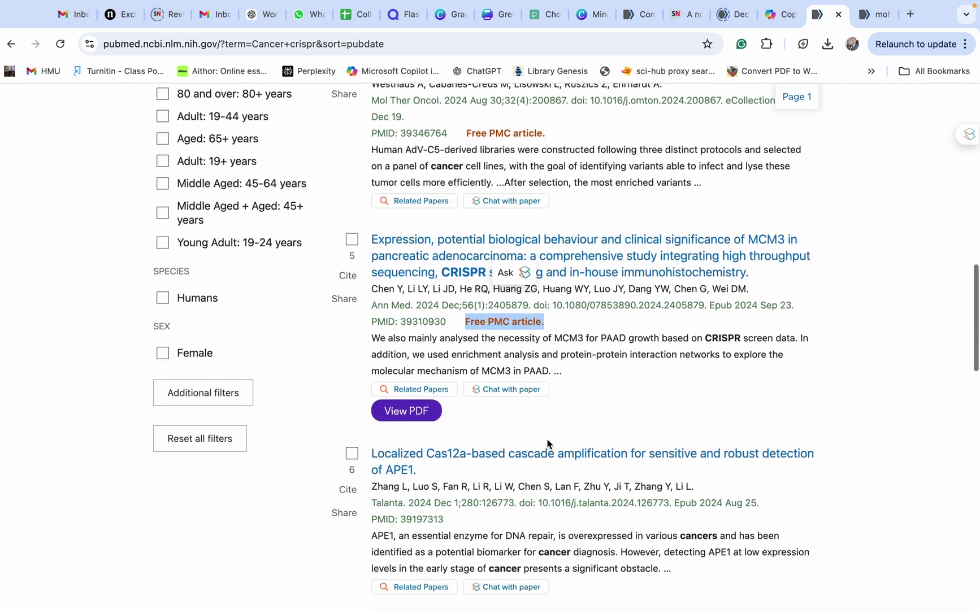
pyautogui.scroll(11, 547, 441)
pyautogui.scroll(5, 548, 439)
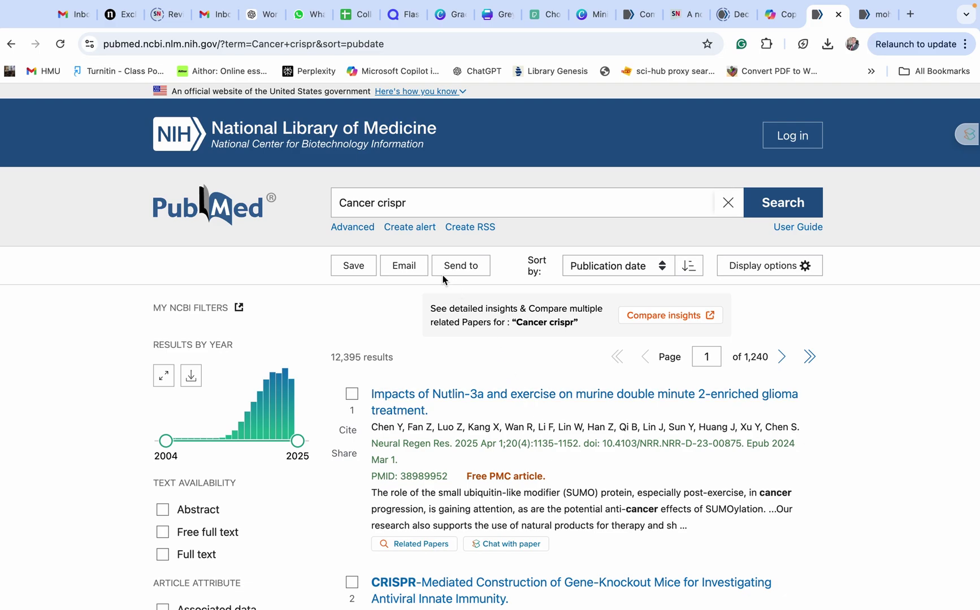
# Open the Advanced Search Builder and add "Cancer" to the query as a Title/Abstract term
pyautogui.click(351, 228)
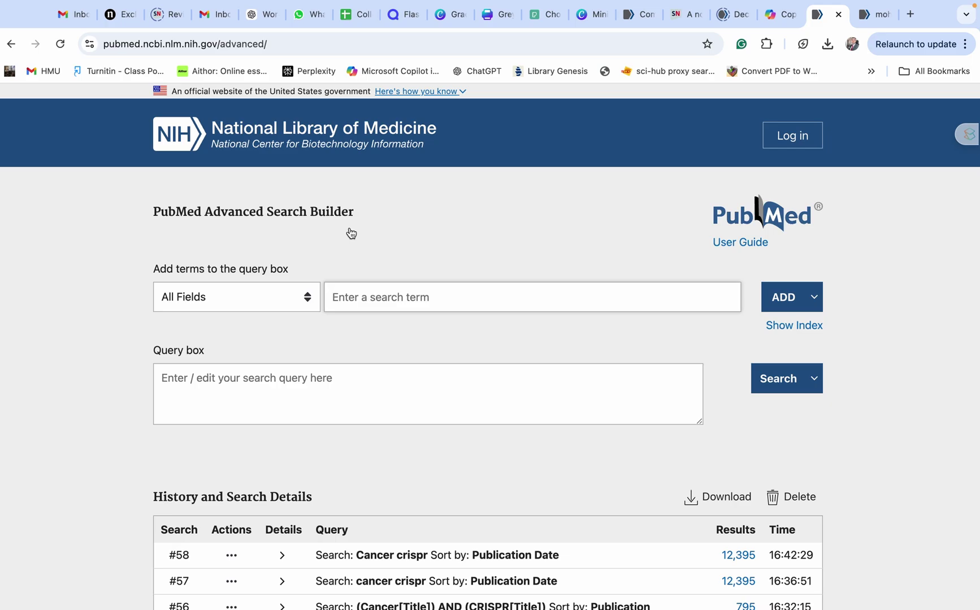
pyautogui.click(309, 299)
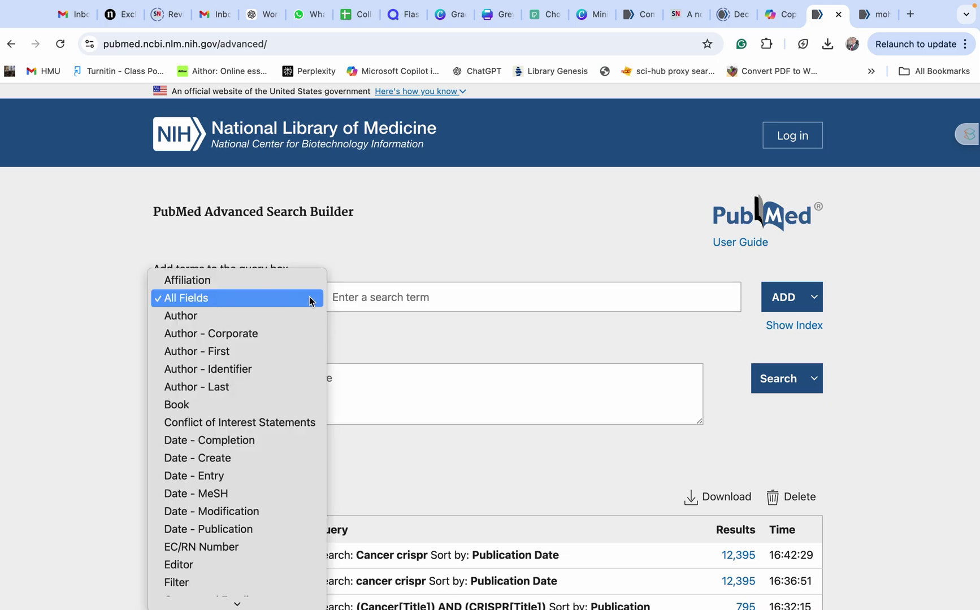
pyautogui.scroll(-6, 243, 441)
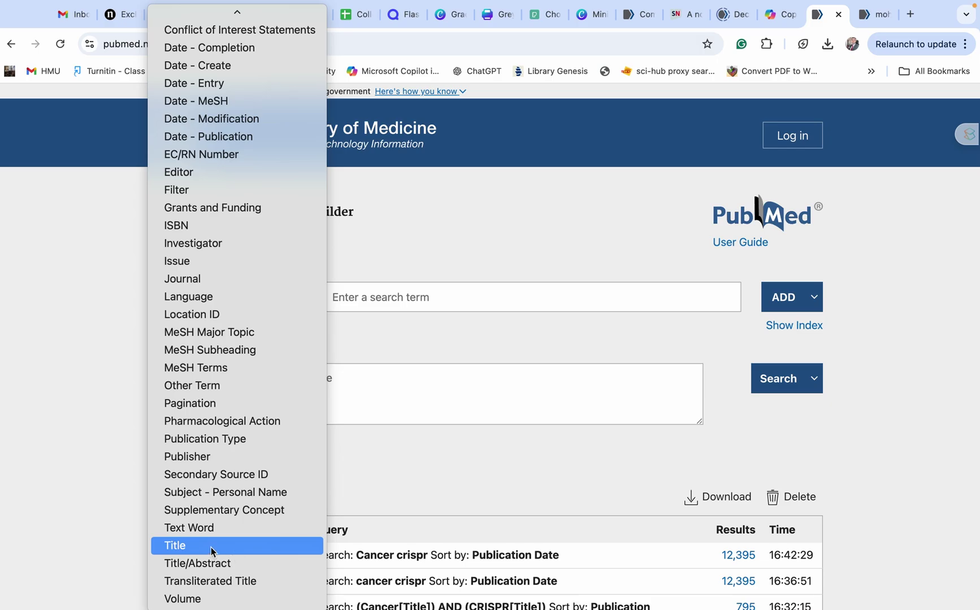
pyautogui.click(208, 563)
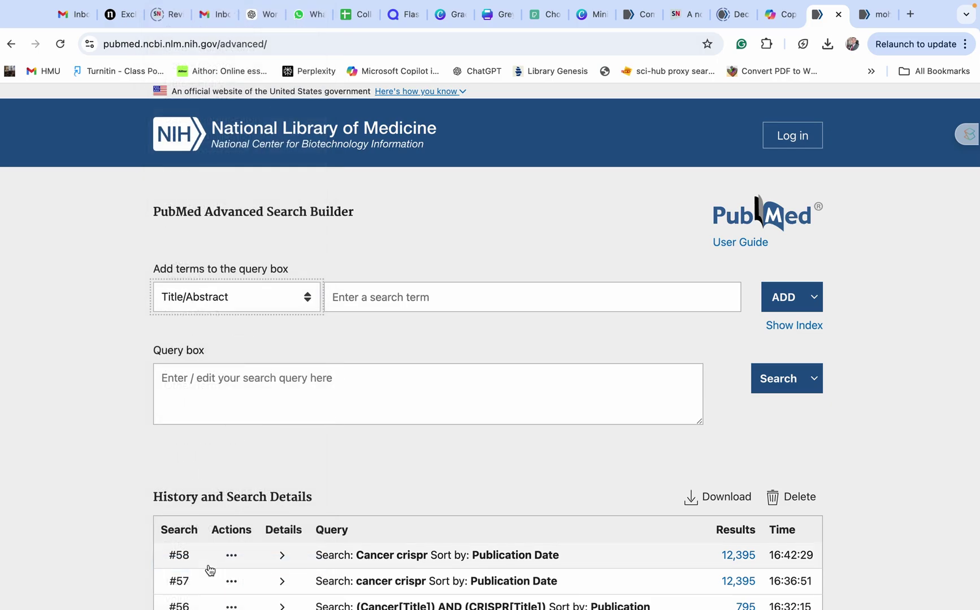
pyautogui.click(399, 298)
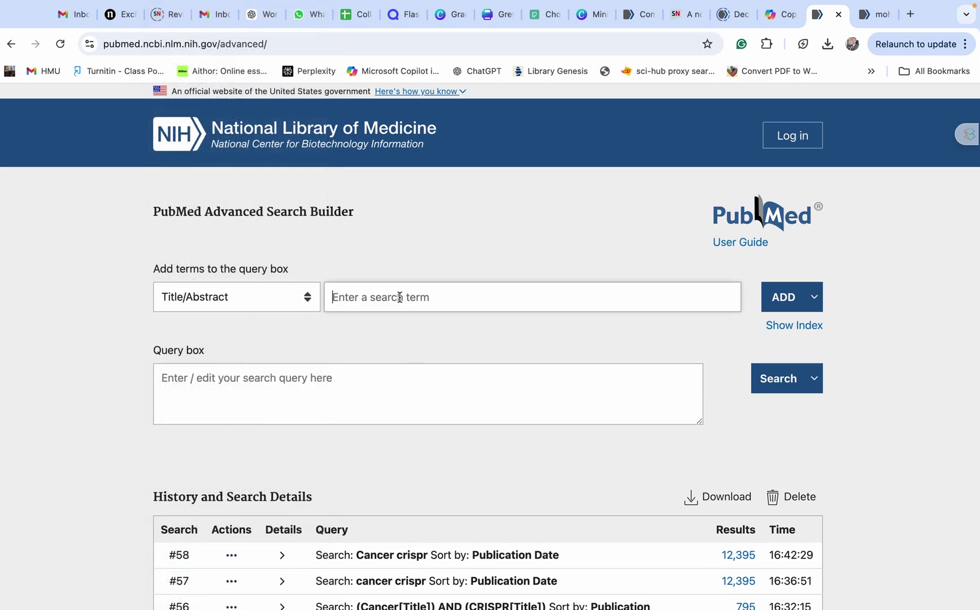
pyautogui.write('Cancer')
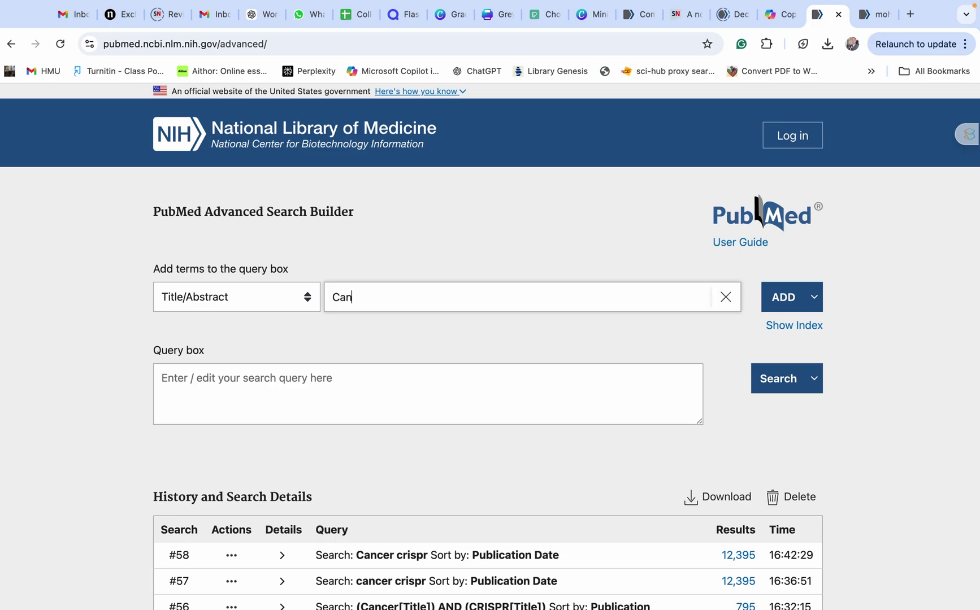
pyautogui.click(780, 302)
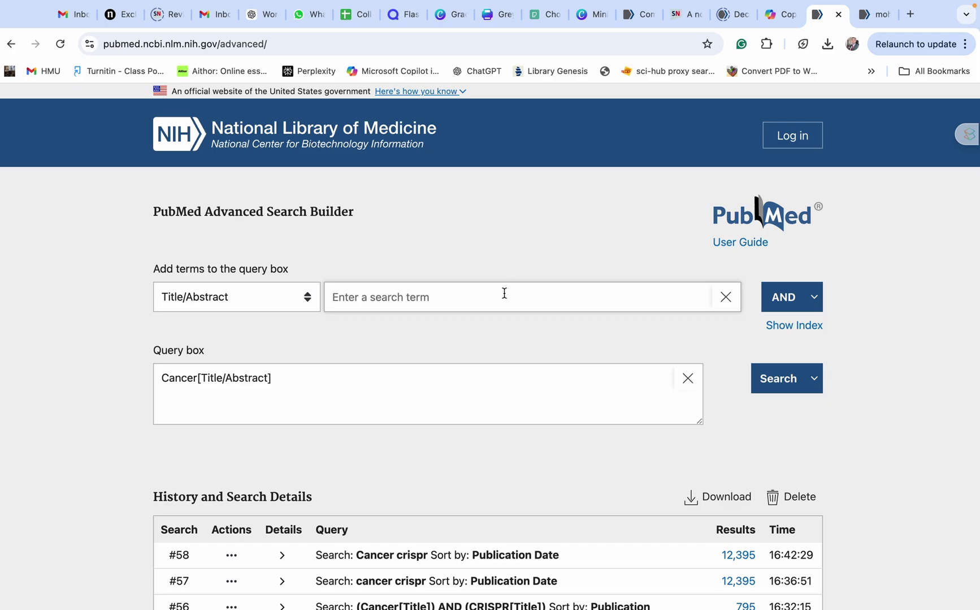
# Combine "Crispr" as a Title/Abstract term with the query using AND, and run the search
pyautogui.write('Crispr')
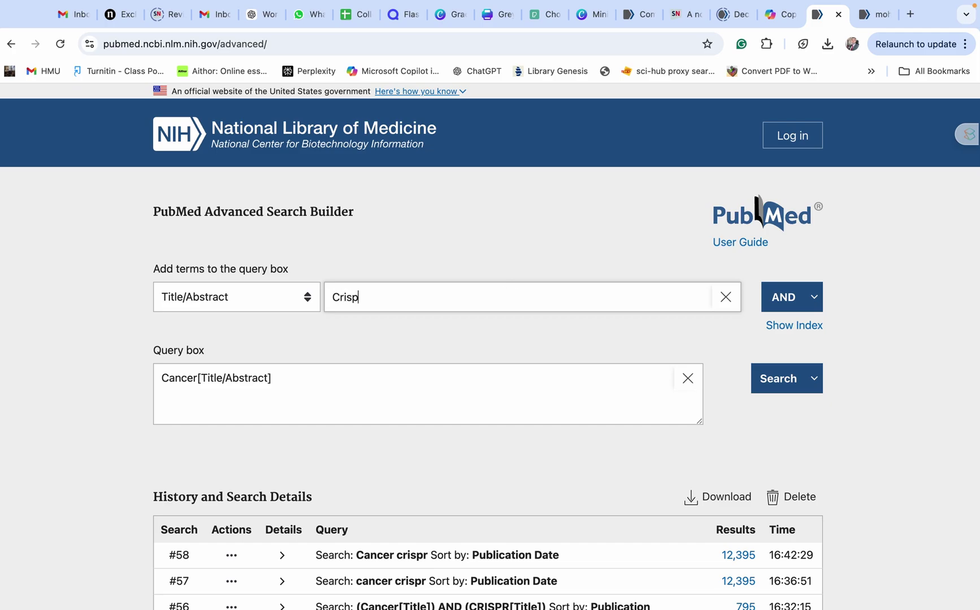
pyautogui.click(778, 297)
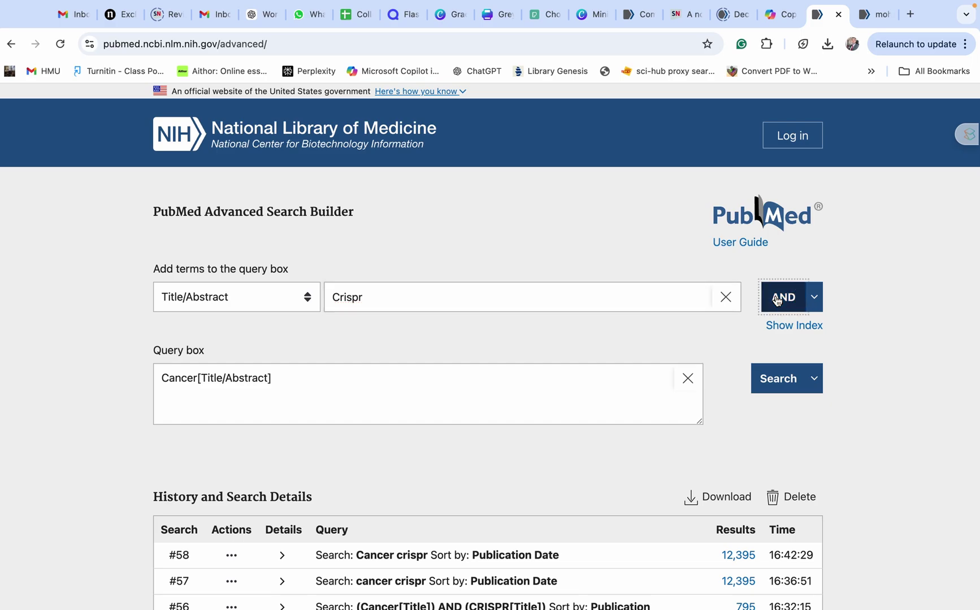
pyautogui.click(772, 384)
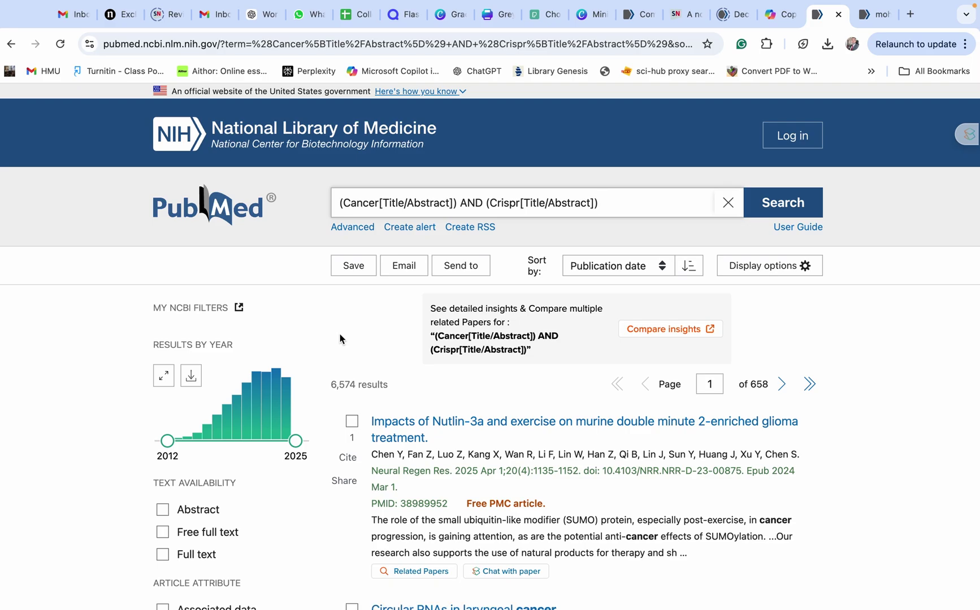
# Examine the result count of the Title/Abstract search and where the search terms occur in the first listed papers
pyautogui.moveTo(327, 390); pyautogui.dragTo(393, 389)
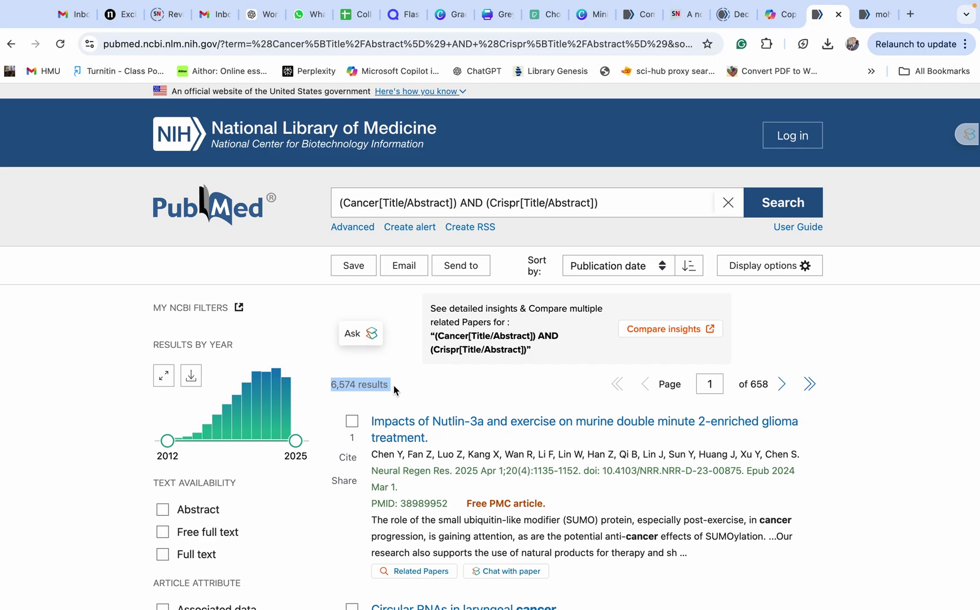
pyautogui.scroll(-5, 425, 388)
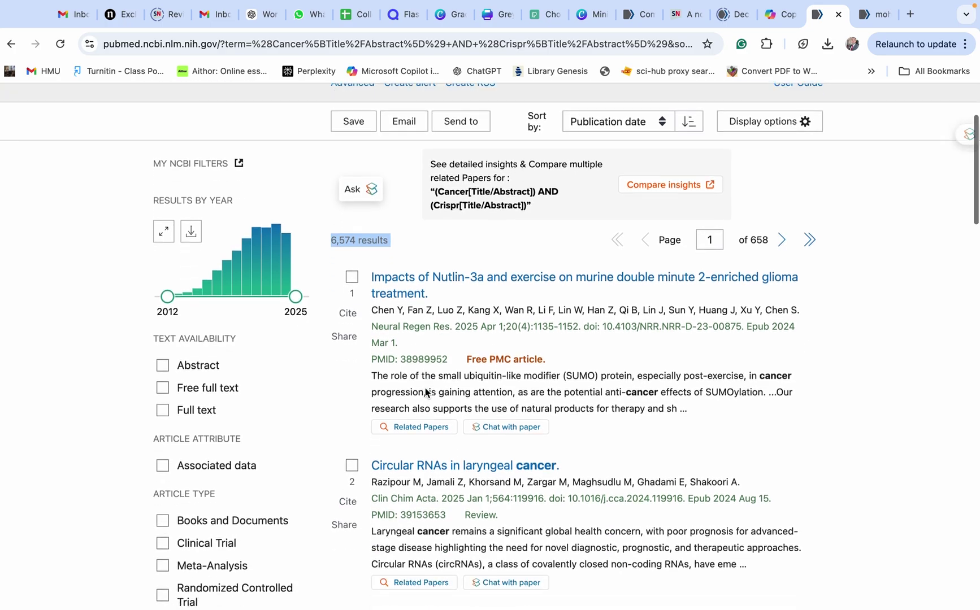
pyautogui.scroll(-2, 425, 390)
pyautogui.scroll(5, 425, 389)
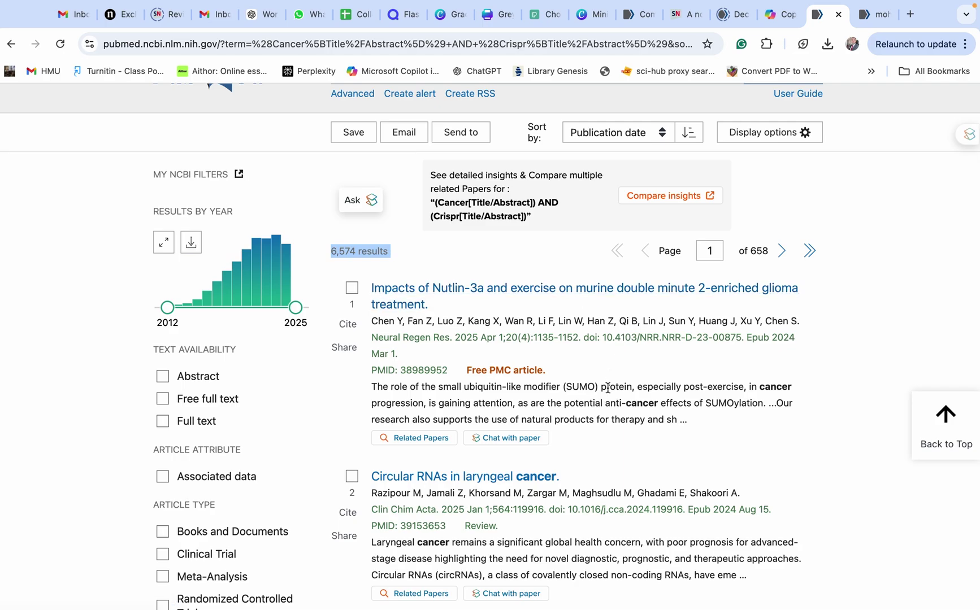
pyautogui.moveTo(628, 402); pyautogui.dragTo(649, 402)
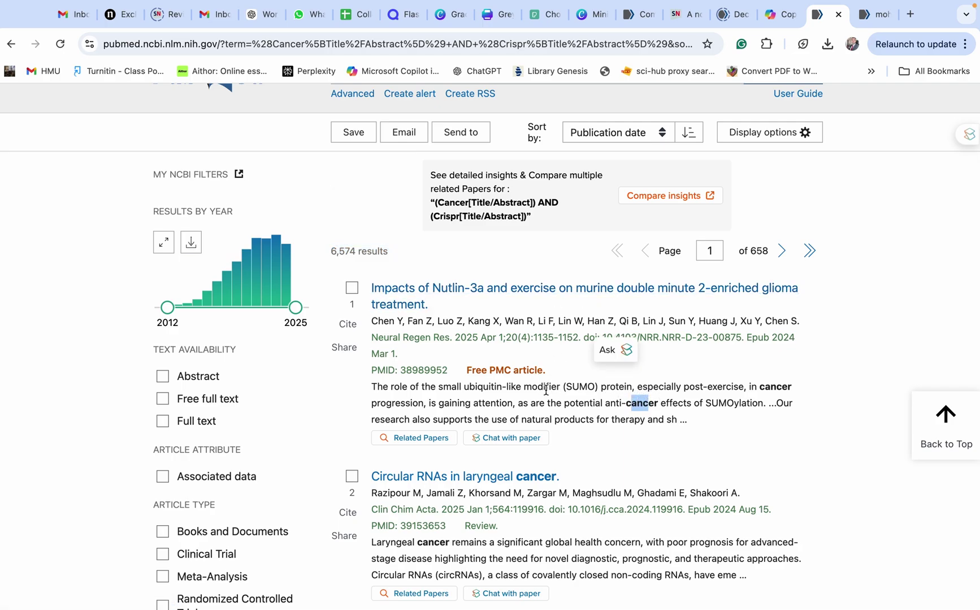
pyautogui.scroll(-2, 550, 418)
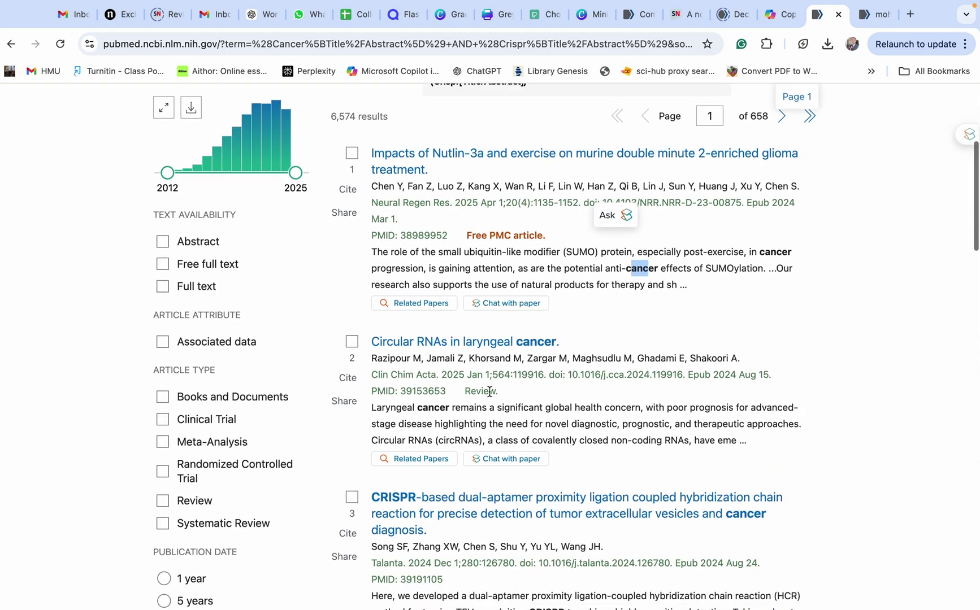
pyautogui.scroll(4, 503, 405)
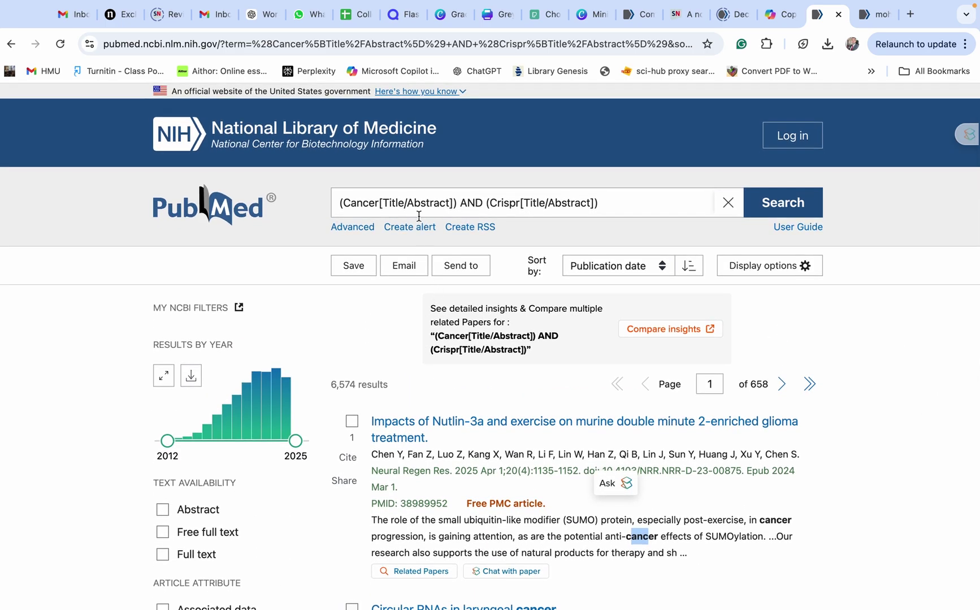
# Change the field tag of the Cancer term in the search query from Title/Abstract to Title
pyautogui.moveTo(446, 202); pyautogui.dragTo(431, 201)
pyautogui.click(444, 202)
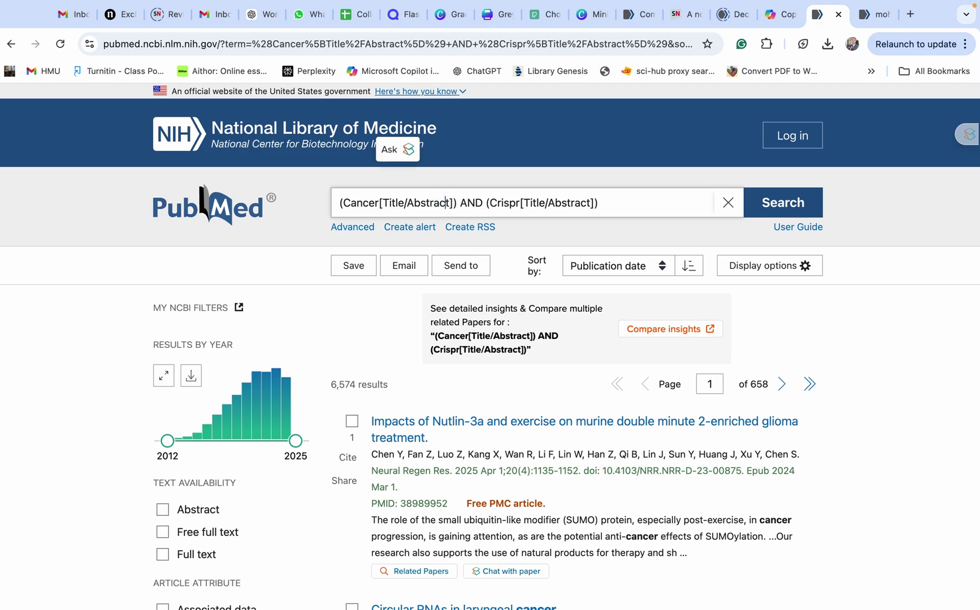
pyautogui.press('BackSpace')
pyautogui.press('BackSpace')
pyautogui.press('BackSpace')
pyautogui.press('BackSpace')
pyautogui.press('BackSpace')
pyautogui.press('BackSpace')
pyautogui.press('BackSpace')
pyautogui.press('BackSpace')
pyautogui.press('BackSpace')
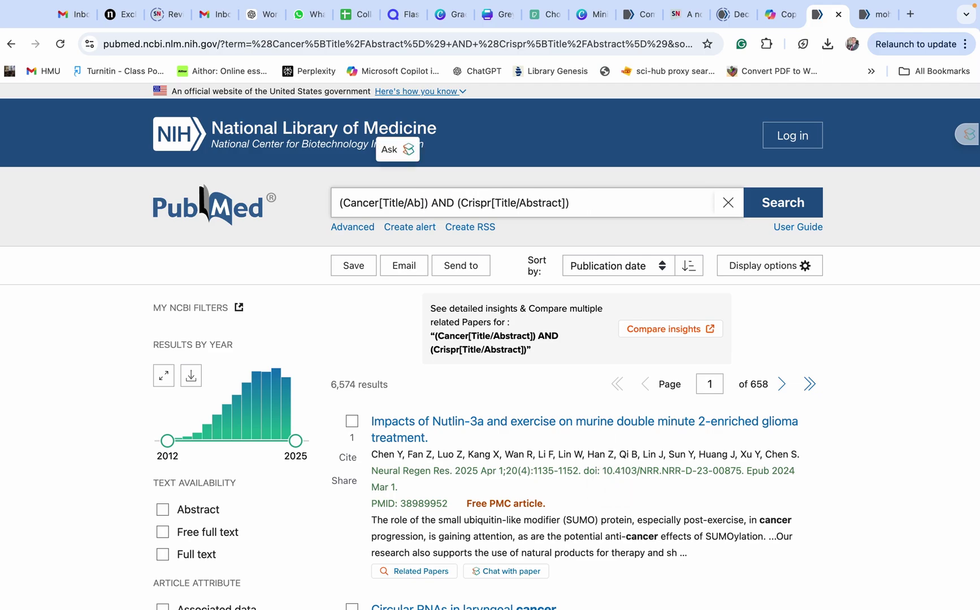
# Restrict the Crispr term to Title as well and run the search (Cancer[Title]) AND (Crispr[Title])
pyautogui.click(544, 203)
pyautogui.press('BackSpace')
pyautogui.press('BackSpace')
pyautogui.press('BackSpace')
pyautogui.press('BackSpace')
pyautogui.press('BackSpace')
pyautogui.press('BackSpace')
pyautogui.press('BackSpace')
pyautogui.press('BackSpace')
pyautogui.press('BackSpace')
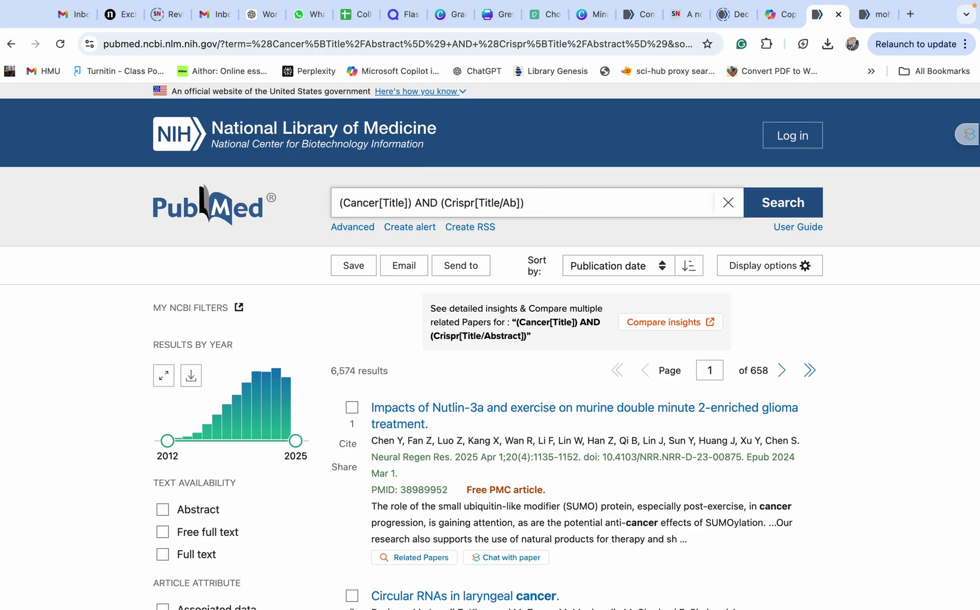
pyautogui.click(775, 204)
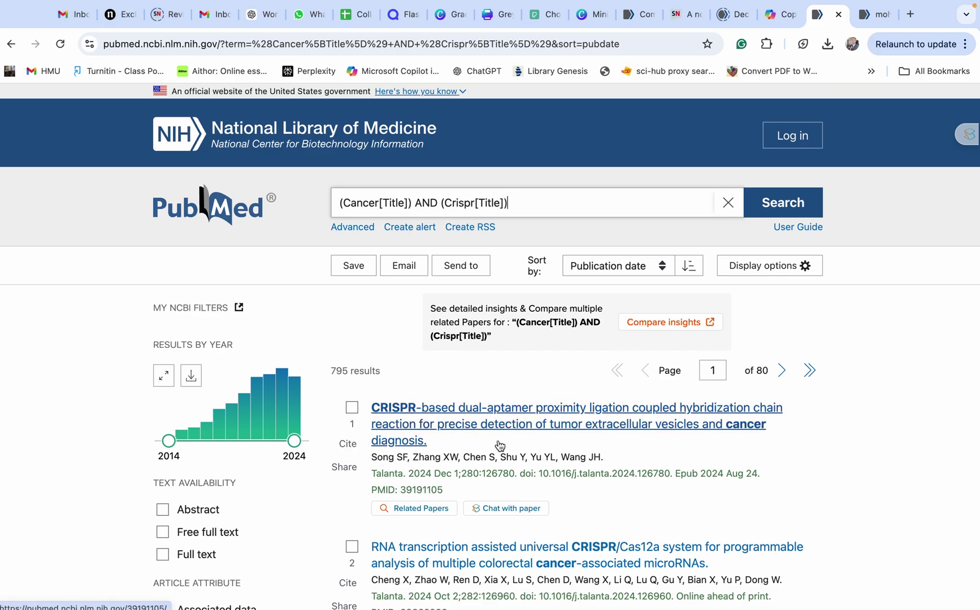
# Look through the title-only search results, checking that both search terms occur in the paper titles
pyautogui.scroll(-3, 518, 446)
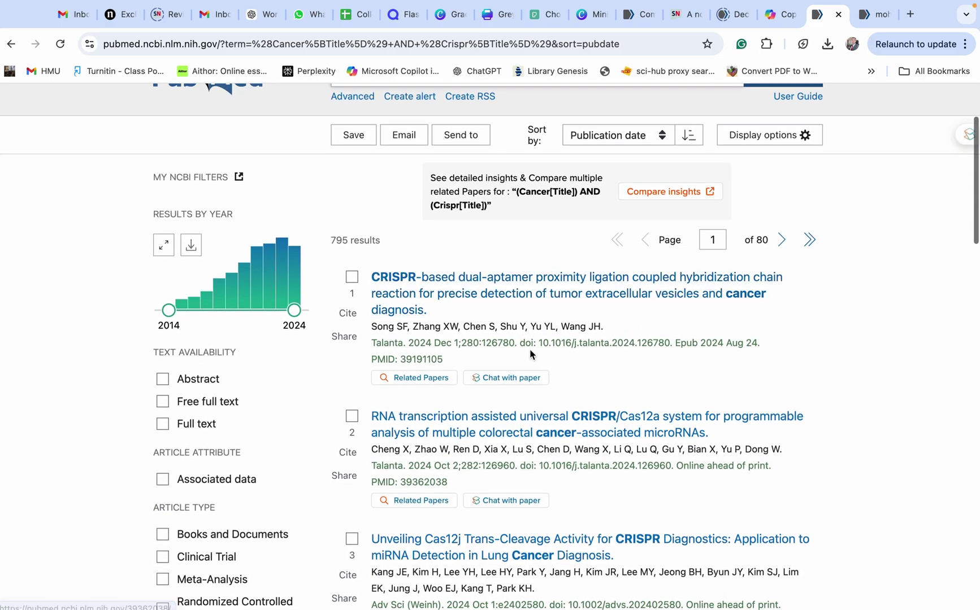
pyautogui.scroll(-1, 575, 387)
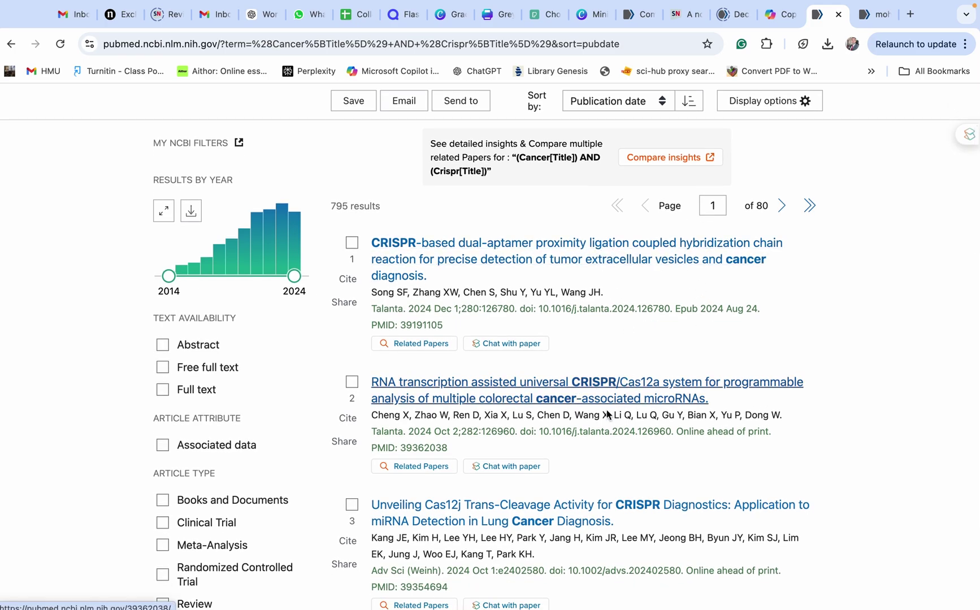
pyautogui.scroll(-4, 602, 404)
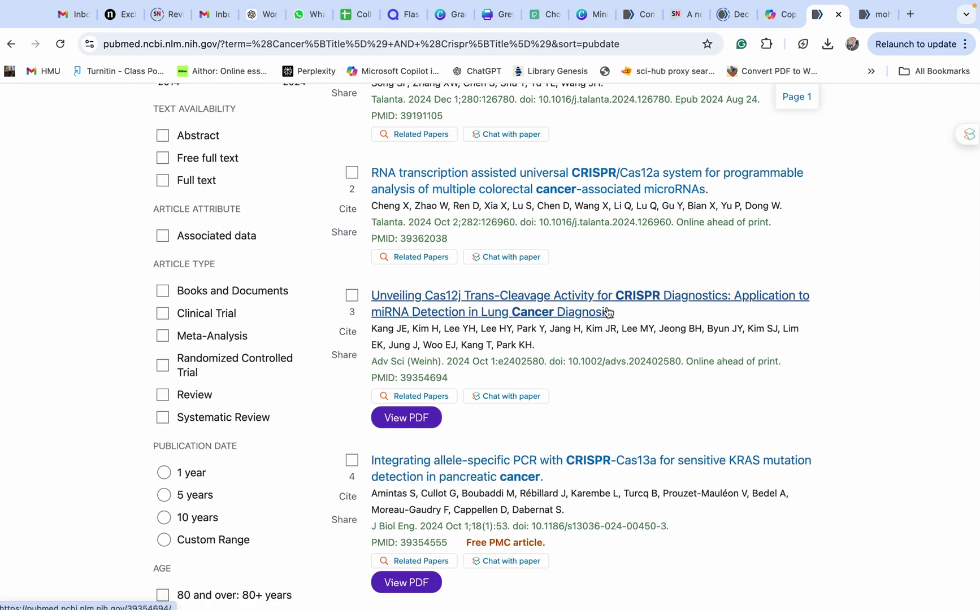
pyautogui.scroll(-3, 600, 385)
pyautogui.scroll(-1, 602, 389)
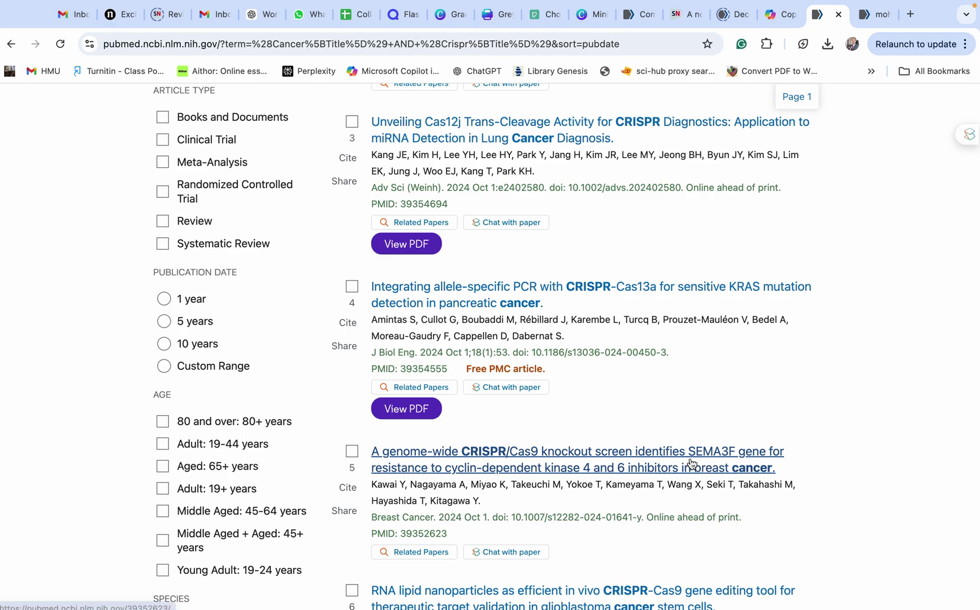
# Examine the remaining papers on the first page of the title-only search, the total result count and the results-by-year chart
pyautogui.scroll(-5, 689, 466)
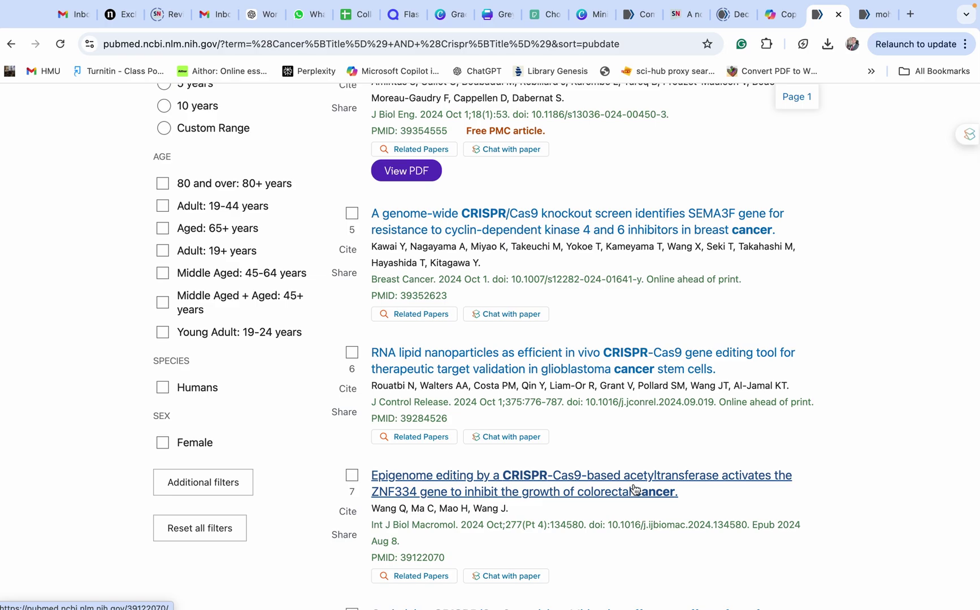
pyautogui.scroll(12, 635, 489)
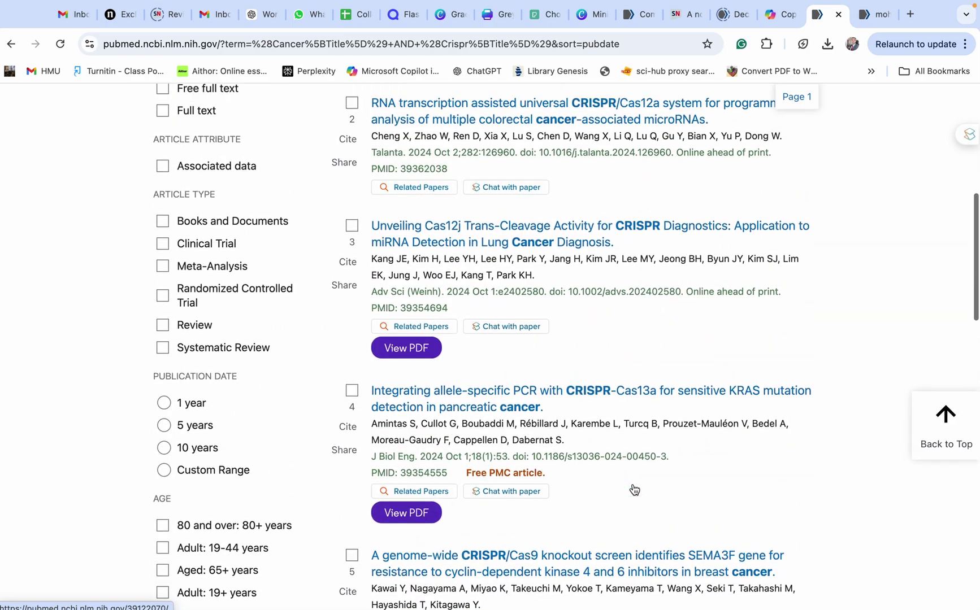
pyautogui.scroll(2, 633, 484)
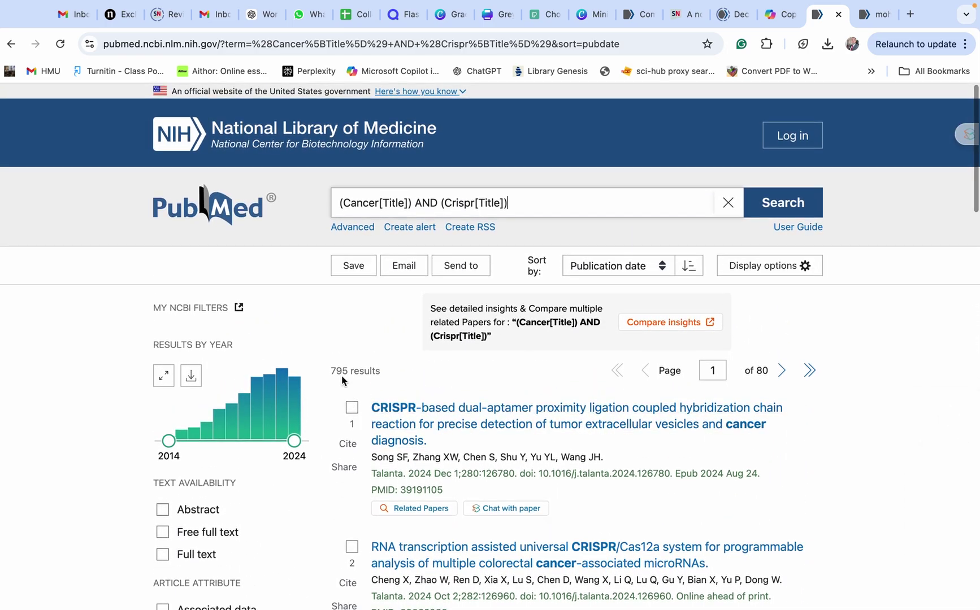
pyautogui.moveTo(327, 368); pyautogui.dragTo(414, 367)
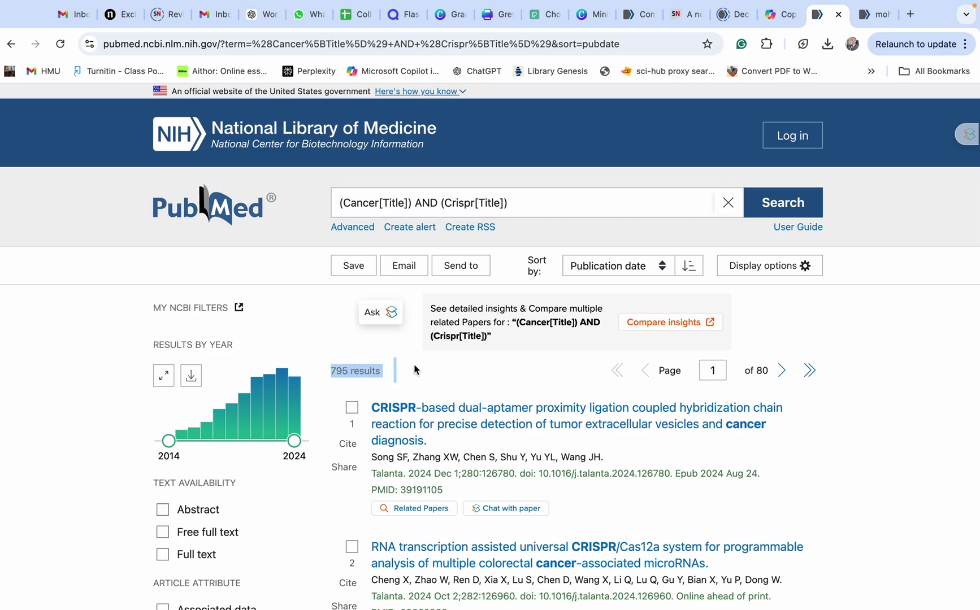
pyautogui.click(414, 366)
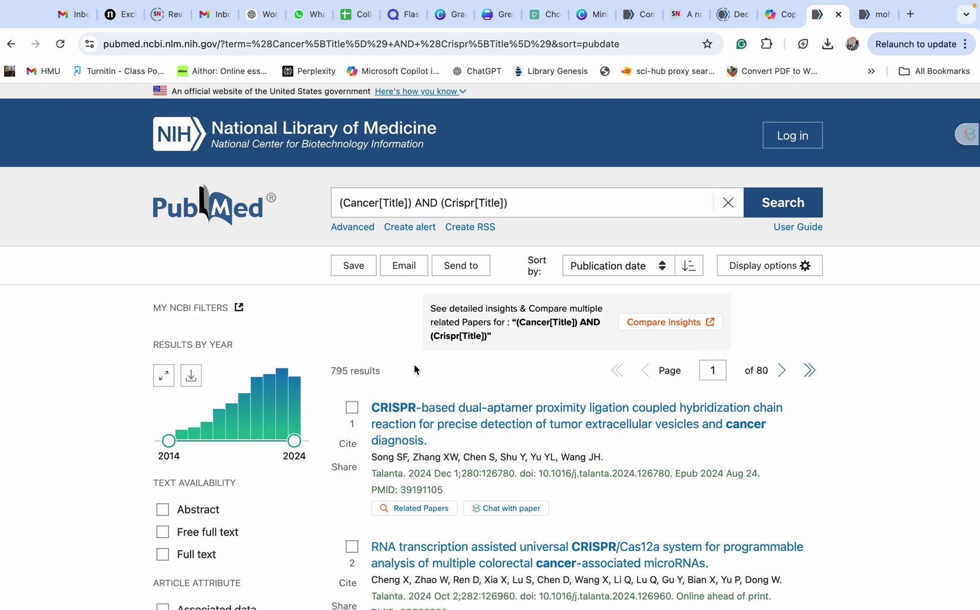
pyautogui.scroll(-3, 414, 369)
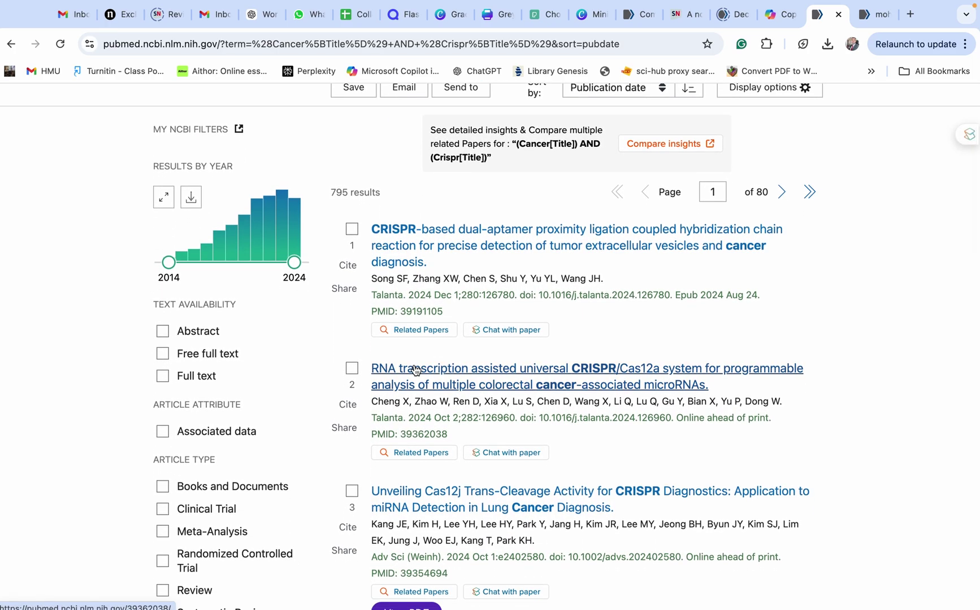
pyautogui.scroll(3, 416, 370)
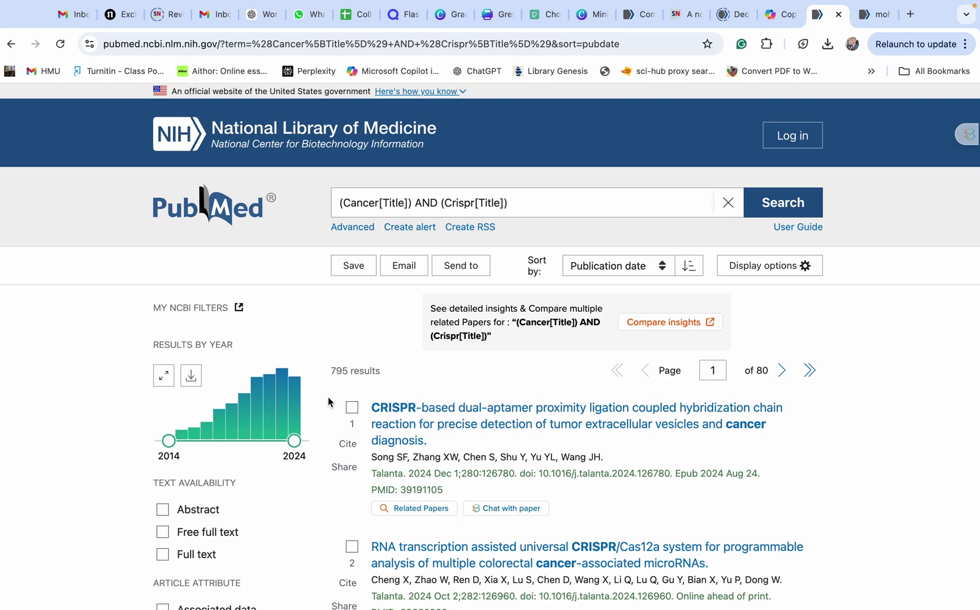
pyautogui.moveTo(294, 418)
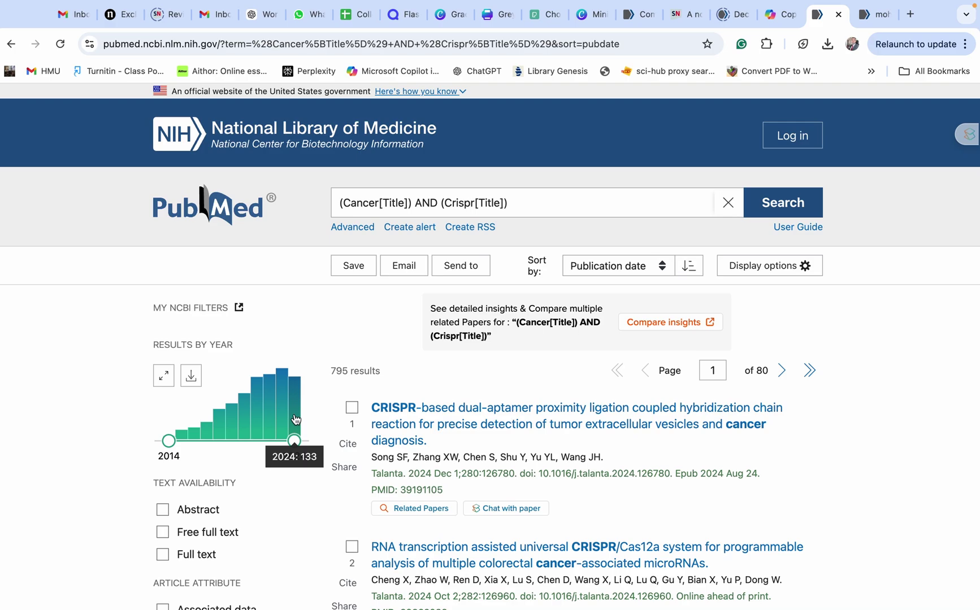
# Limit the results to papers published in the last 1 year and look through the filtered list
pyautogui.scroll(-10, 297, 497)
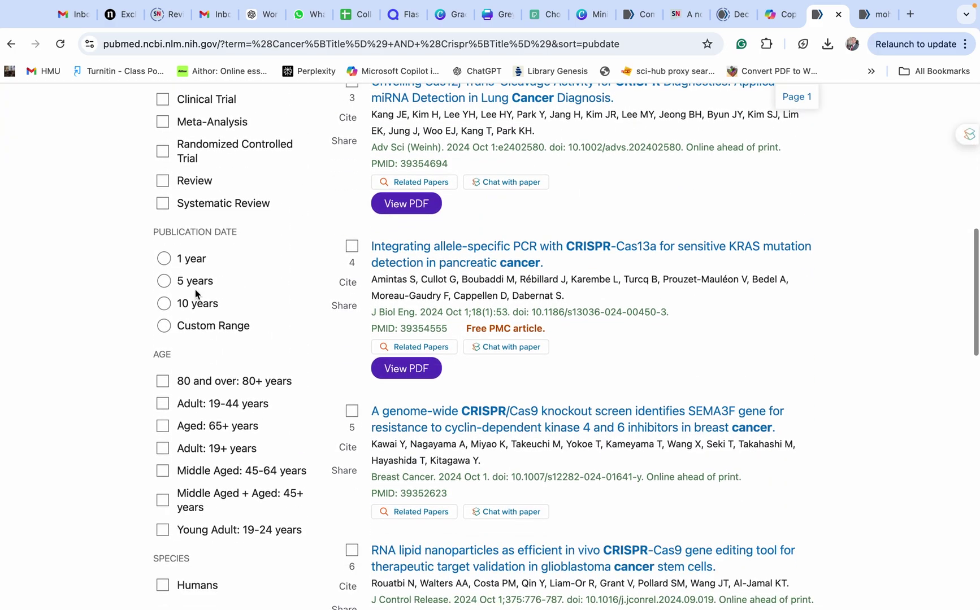
pyautogui.click(164, 260)
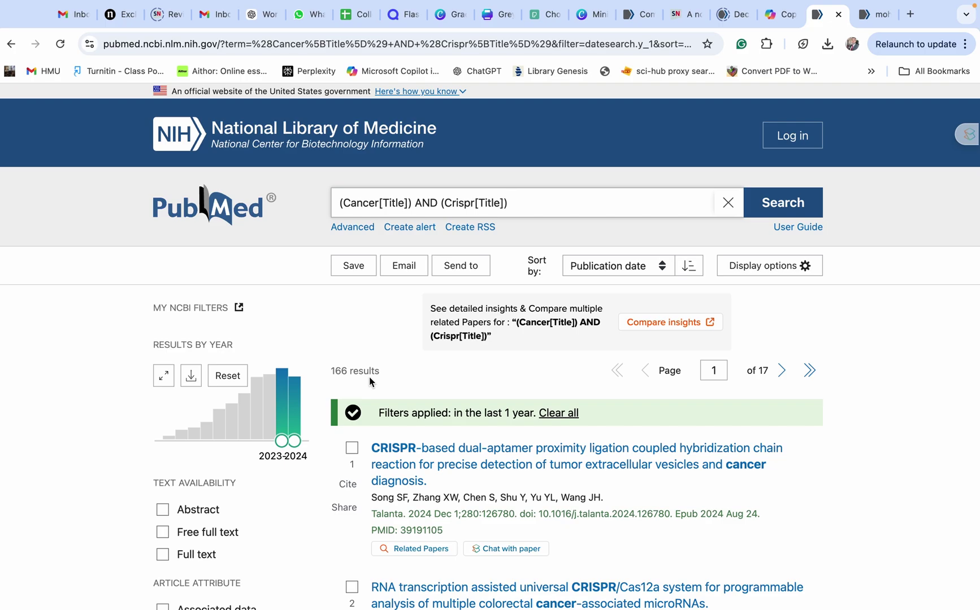
pyautogui.scroll(-4, 369, 377)
pyautogui.scroll(-6, 369, 382)
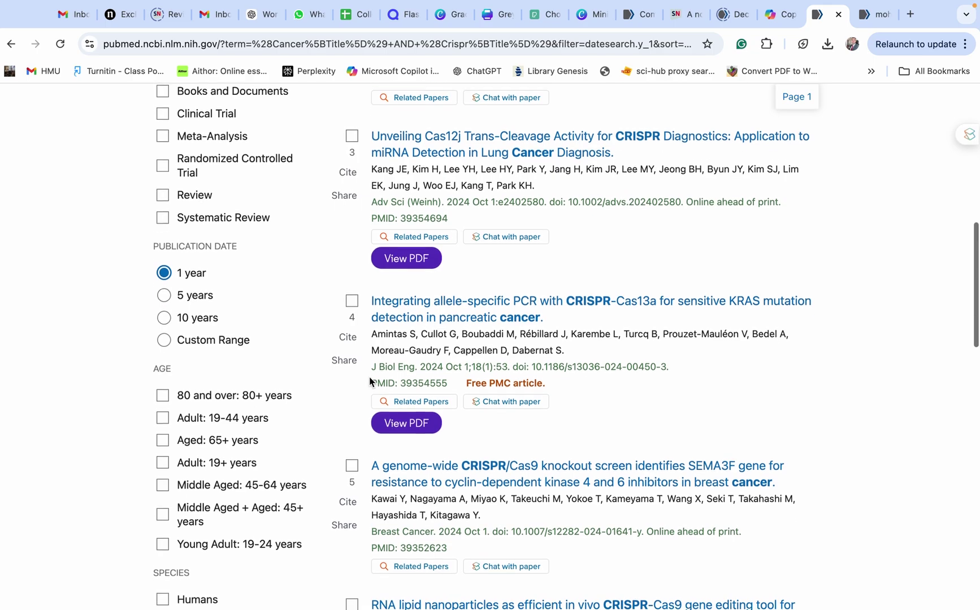
pyautogui.scroll(-2, 369, 380)
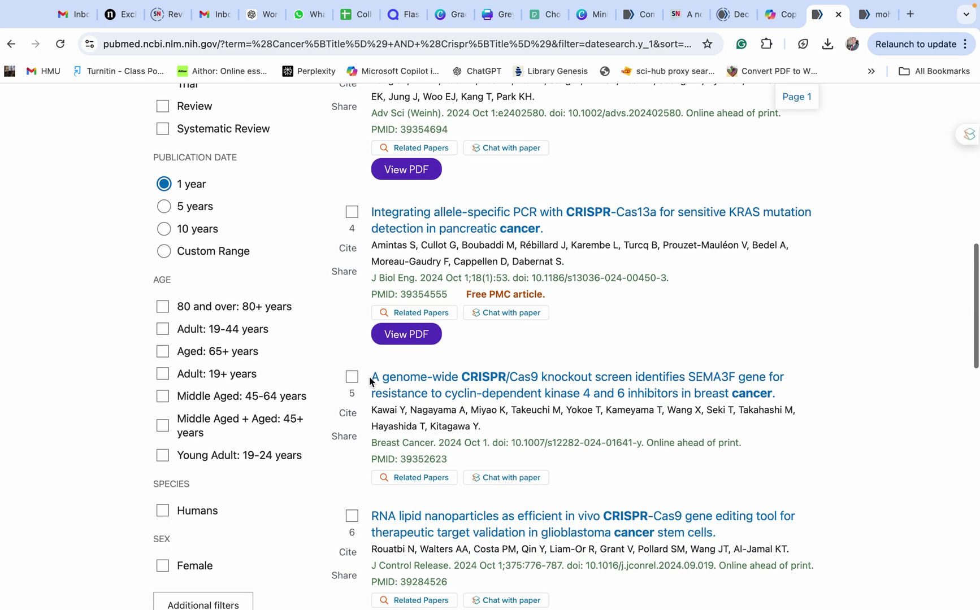
pyautogui.scroll(-4, 369, 376)
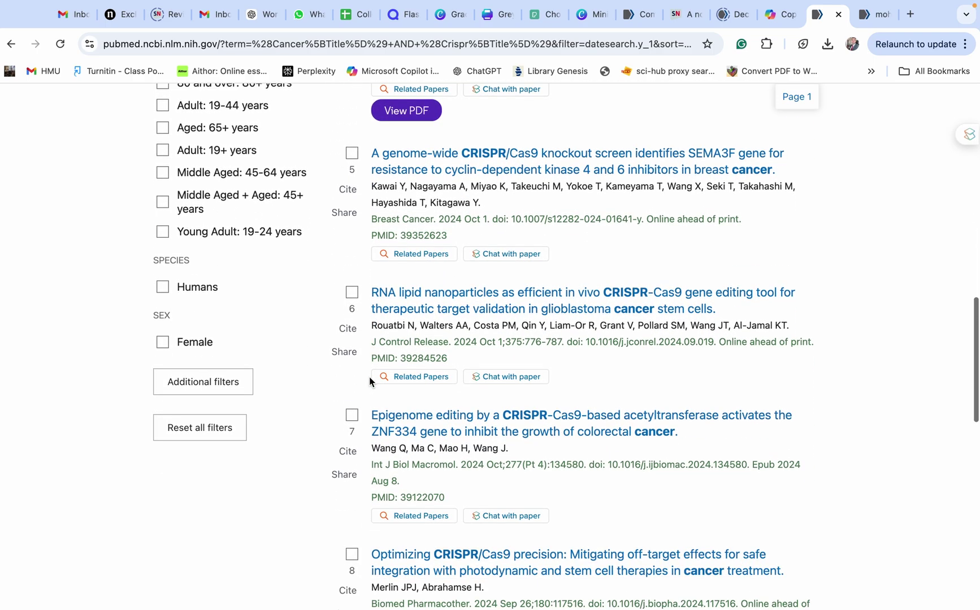
# Restrict the article type to Review in addition and look through the remaining review papers
pyautogui.scroll(6, 291, 335)
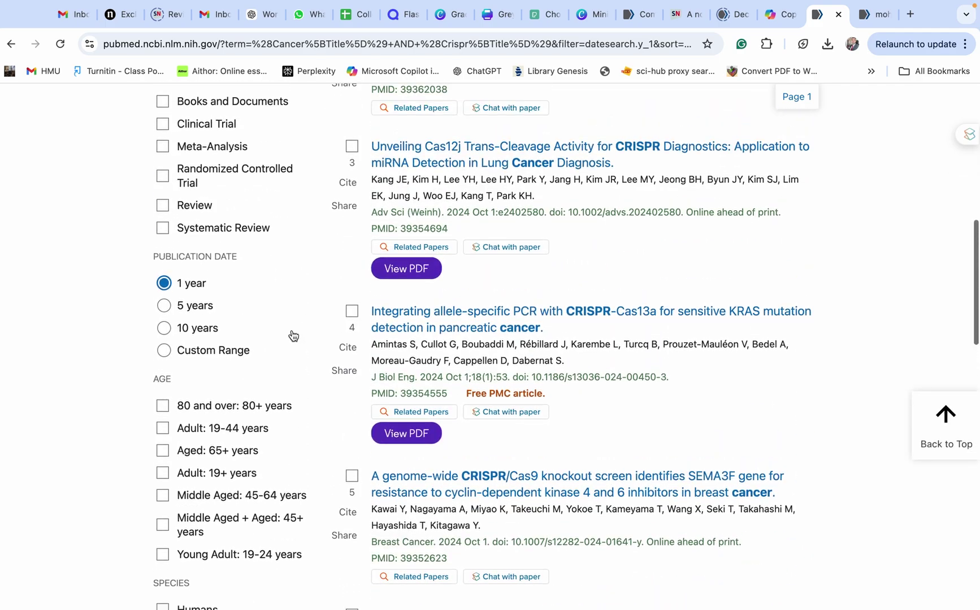
pyautogui.click(163, 211)
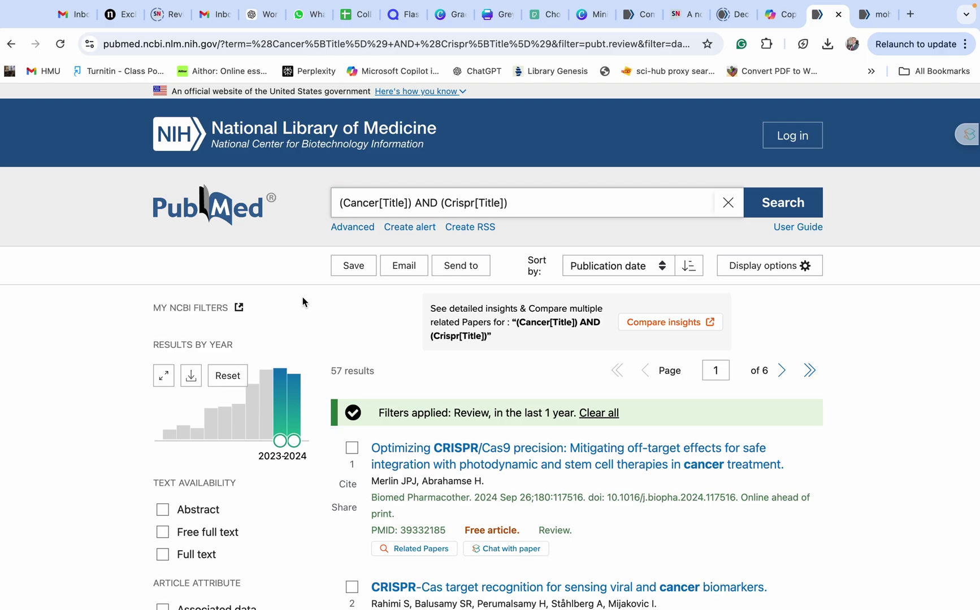
pyautogui.scroll(-3, 302, 297)
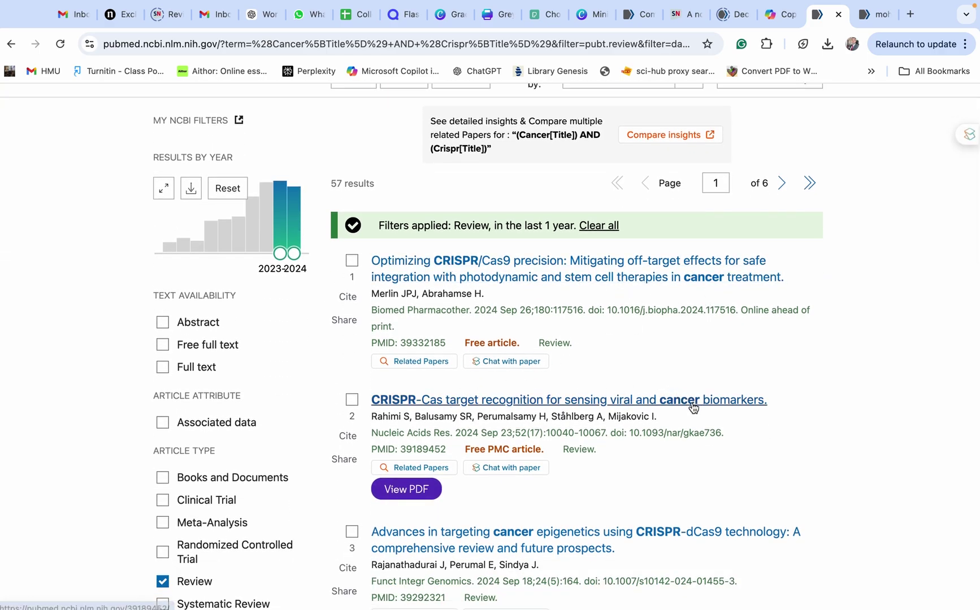
pyautogui.scroll(-1, 692, 407)
pyautogui.scroll(-4, 692, 407)
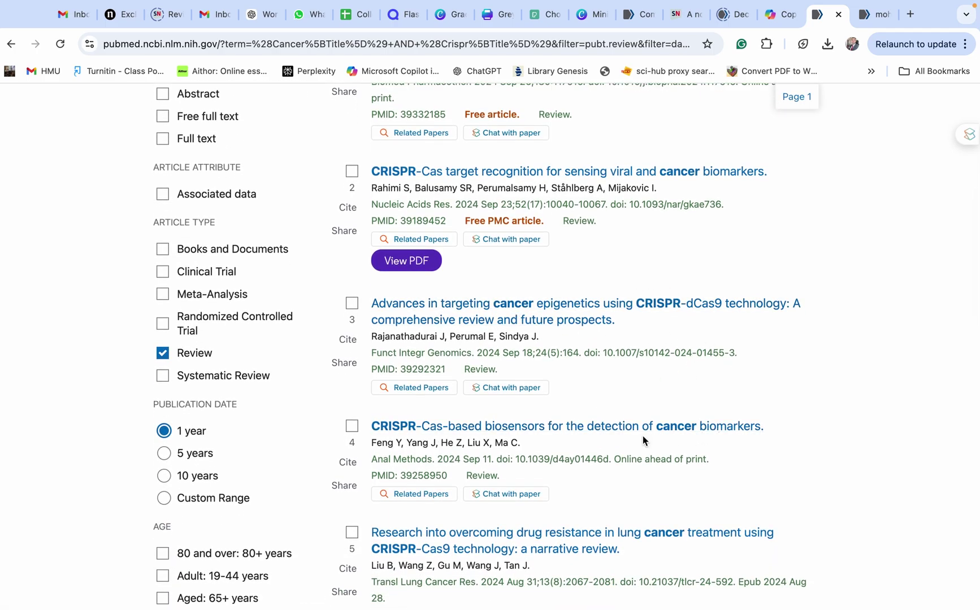
pyautogui.scroll(-3, 643, 438)
pyautogui.scroll(-1, 643, 440)
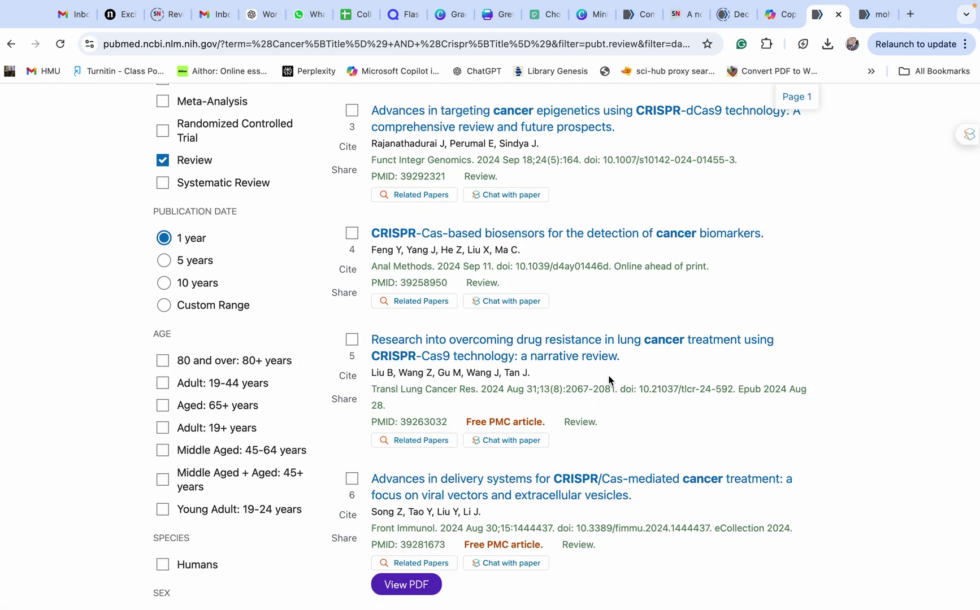
pyautogui.scroll(10, 630, 442)
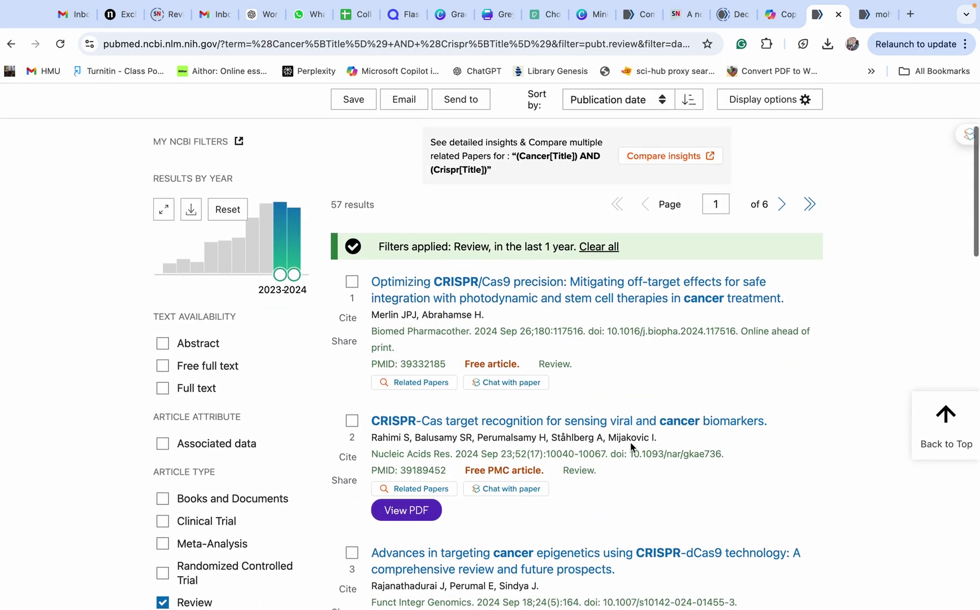
# Reselect the 1 year publication date filter and check that the Review article type is still applied
pyautogui.scroll(-3, 631, 448)
pyautogui.scroll(-6, 631, 448)
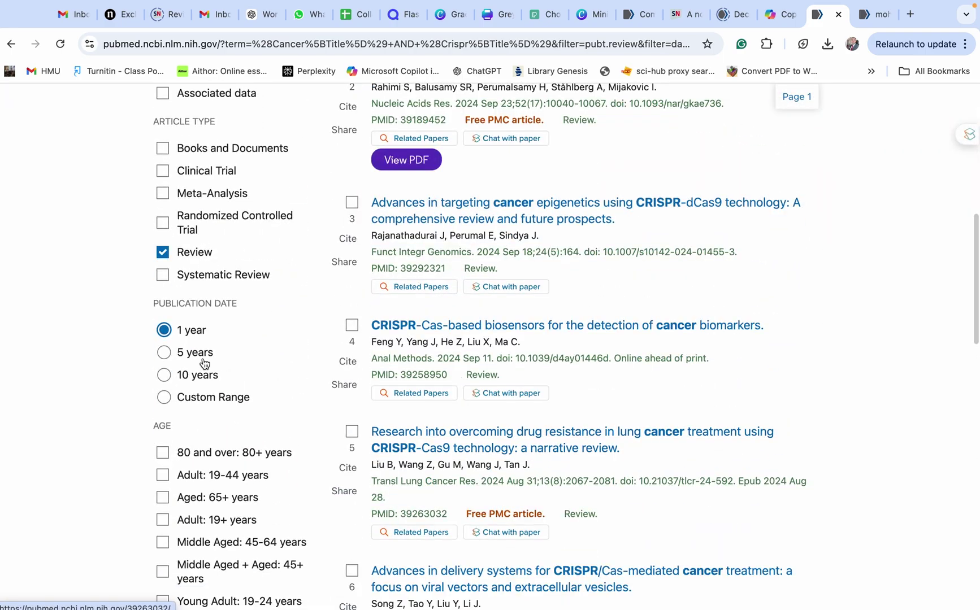
pyautogui.click(164, 330)
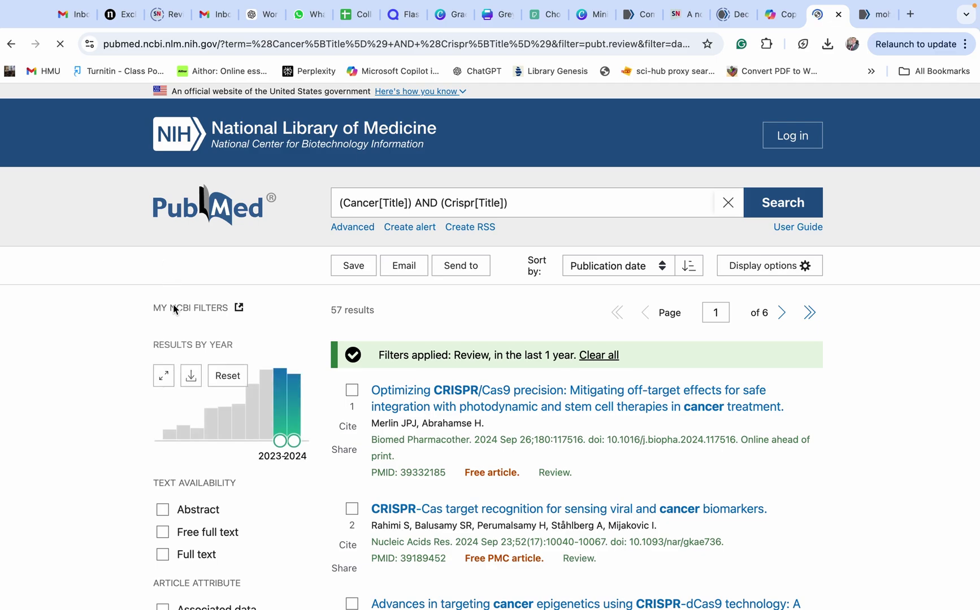
pyautogui.scroll(-3, 175, 468)
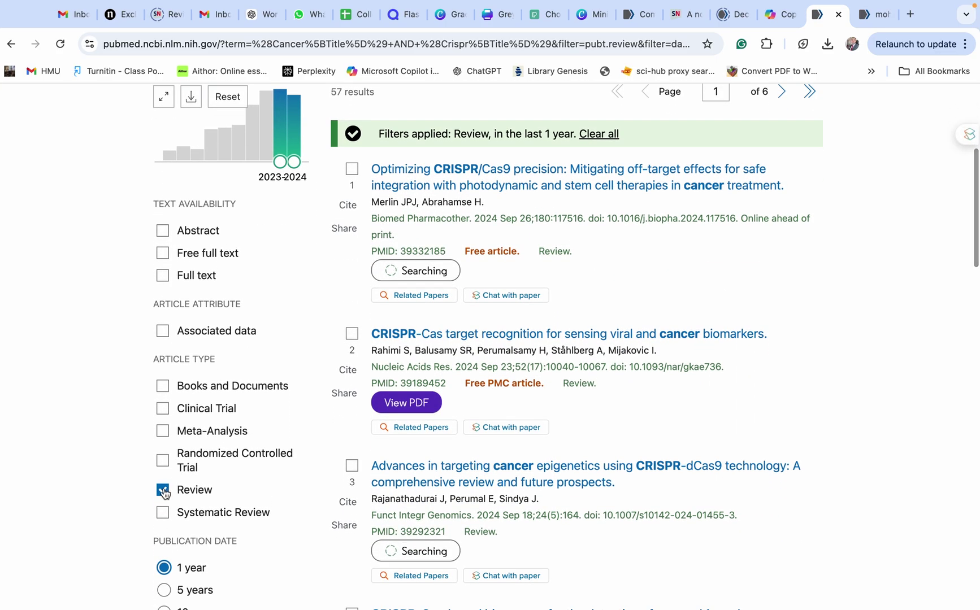
pyautogui.scroll(4, 305, 461)
pyautogui.scroll(1, 305, 461)
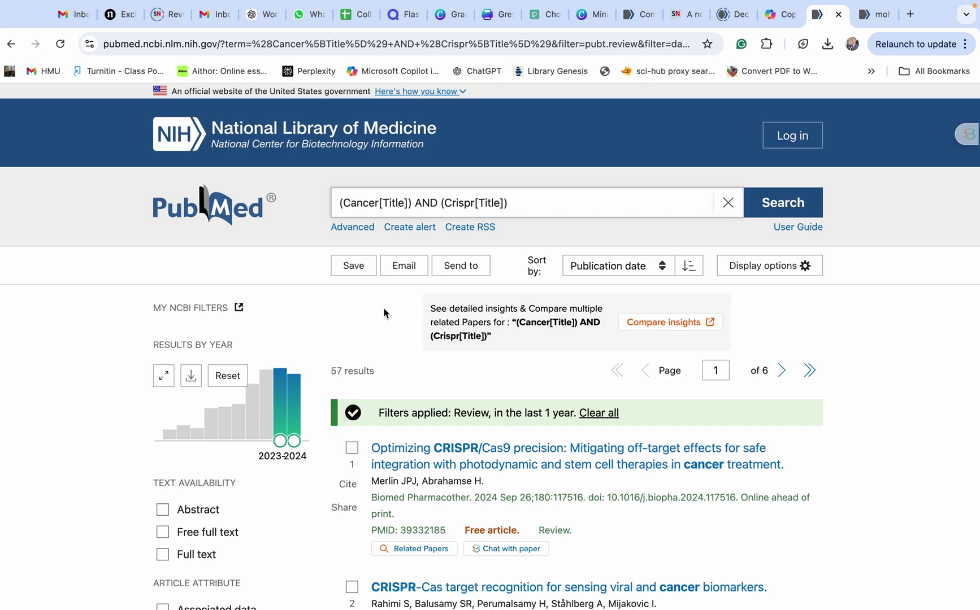
# Open the options for saving citations to a file and select the third, fourth and fifth papers in the results
pyautogui.click(354, 267)
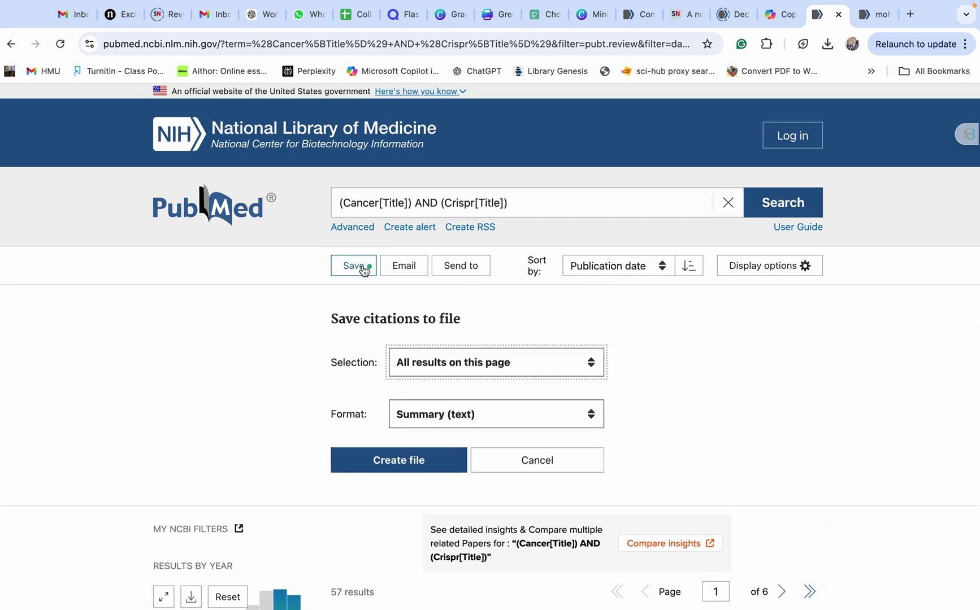
pyautogui.scroll(-2, 505, 396)
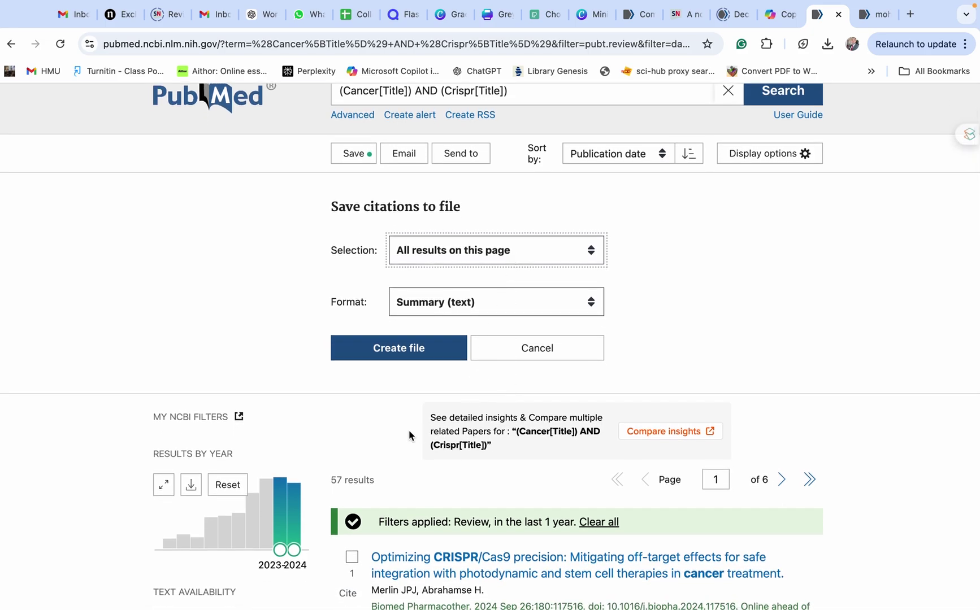
pyautogui.scroll(-9, 409, 434)
pyautogui.scroll(2, 410, 434)
pyautogui.click(351, 393)
pyautogui.scroll(-3, 410, 481)
pyautogui.click(351, 372)
pyautogui.click(351, 478)
pyautogui.scroll(-7, 580, 493)
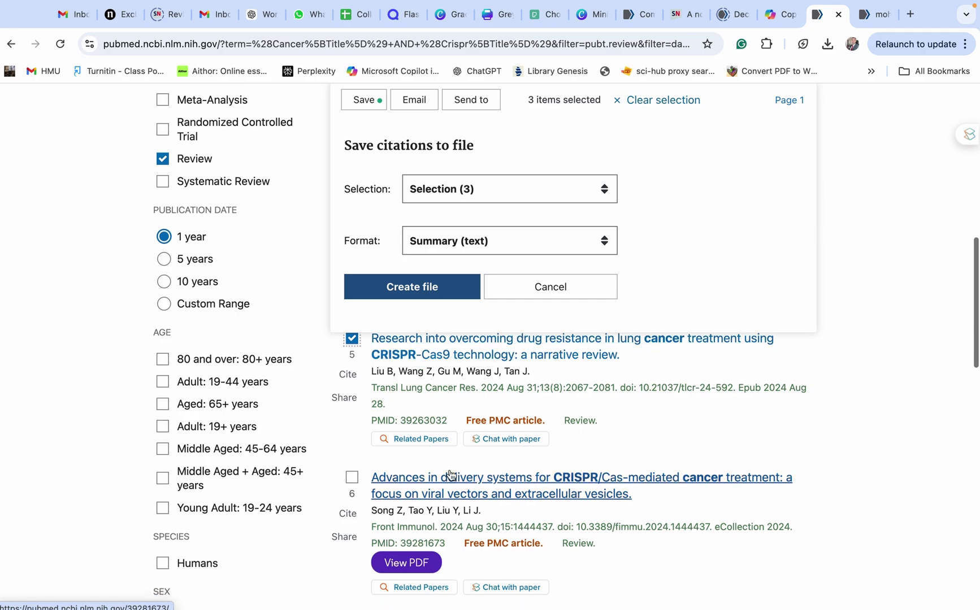
# Add the eighth paper and one more from further down the list to the selection, making five papers
pyautogui.click(351, 475)
pyautogui.scroll(-4, 524, 504)
pyautogui.scroll(-1, 523, 505)
pyautogui.click(351, 503)
pyautogui.scroll(6, 536, 288)
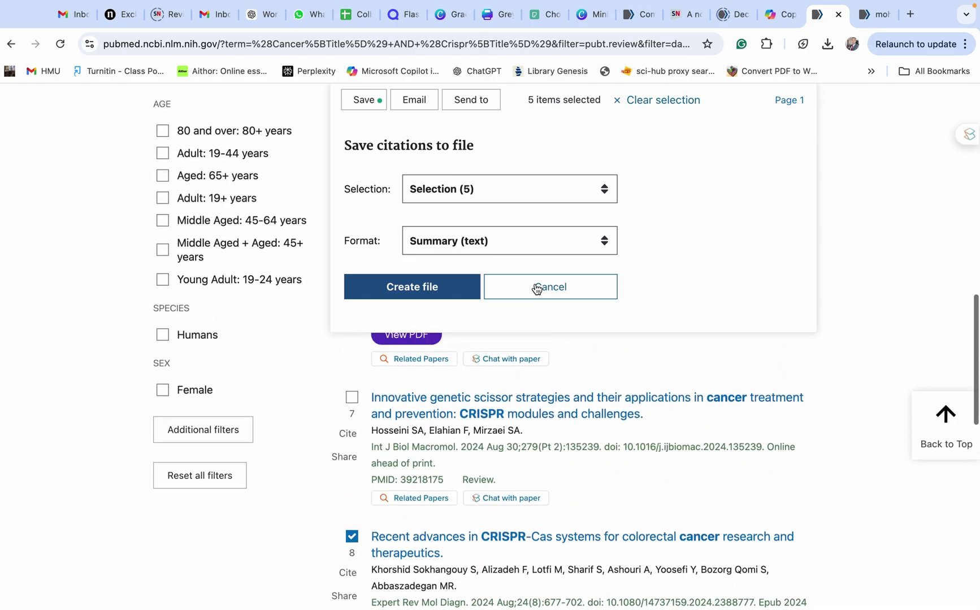
# Save the five selected citations to a file in Abstract (text) format
pyautogui.scroll(1, 536, 289)
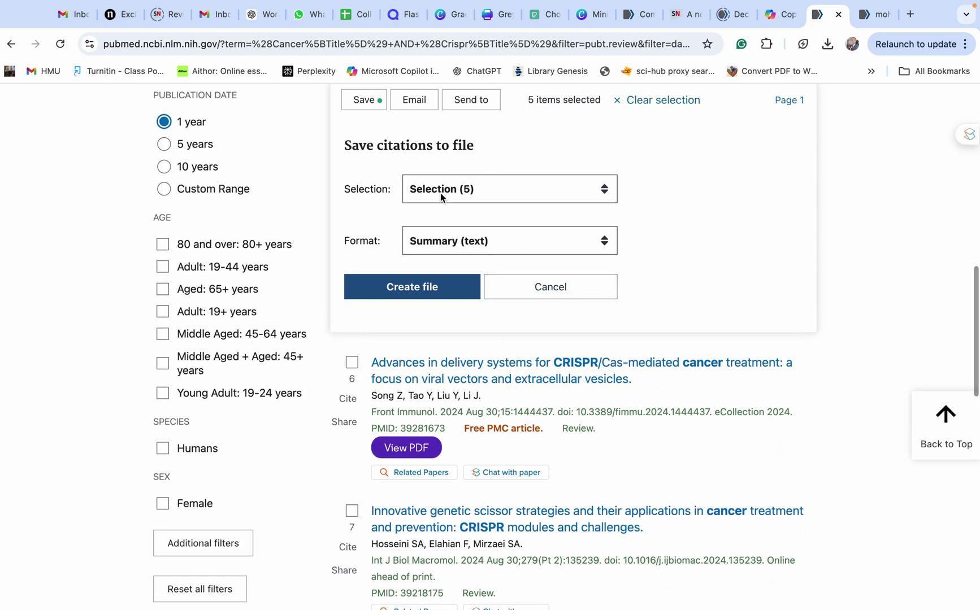
pyautogui.click(456, 243)
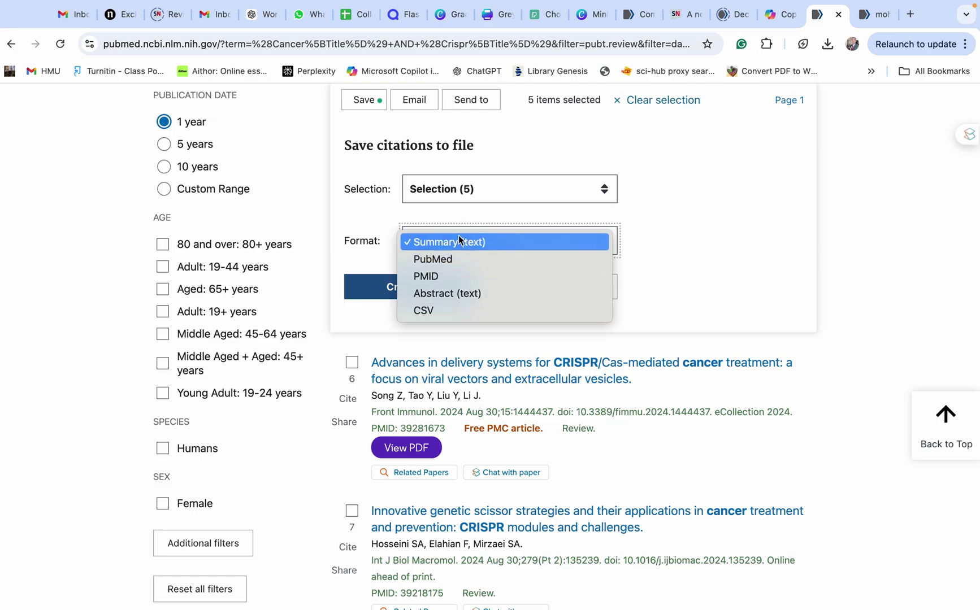
pyautogui.click(453, 293)
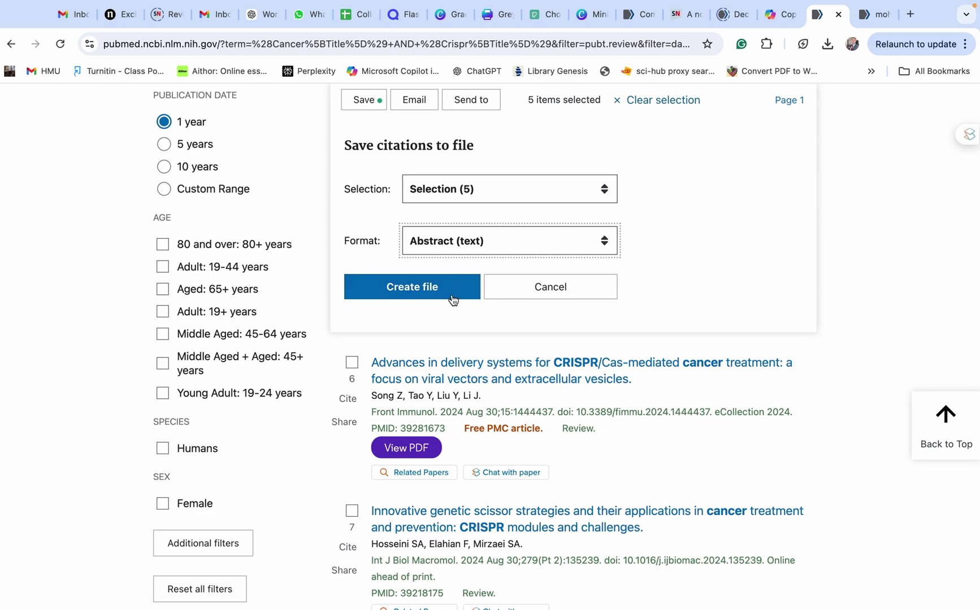
pyautogui.click(416, 289)
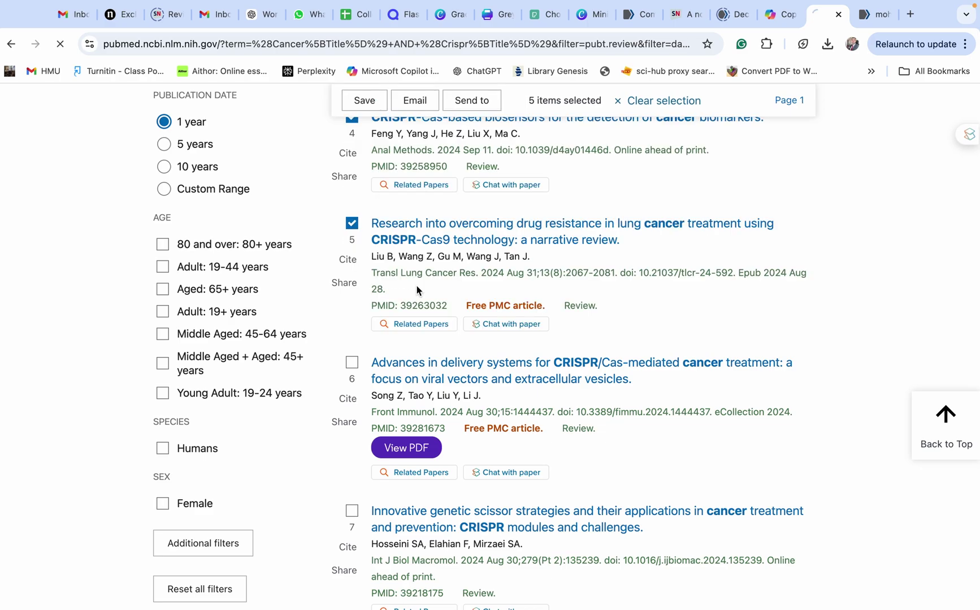
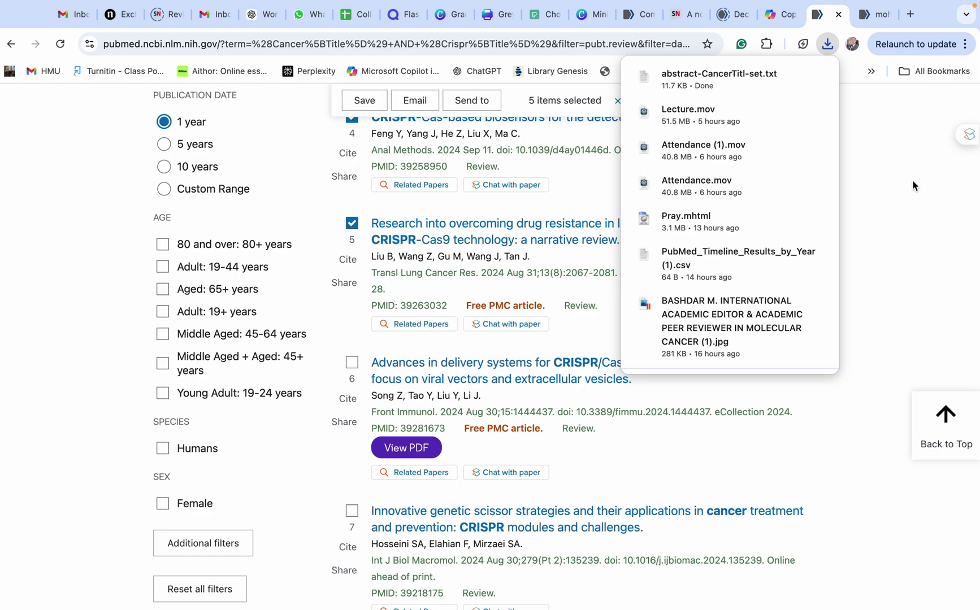
pyautogui.scroll(2, 598, 195)
pyautogui.scroll(10, 598, 196)
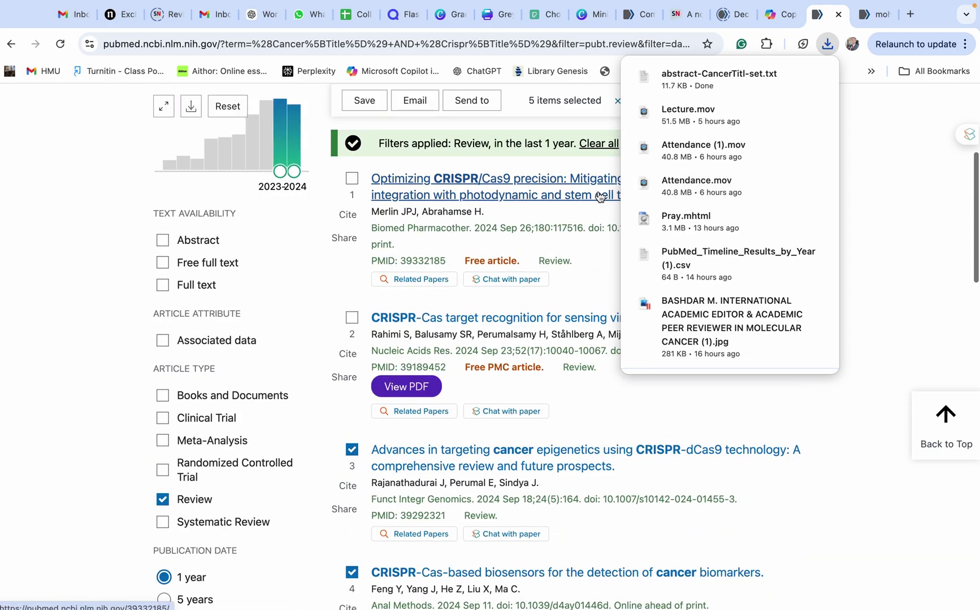
pyautogui.moveTo(813, 76)
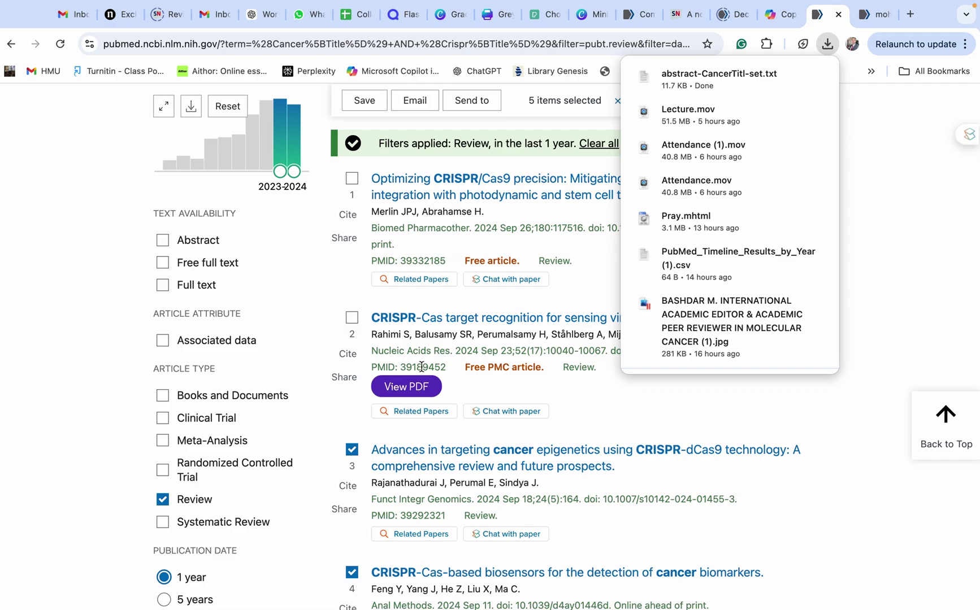
pyautogui.scroll(5, 481, 416)
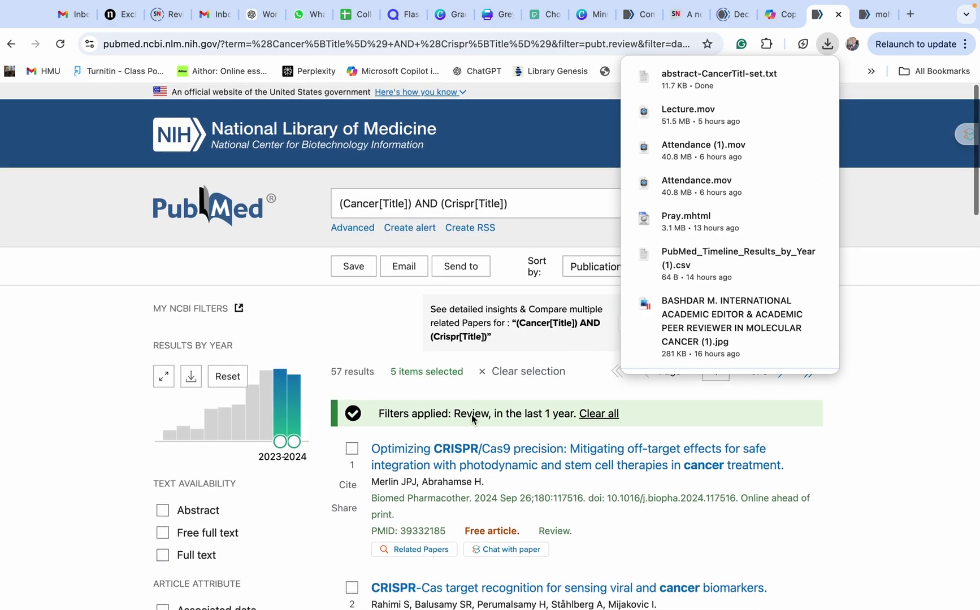
# Extend the search query with a third term so it ends in AND (miRNA[Title])
pyautogui.click(524, 210)
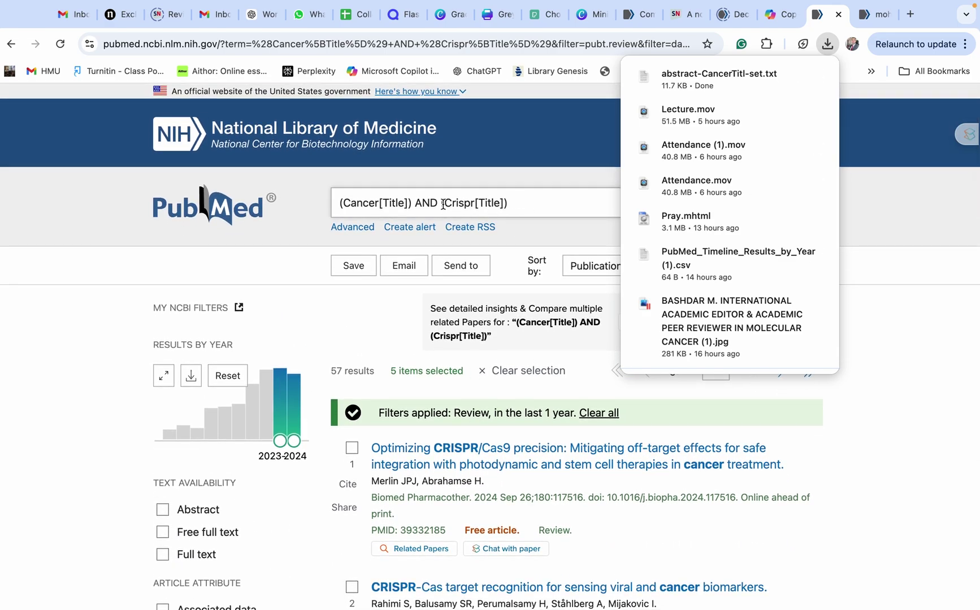
pyautogui.moveTo(443, 204); pyautogui.dragTo(512, 202)
pyautogui.hotkey('ctrl', 'c')
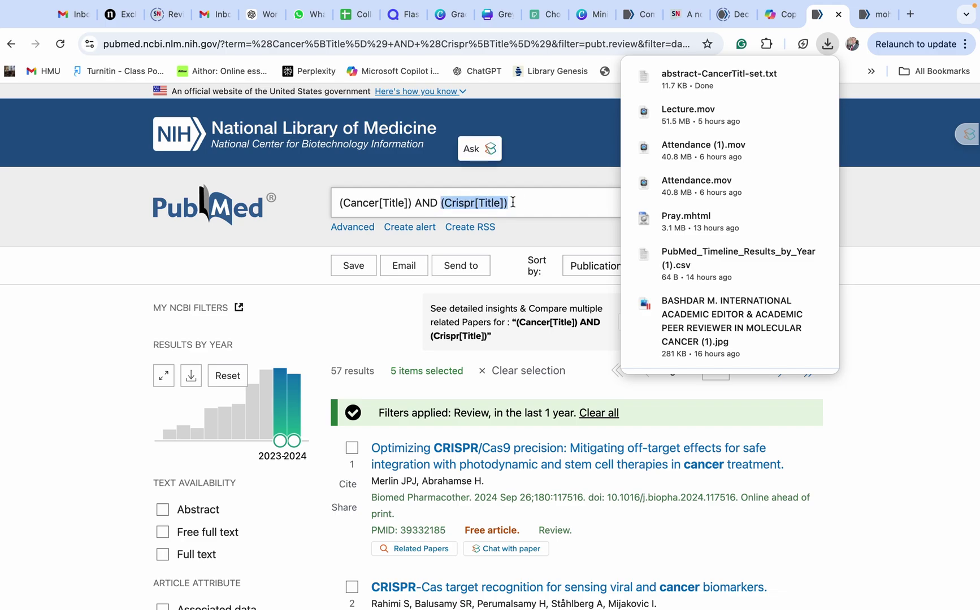
pyautogui.click(523, 202)
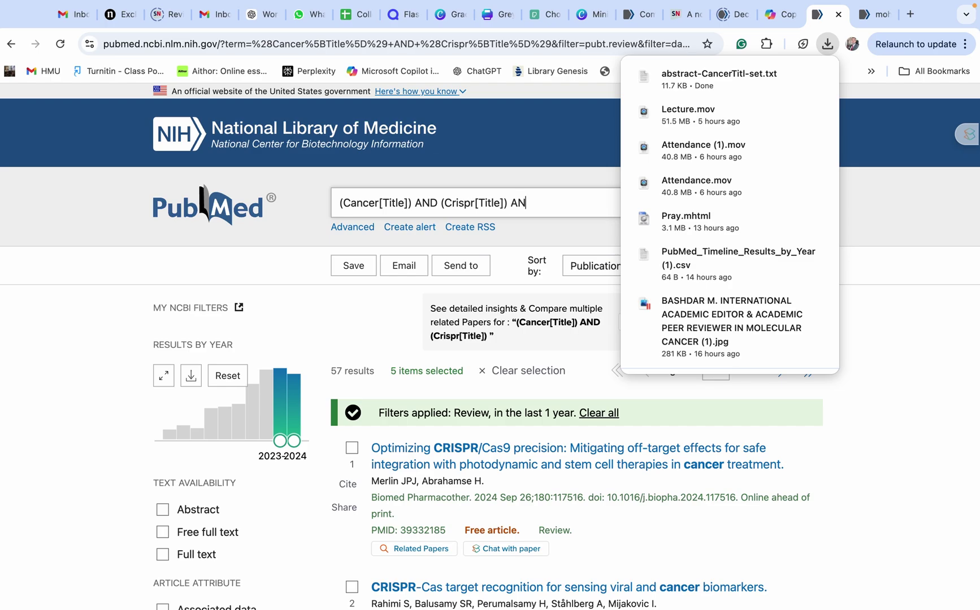
pyautogui.hotkey('ctrl', 'v')
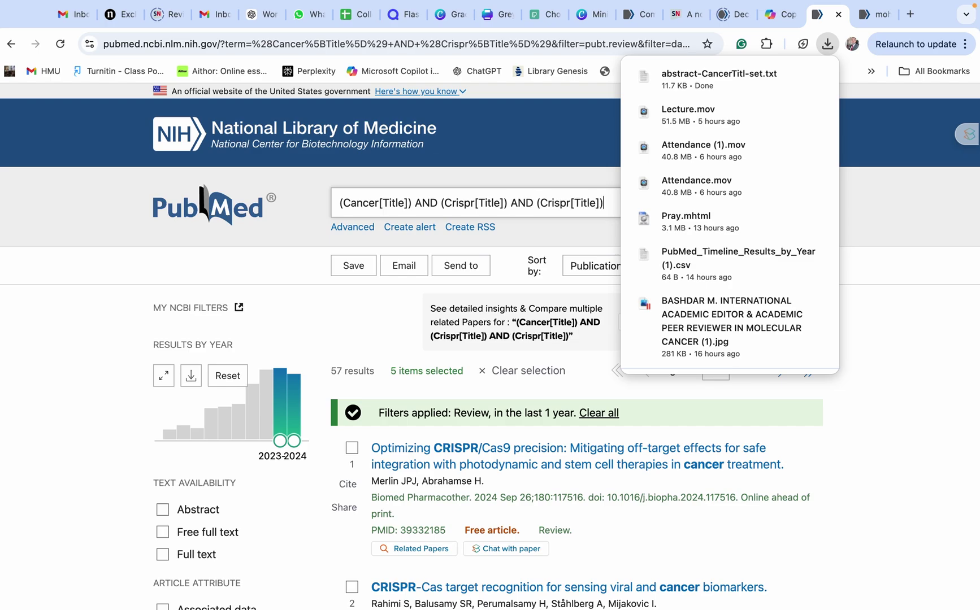
pyautogui.doubleClick(544, 202)
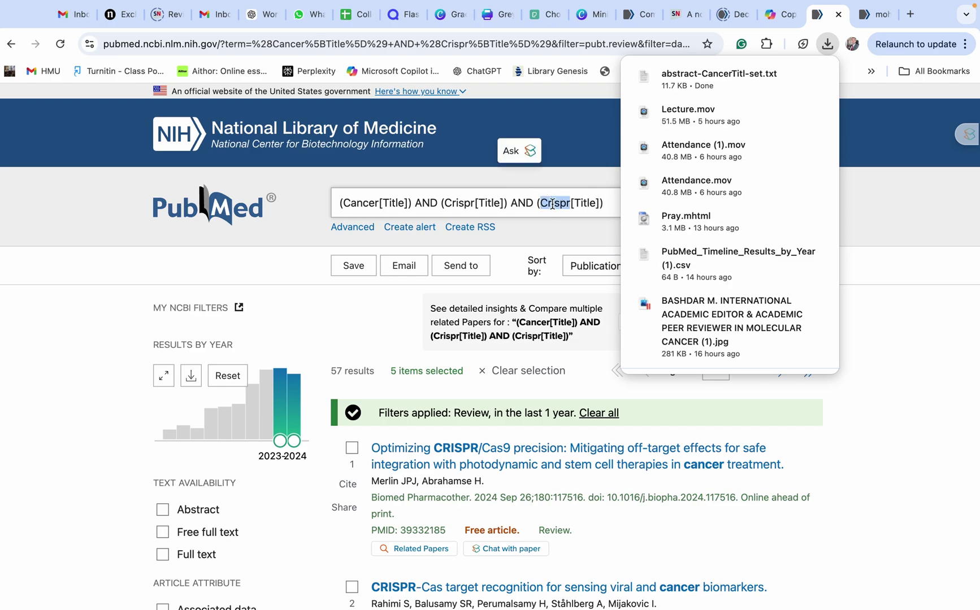
pyautogui.write('miRNA')
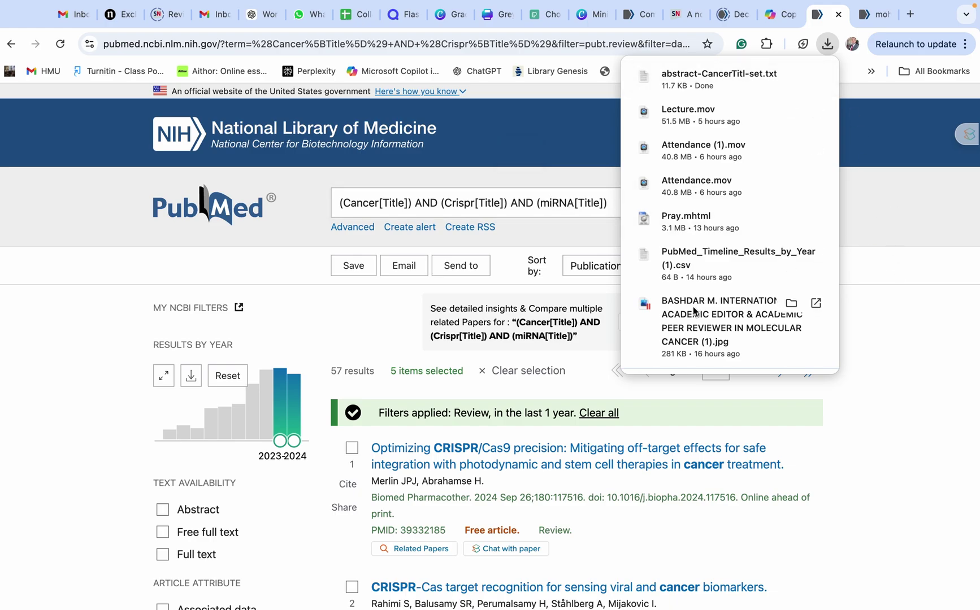
# Open the downloaded abstract-CancerTitl-set.txt file full screen and copy all of its text
pyautogui.click(686, 78)
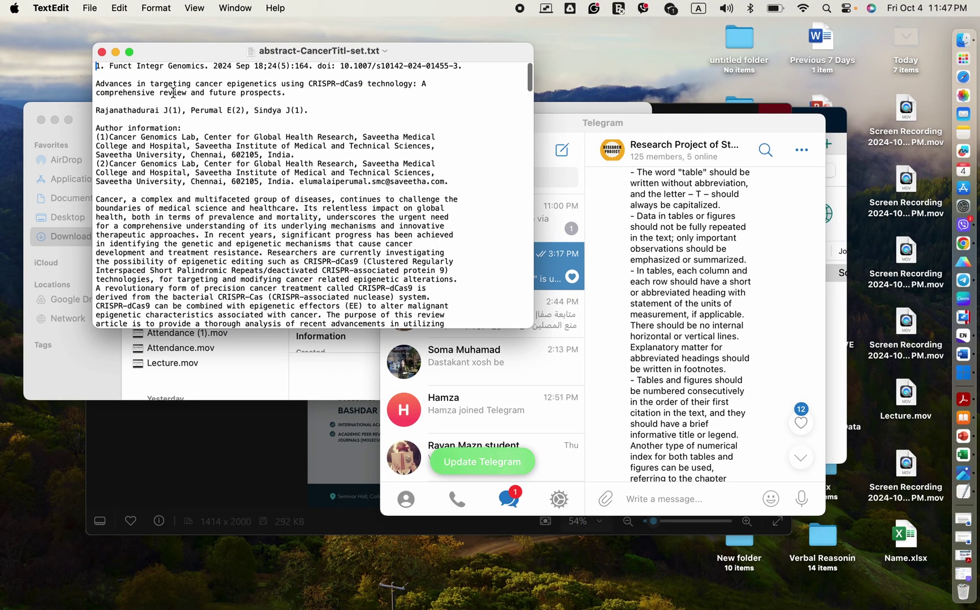
pyautogui.click(130, 52)
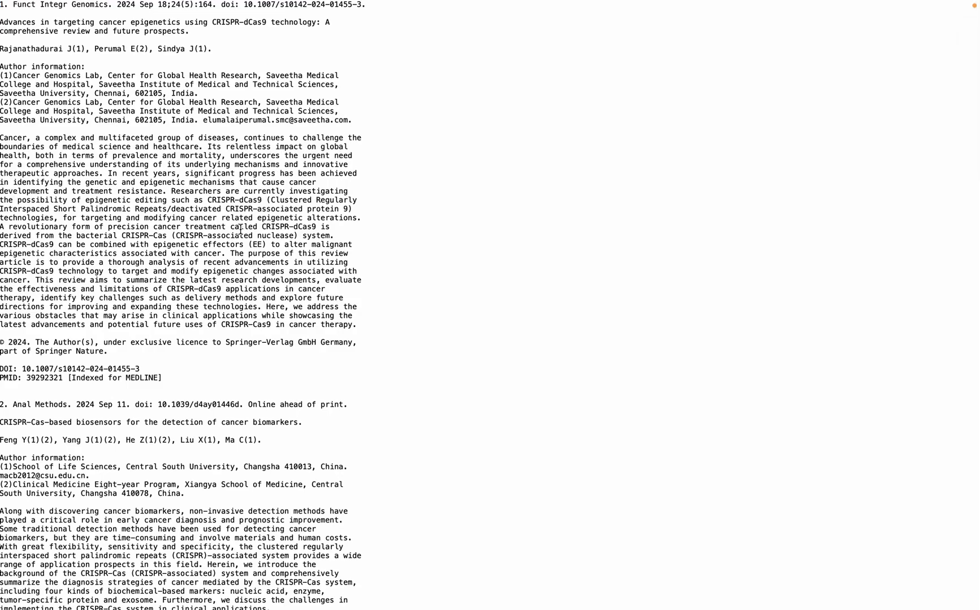
pyautogui.press('super+a')
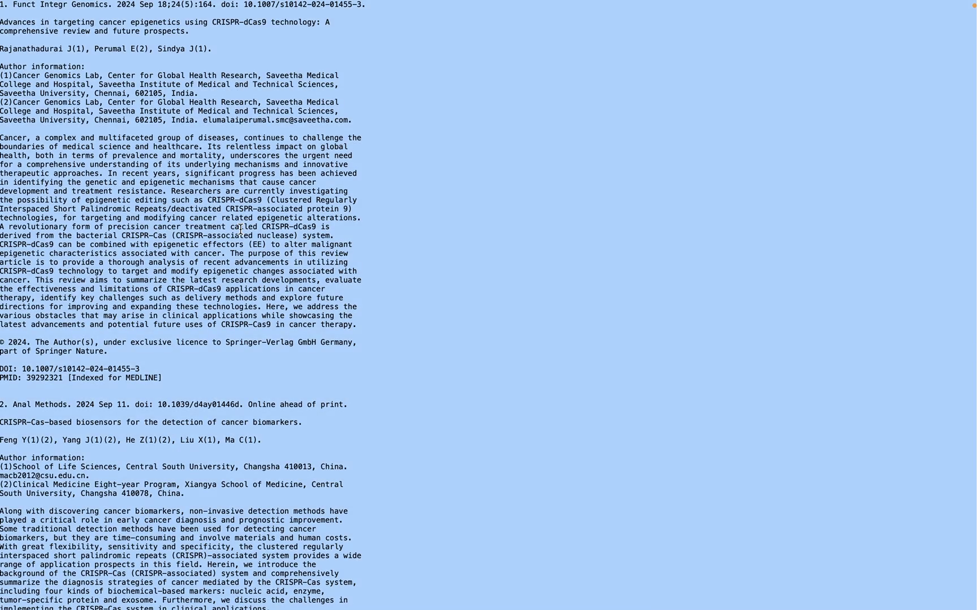
# Switch to Document5 in Word and replace its entire contents with the copied abstracts
pyautogui.hotkey('ctrl', 'Right')
pyautogui.hotkey('ctrl', 'Right')
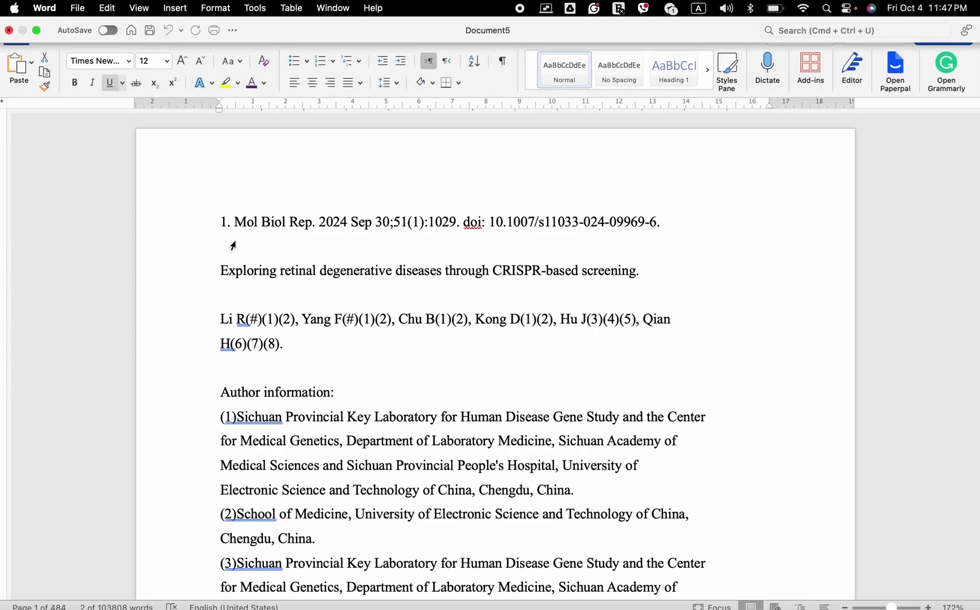
pyautogui.click(239, 244)
pyautogui.press('super+a')
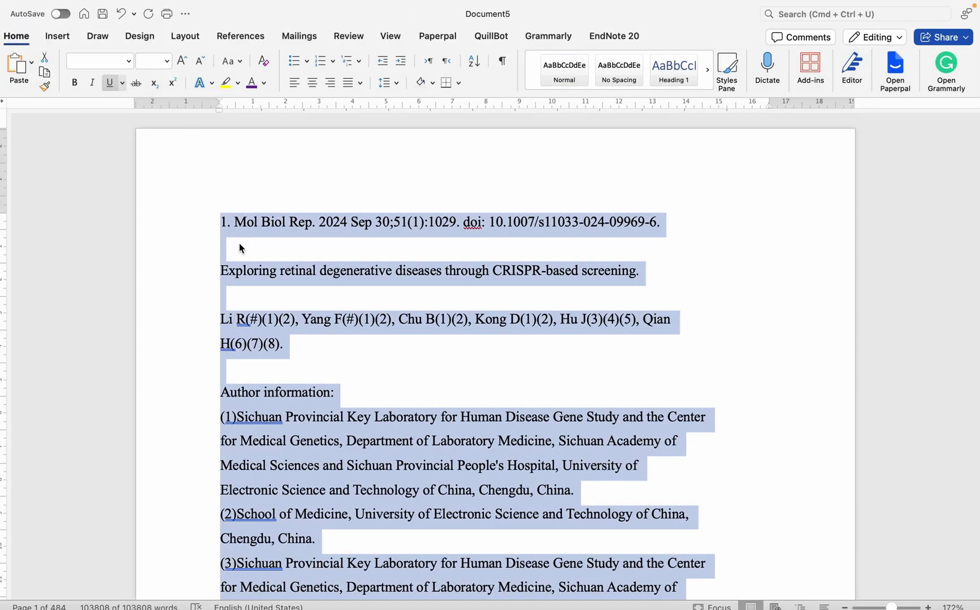
pyautogui.press('super+v')
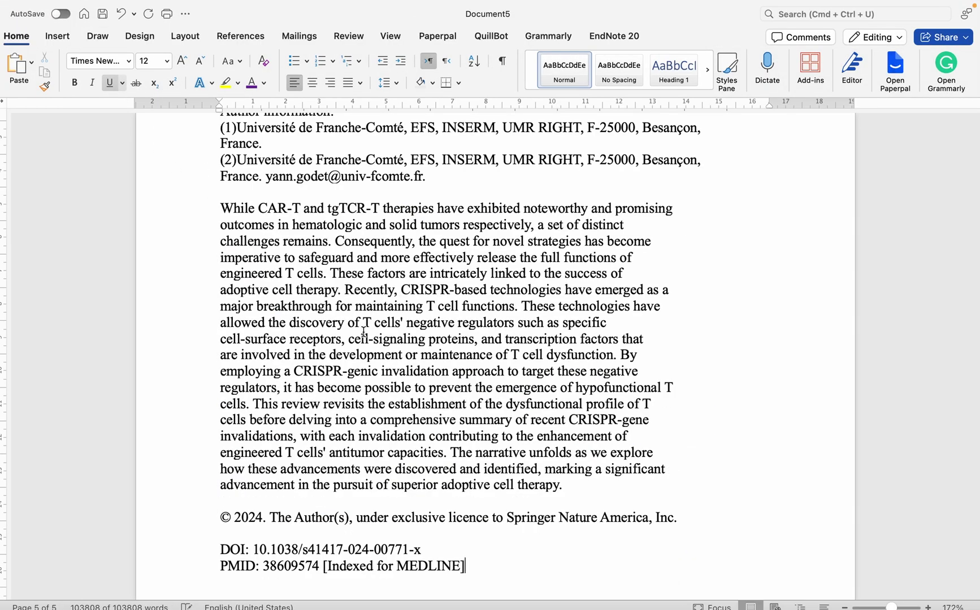
# Format the whole document in Times New Roman at size 14 and justify the text
pyautogui.scroll(5, 363, 332)
pyautogui.scroll(15, 363, 332)
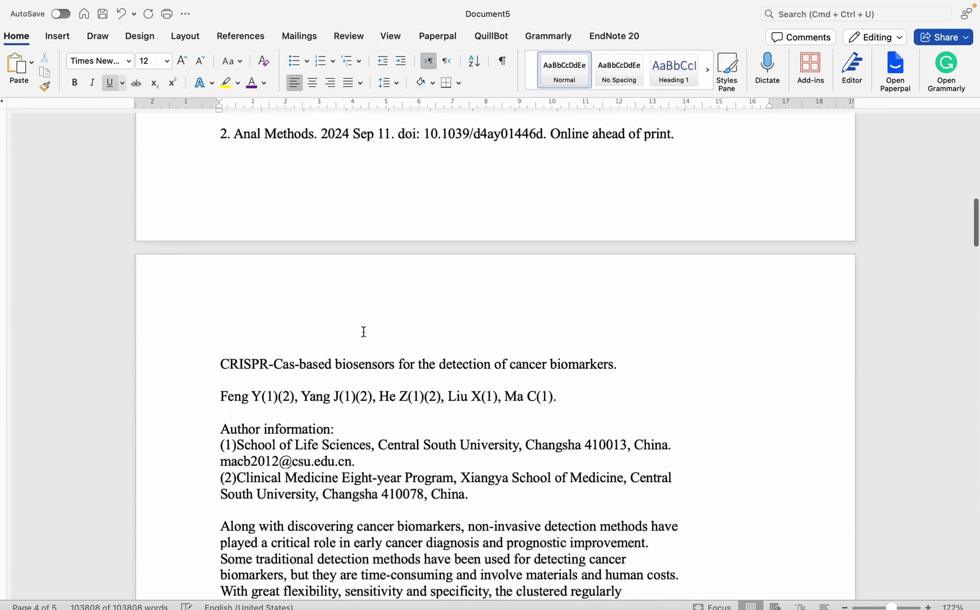
pyautogui.press('super+a')
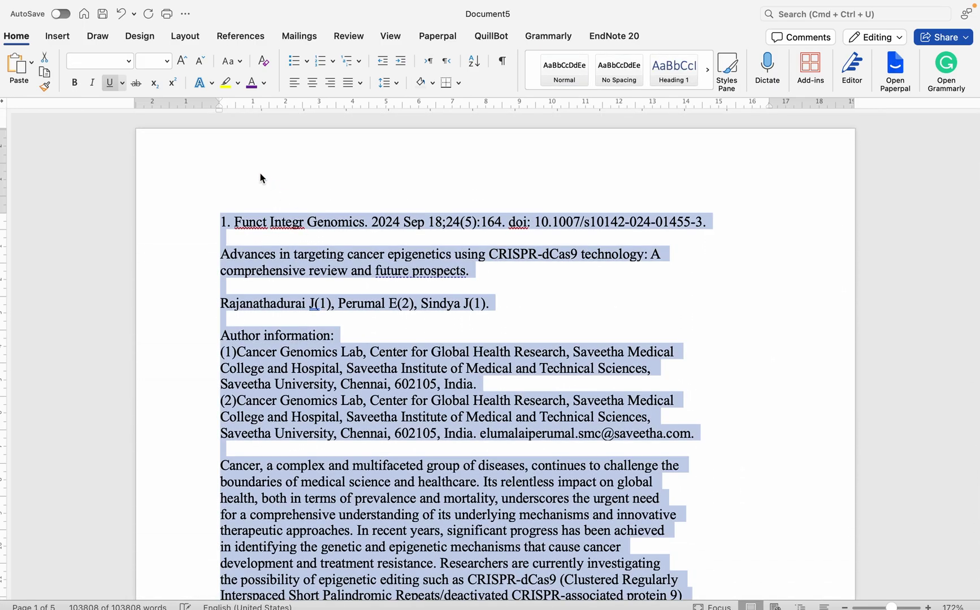
pyautogui.click(132, 61)
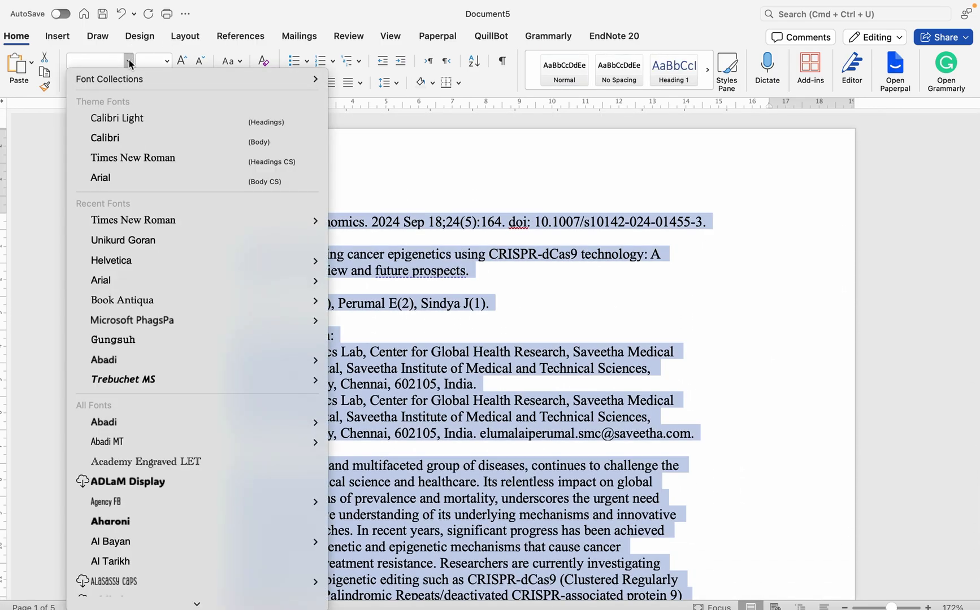
pyautogui.click(131, 153)
pyautogui.click(167, 62)
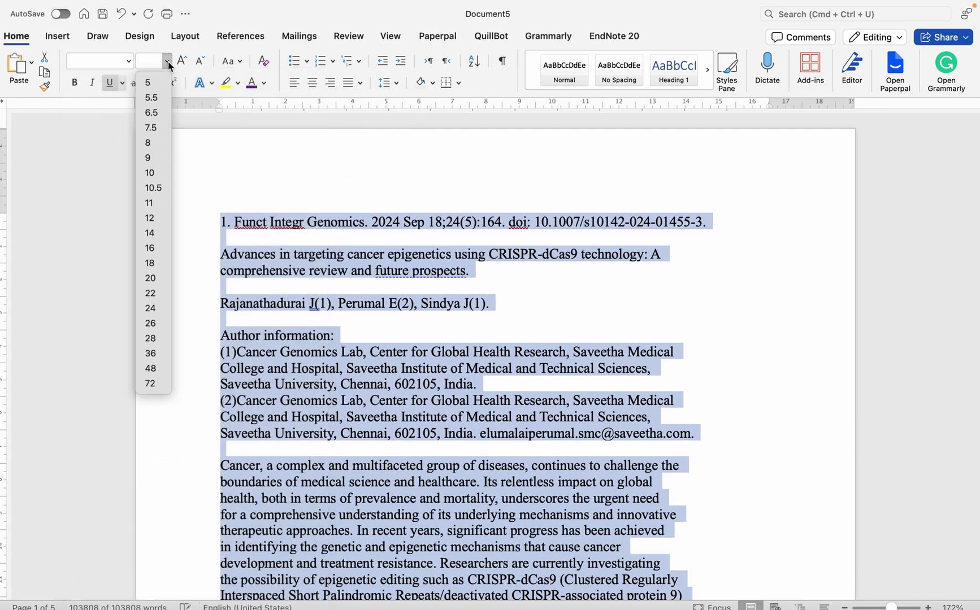
pyautogui.click(161, 234)
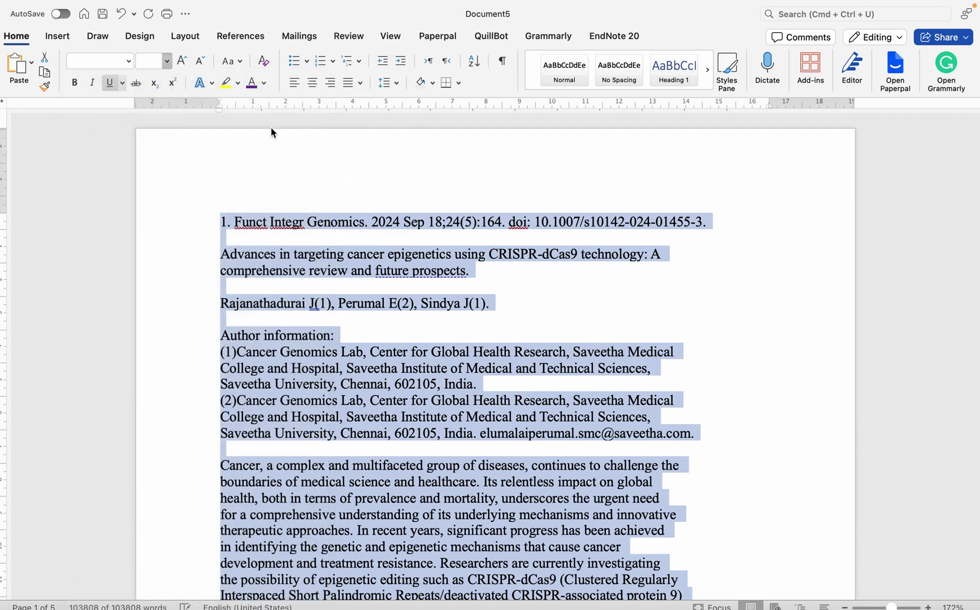
pyautogui.click(360, 83)
pyautogui.click(370, 102)
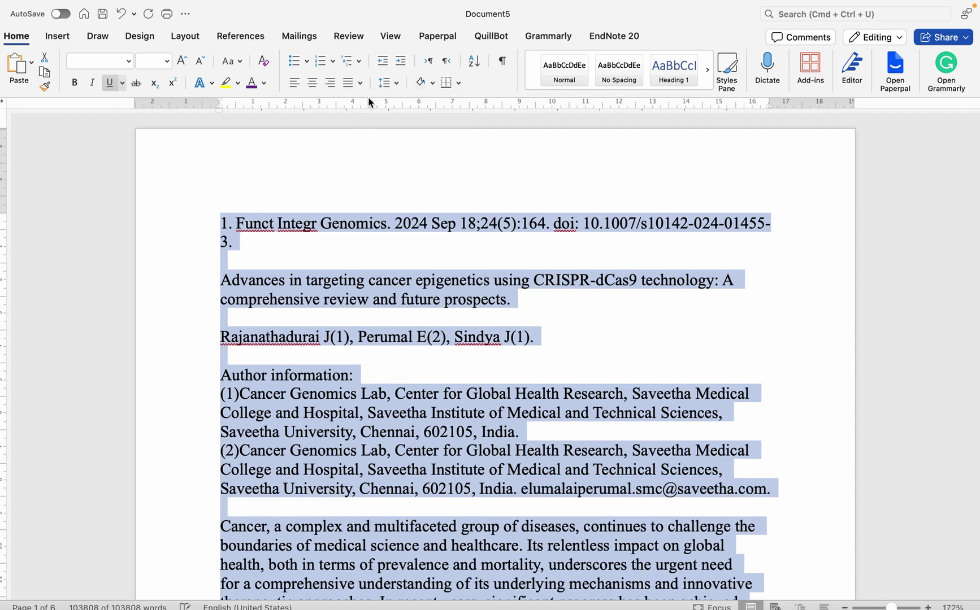
# Look through the pasted citations, marking the title and abstract text of the second paper on CRISPR-Cas-based biosensors
pyautogui.click(521, 413)
pyautogui.scroll(-20, 520, 409)
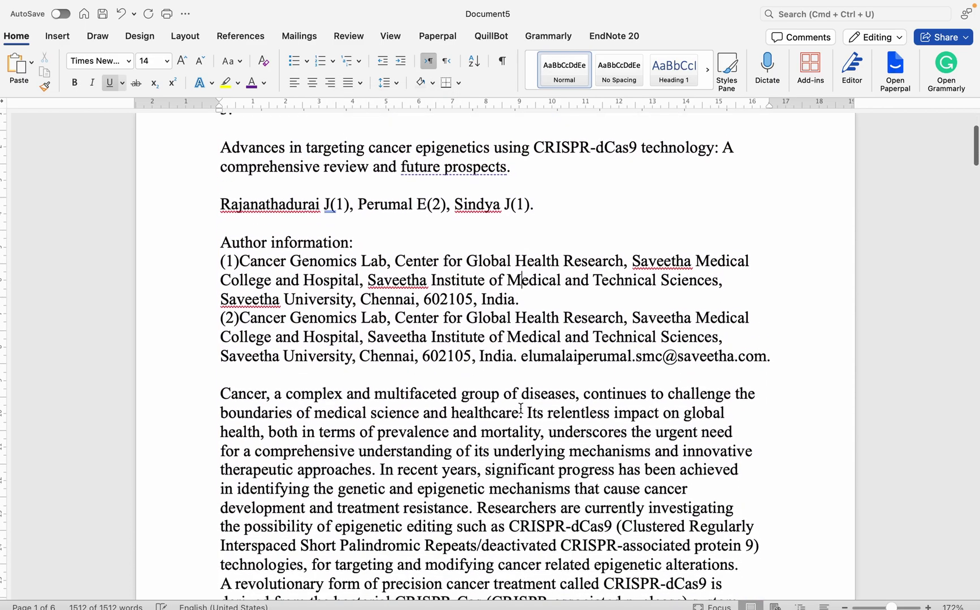
pyautogui.scroll(2, 520, 407)
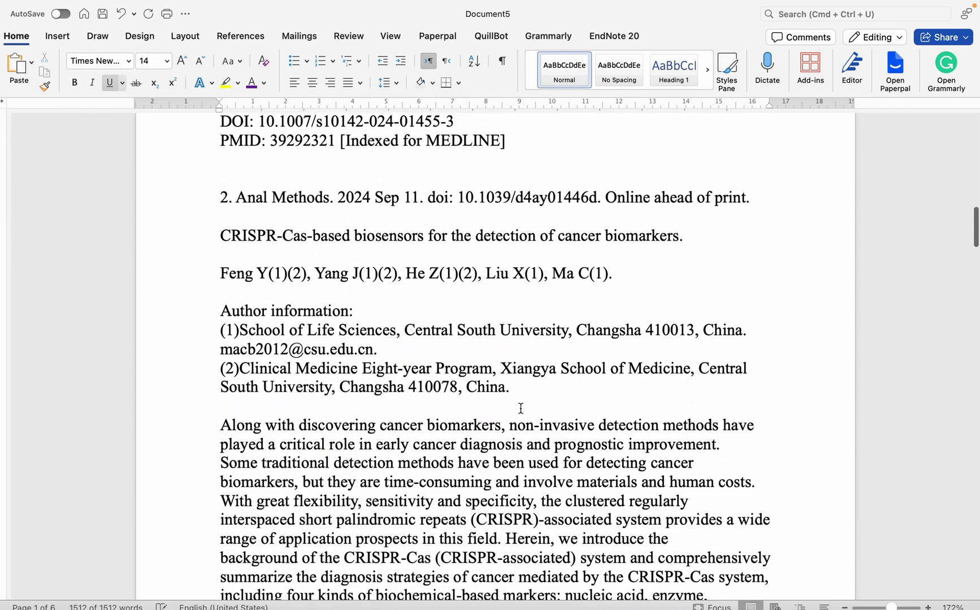
pyautogui.moveTo(220, 236); pyautogui.dragTo(675, 238)
pyautogui.scroll(-5, 430, 415)
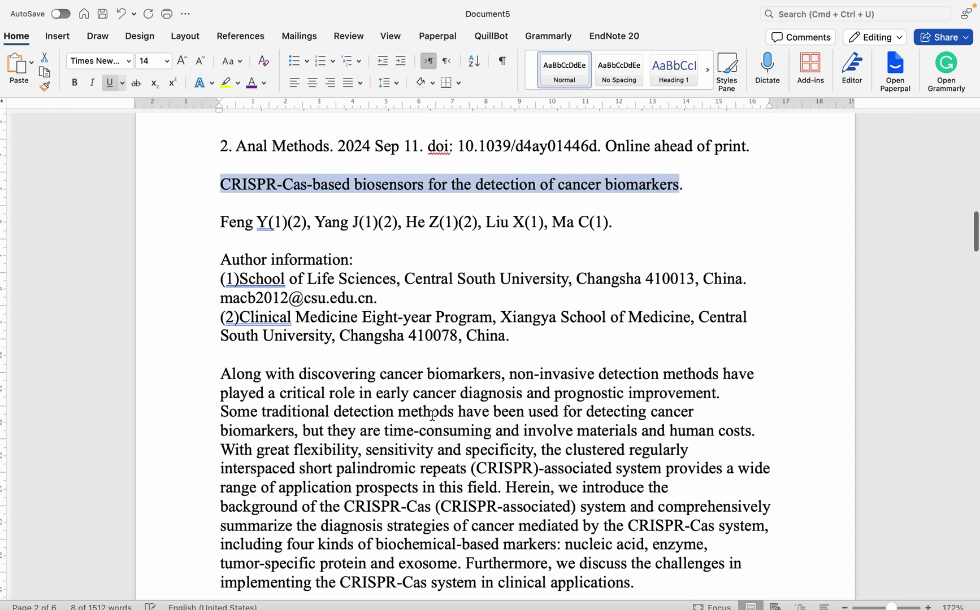
pyautogui.scroll(-1, 432, 418)
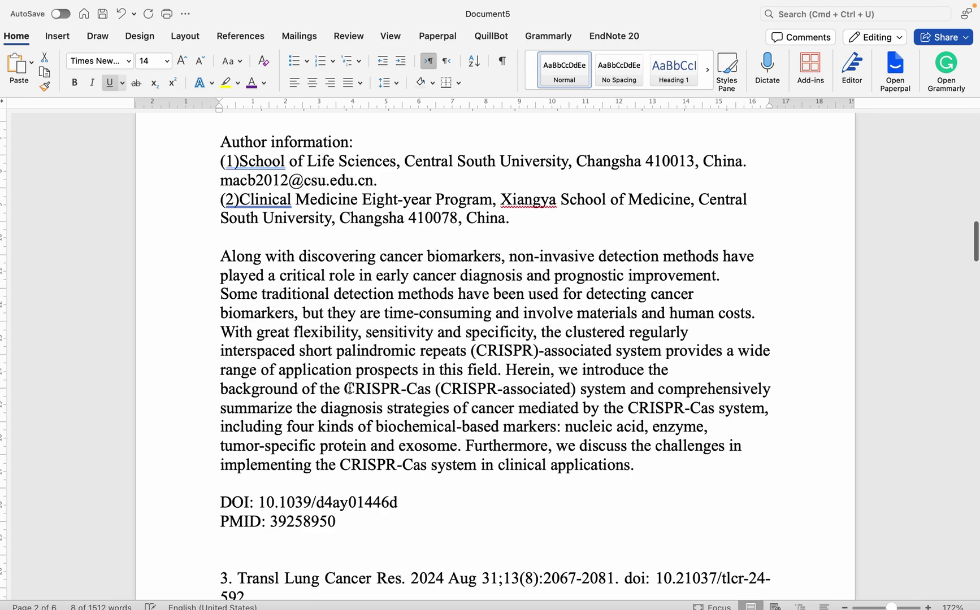
pyautogui.scroll(-2, 450, 388)
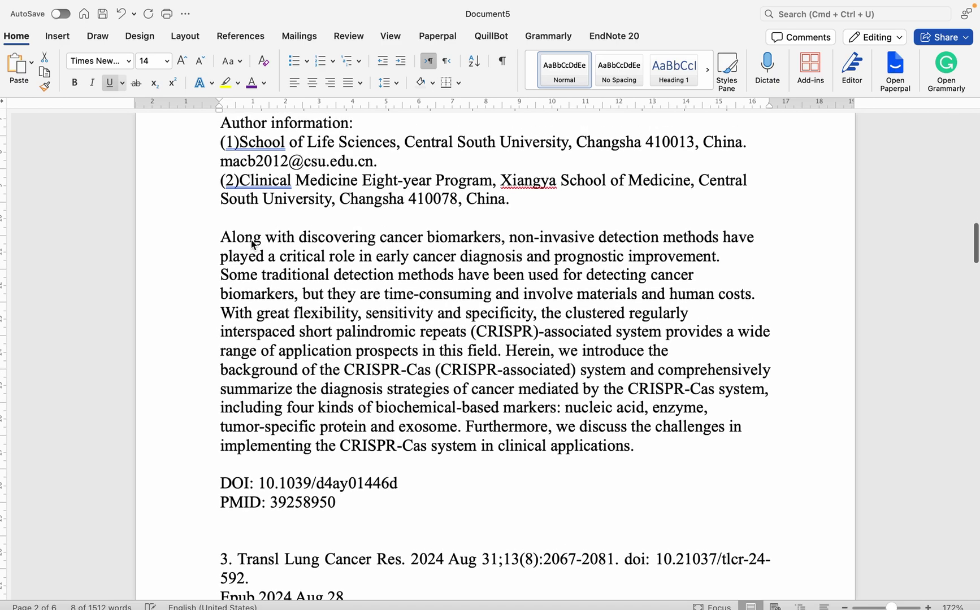
pyautogui.moveTo(222, 237); pyautogui.dragTo(767, 421)
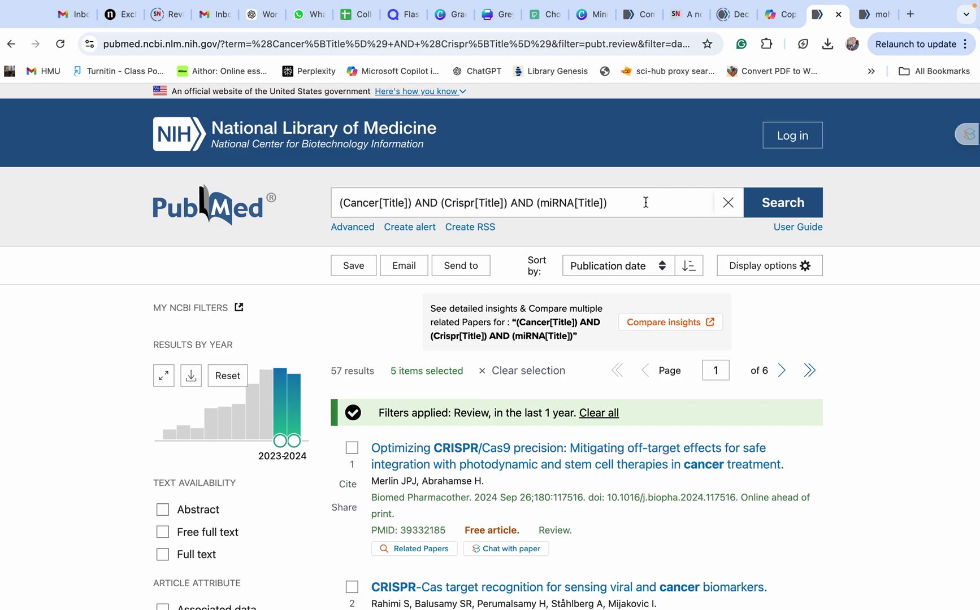
# Switch back to PubMed, run the title search for Cancer, Crispr and miRNA, and check the applied filters
pyautogui.click(645, 202)
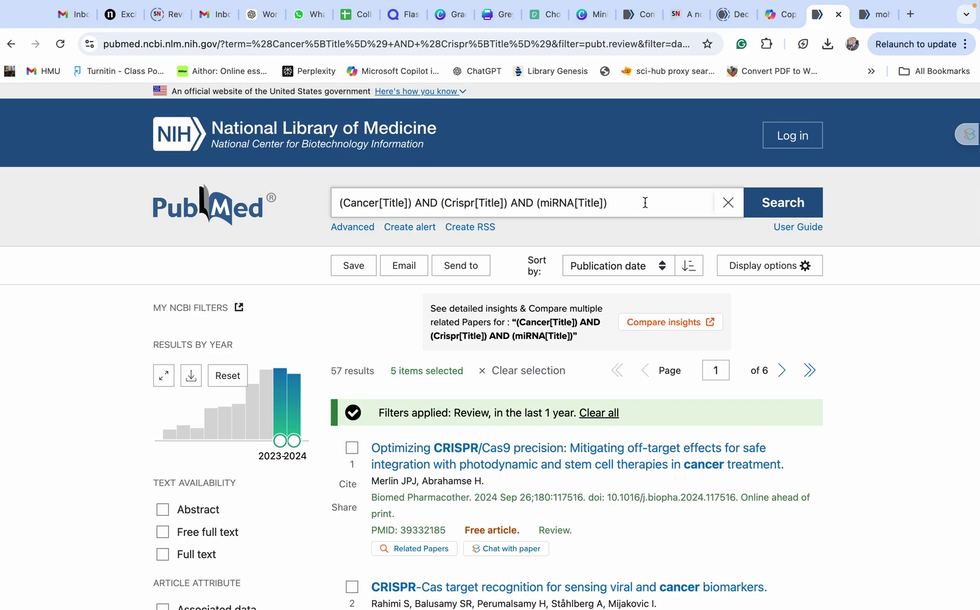
pyautogui.click(774, 207)
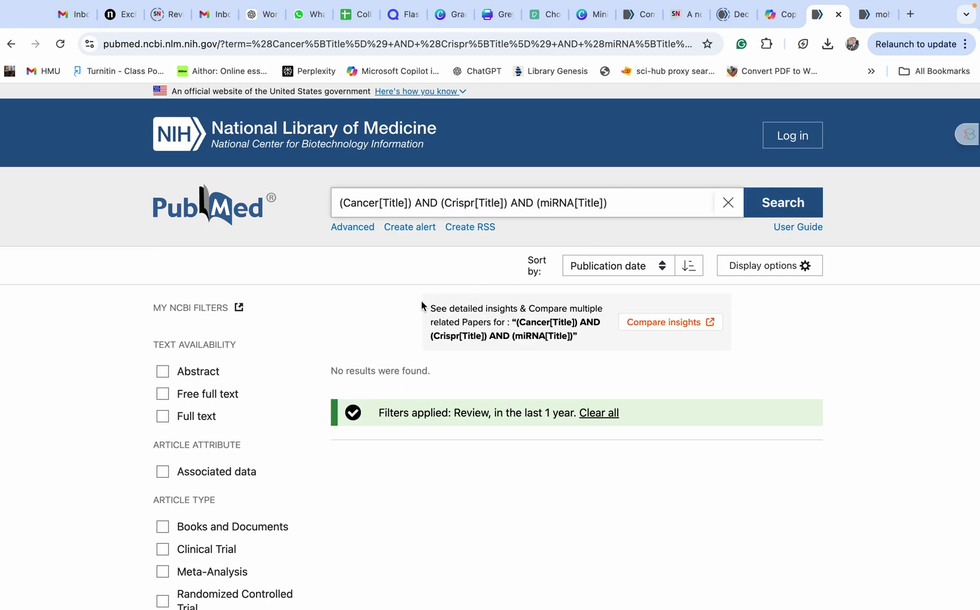
pyautogui.scroll(-1, 587, 436)
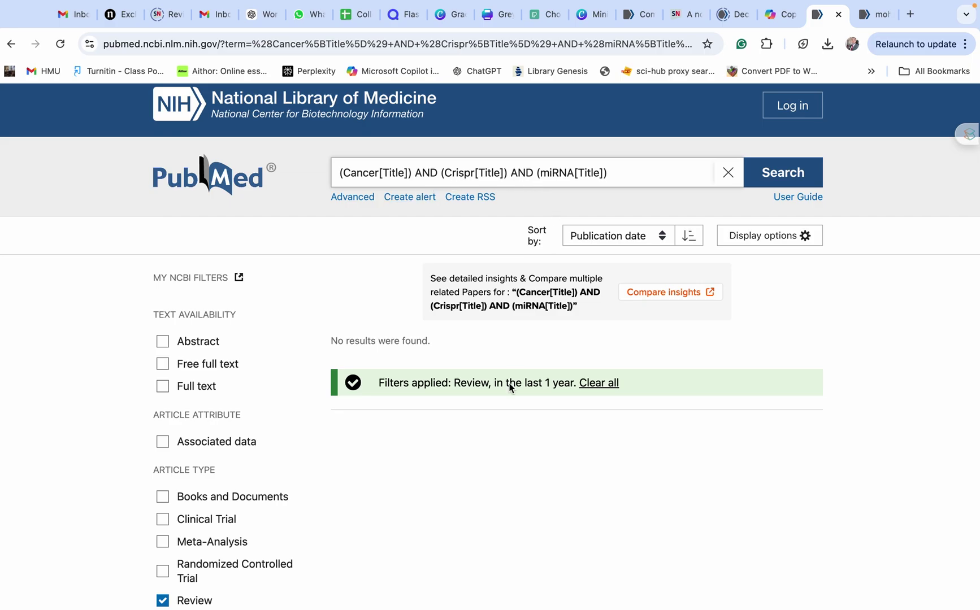
pyautogui.scroll(-2, 497, 464)
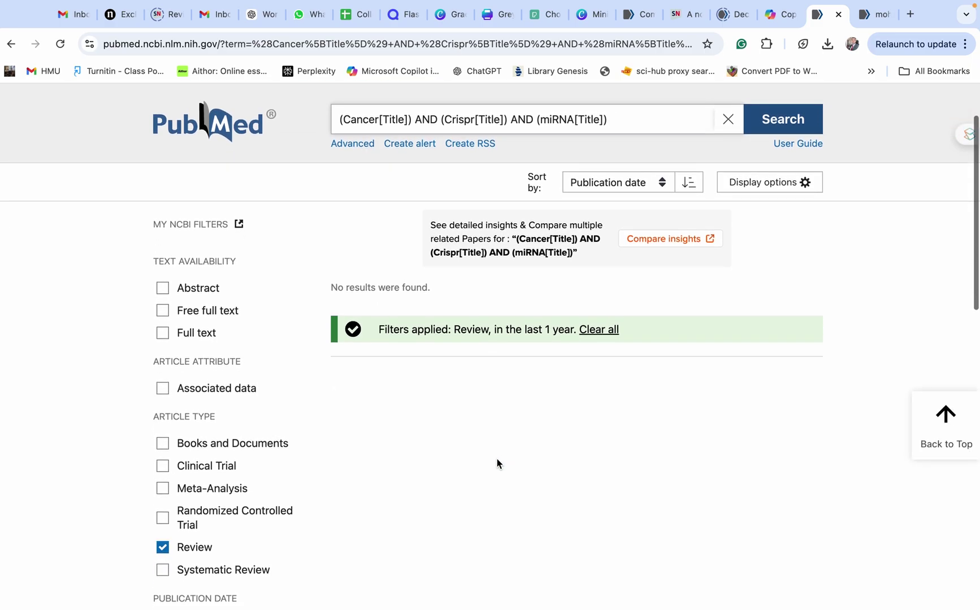
# Remove the Review article type filter and examine the results by year and the listed papers
pyautogui.scroll(1, 497, 464)
pyautogui.scroll(-4, 497, 464)
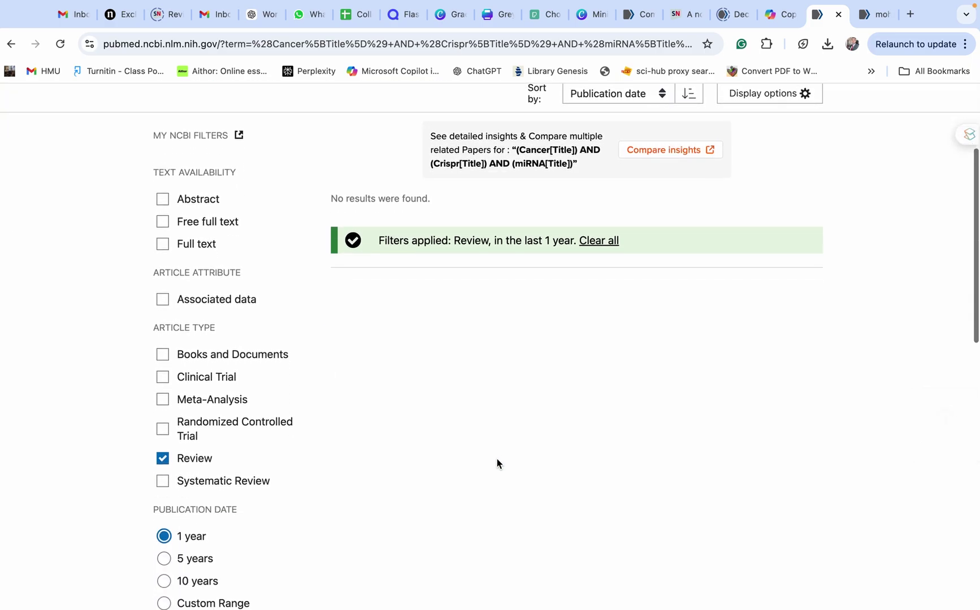
pyautogui.click(161, 356)
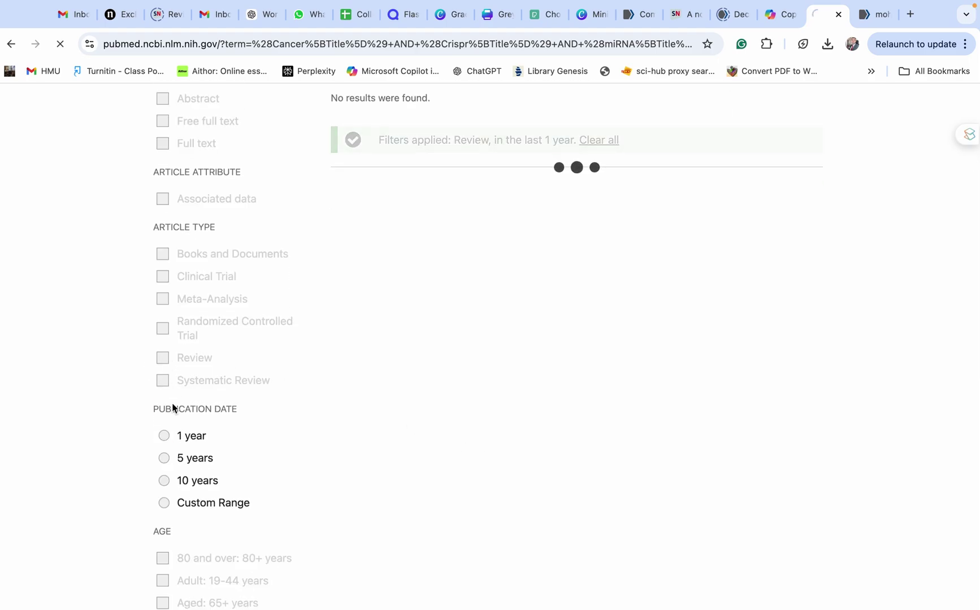
pyautogui.scroll(-1, 244, 469)
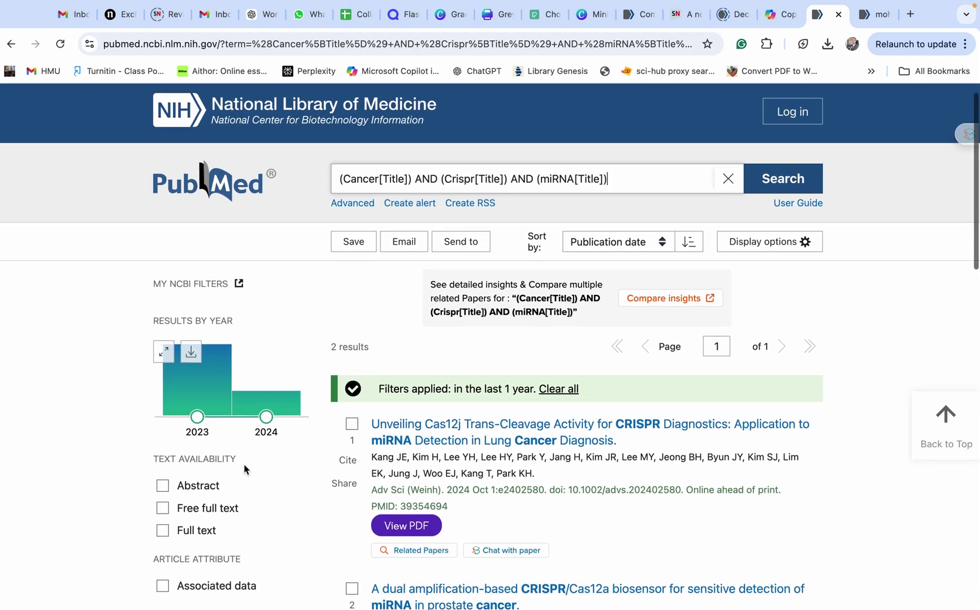
pyautogui.scroll(1, 243, 464)
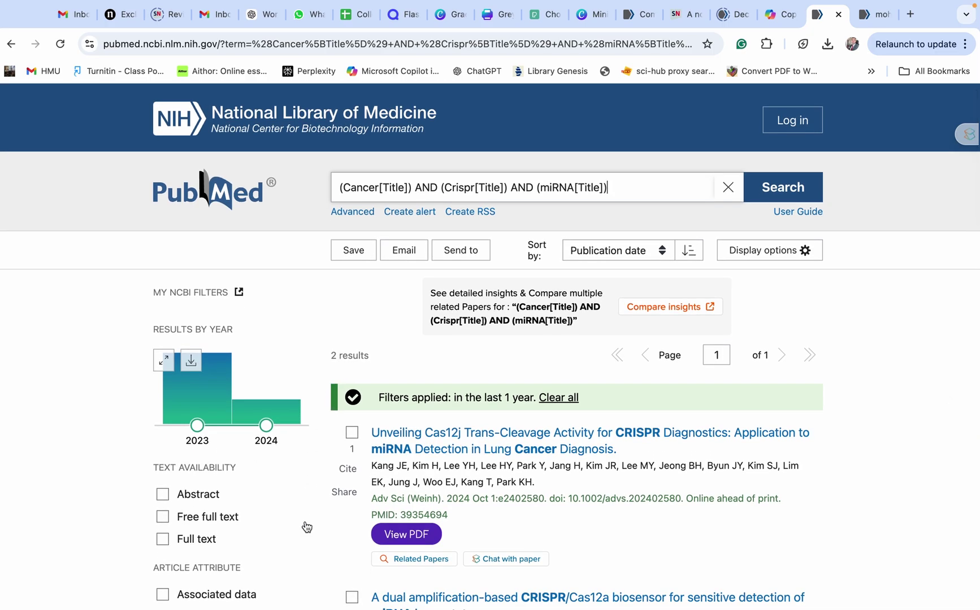
pyautogui.scroll(-1, 283, 481)
pyautogui.moveTo(202, 380)
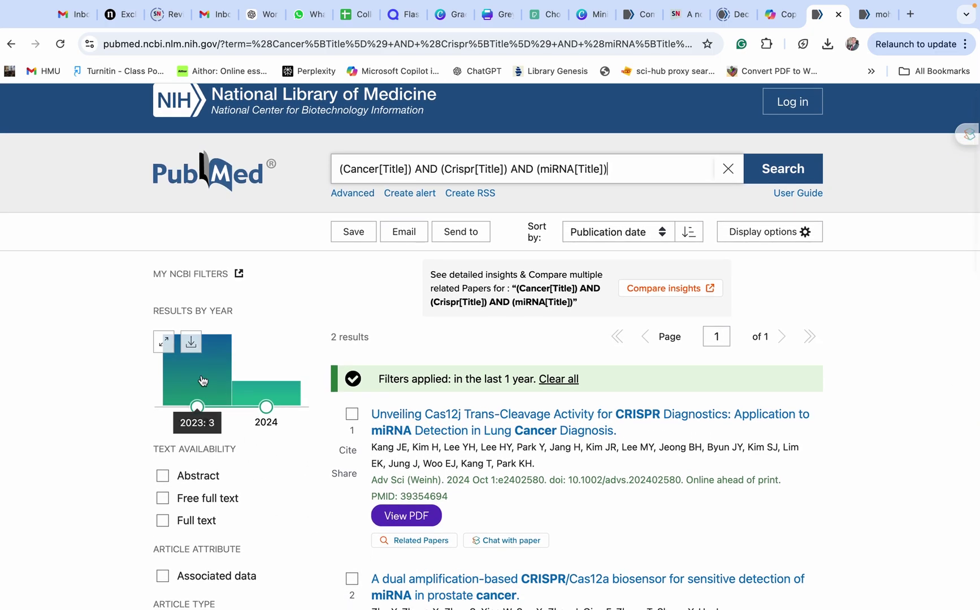
pyautogui.moveTo(262, 397)
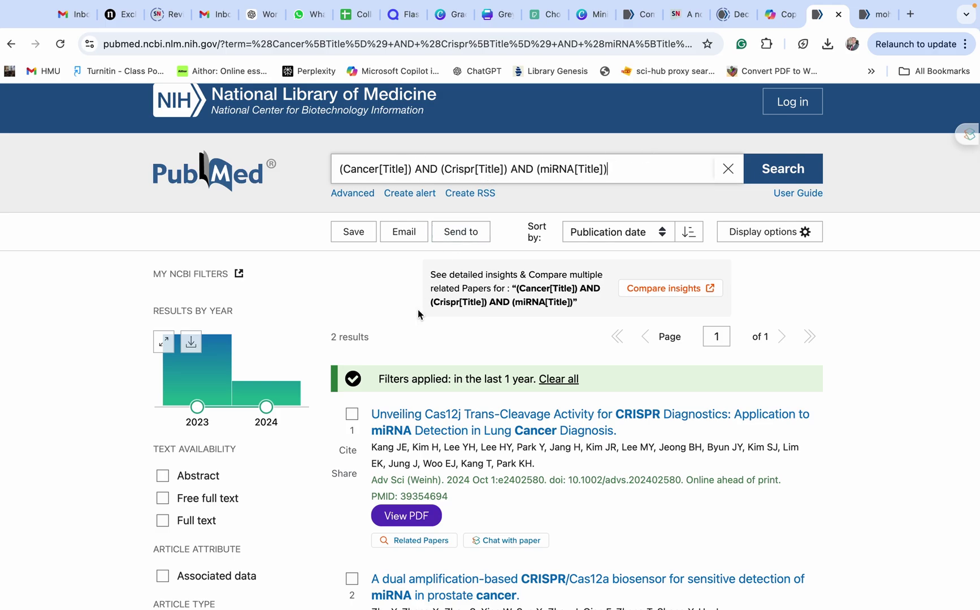
pyautogui.scroll(-3, 556, 452)
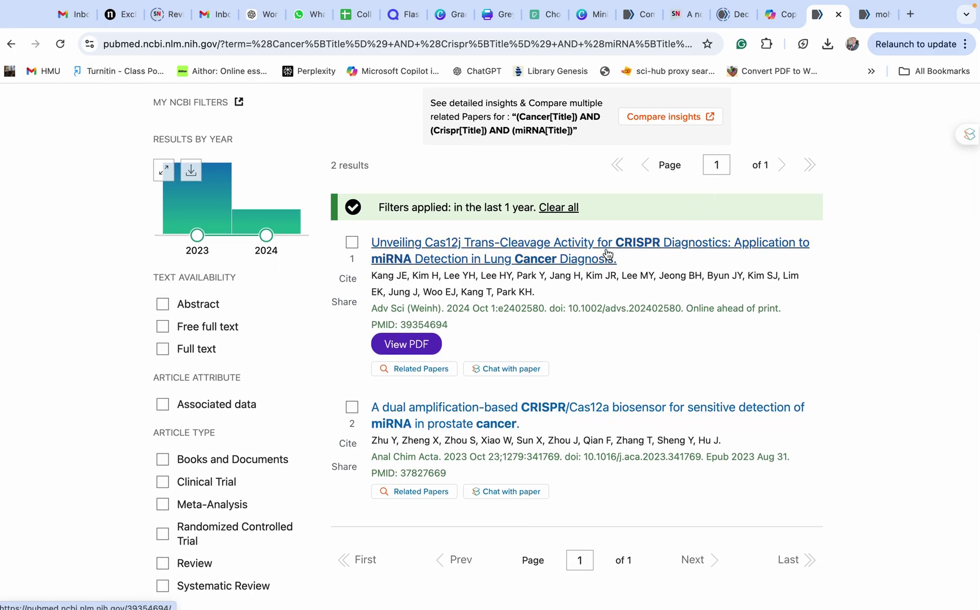
# Set the publication date filter to 5 years and check the number of results
pyautogui.scroll(-1, 303, 417)
pyautogui.scroll(-4, 303, 416)
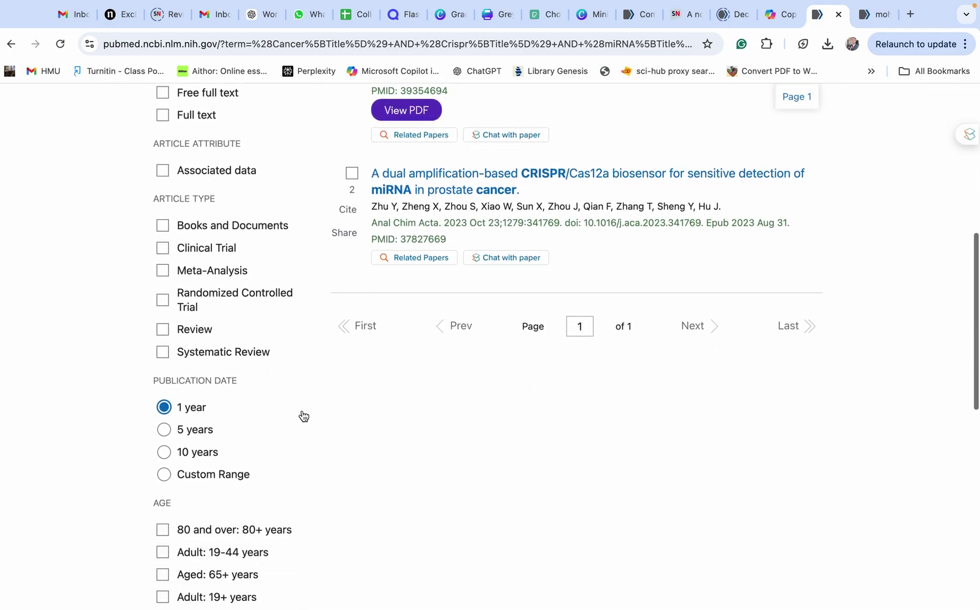
pyautogui.click(164, 401)
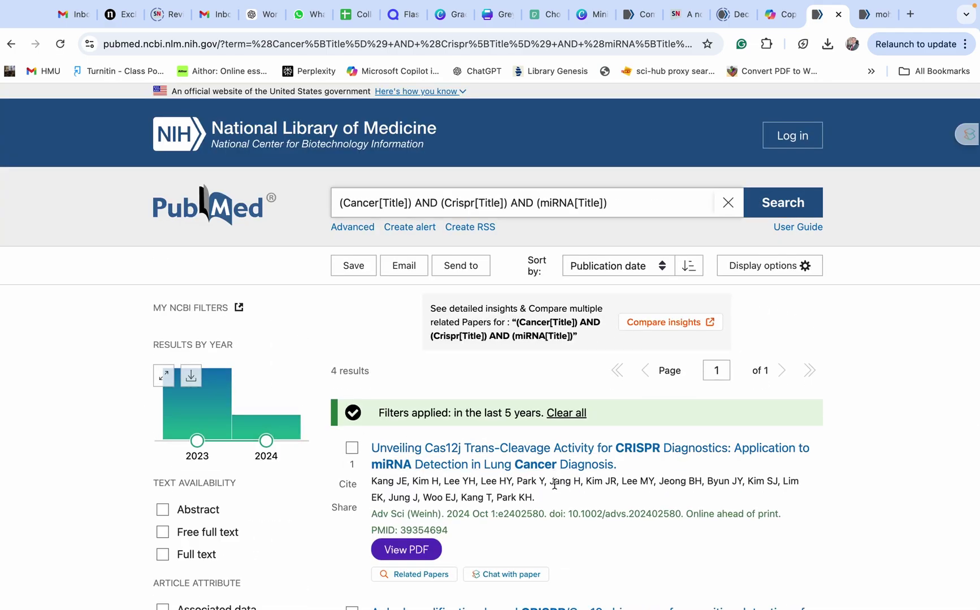
pyautogui.scroll(-4, 553, 483)
pyautogui.scroll(2, 553, 483)
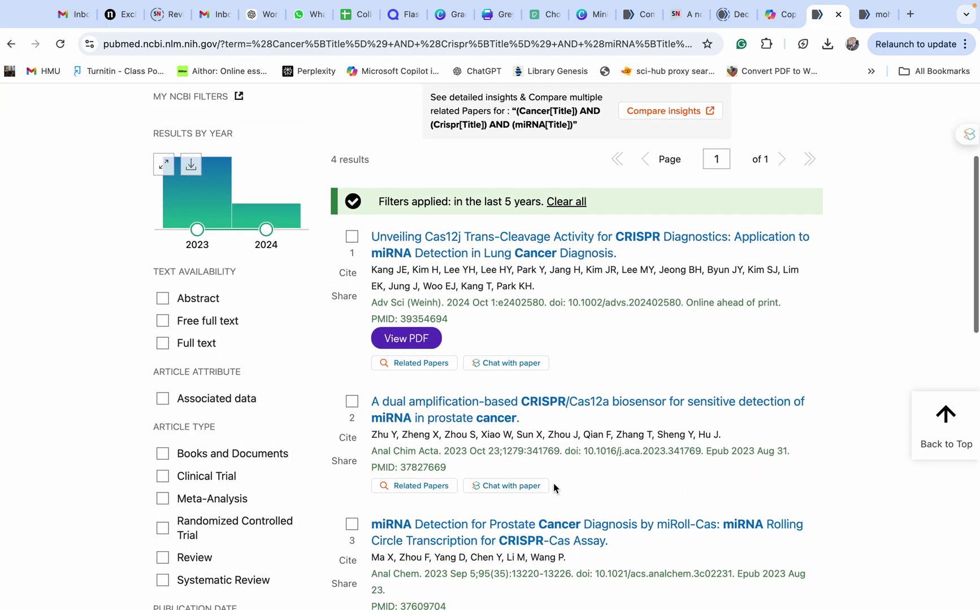
pyautogui.moveTo(332, 161); pyautogui.dragTo(396, 160)
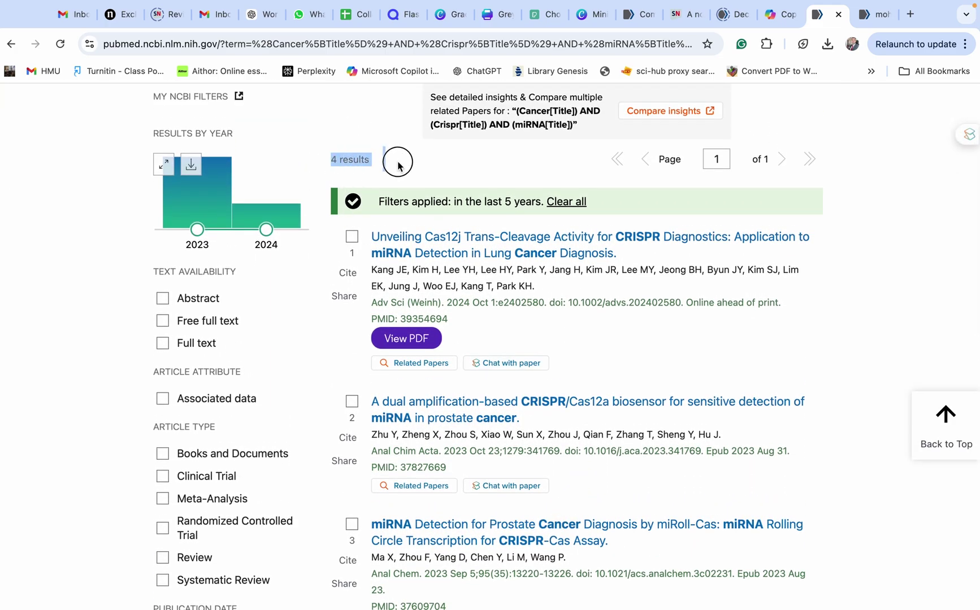
# Look through the papers listed for the last 5 years, checking the publication year of the fourth paper on targeting miRNA by CRISPR/Cas
pyautogui.scroll(-3, 598, 388)
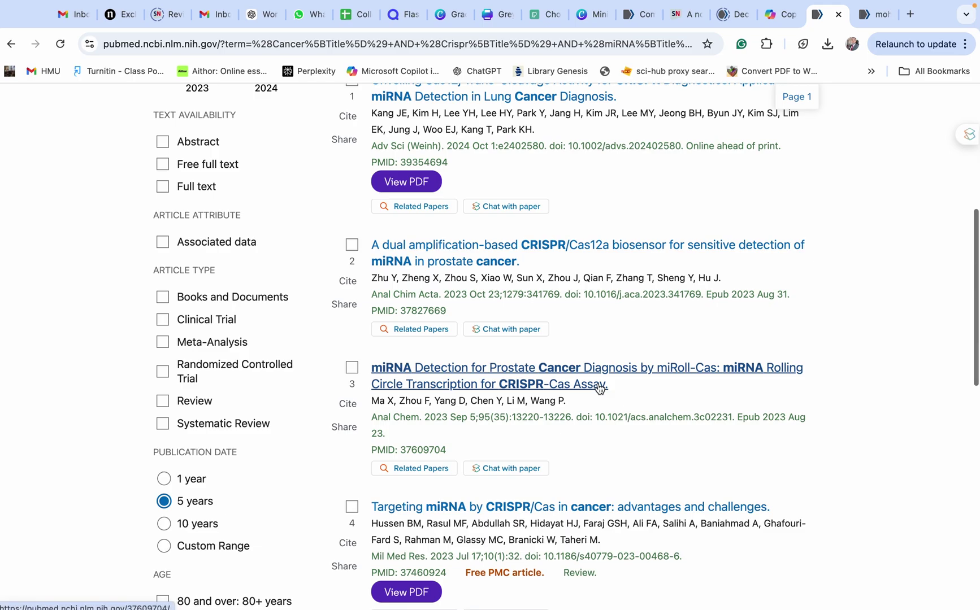
pyautogui.scroll(-1, 598, 387)
pyautogui.scroll(-2, 600, 388)
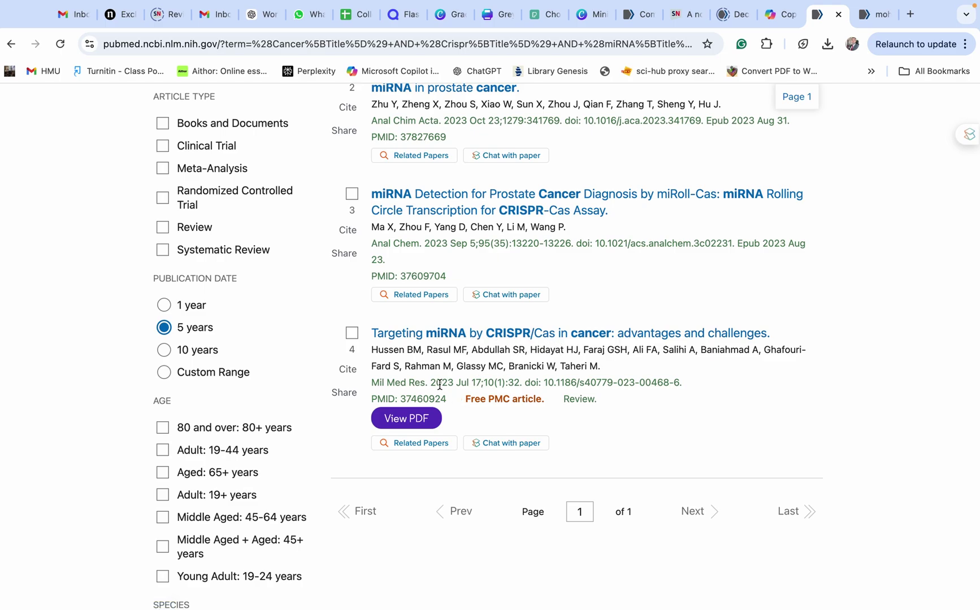
pyautogui.moveTo(433, 383); pyautogui.dragTo(458, 384)
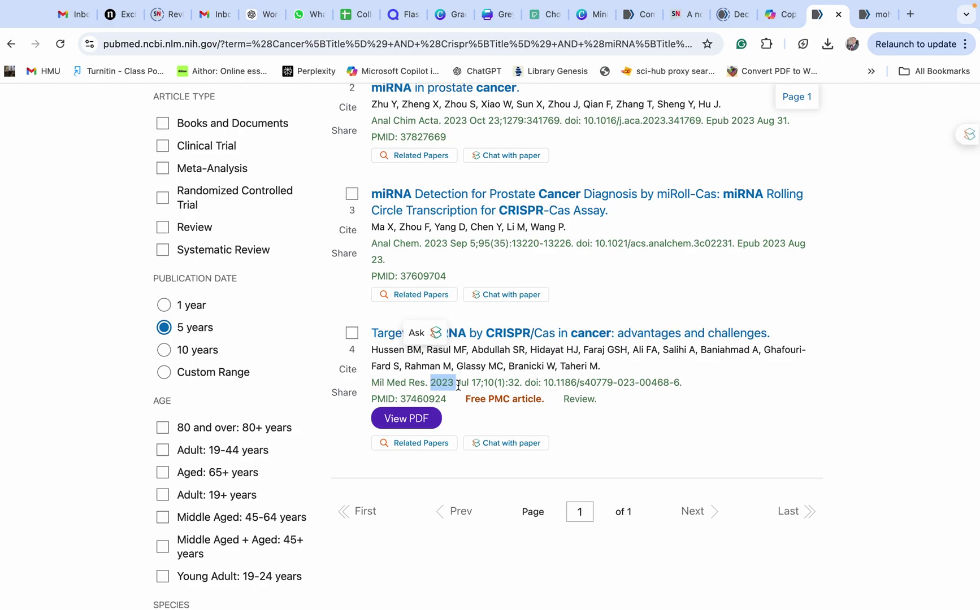
pyautogui.scroll(8, 609, 344)
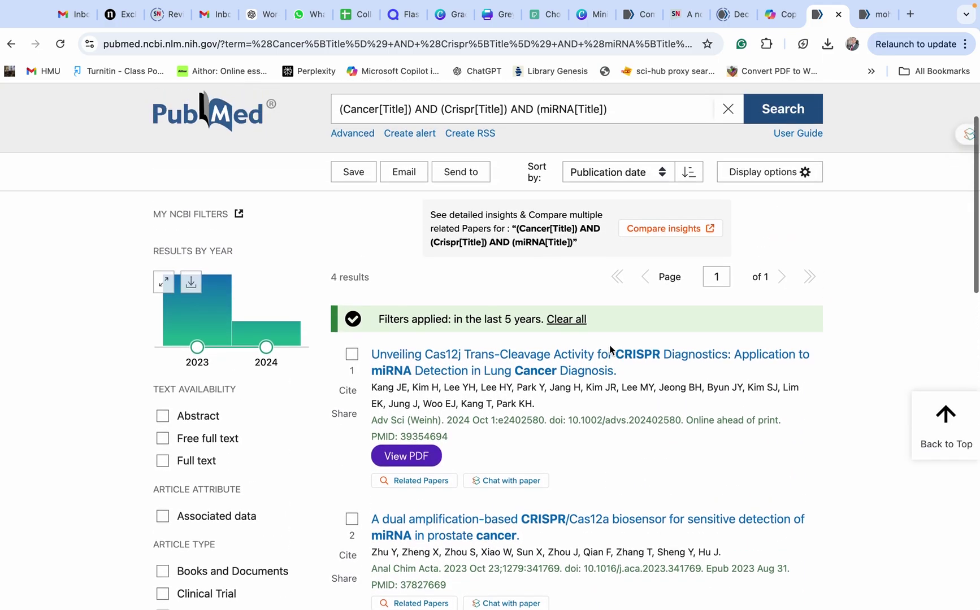
pyautogui.scroll(2, 609, 349)
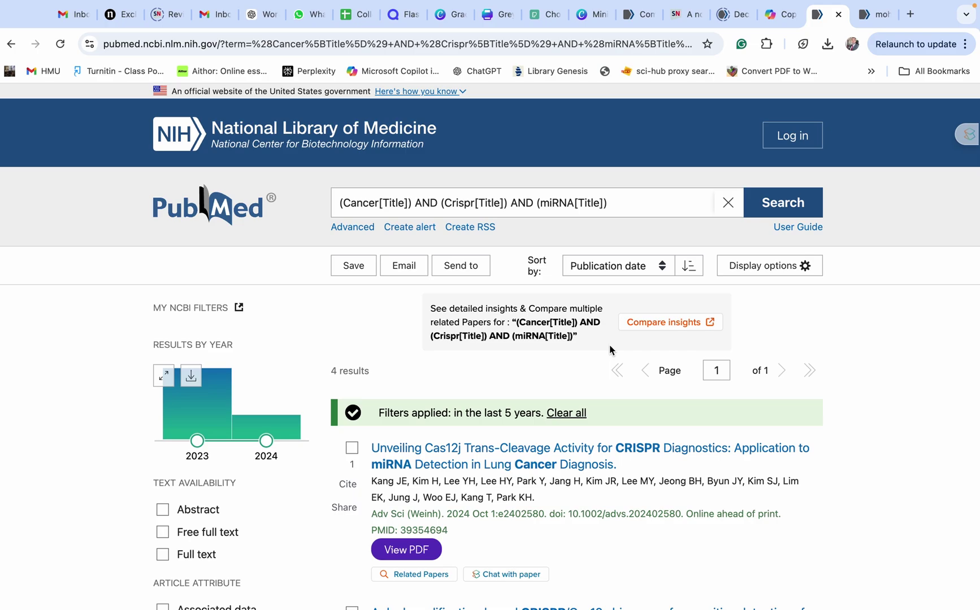
pyautogui.scroll(-5, 609, 345)
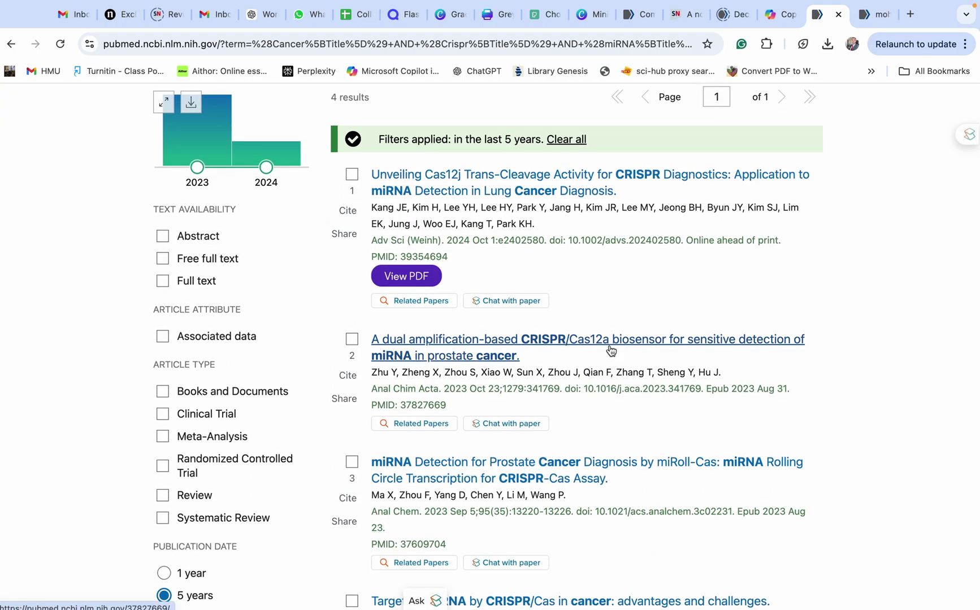
pyautogui.scroll(2, 610, 351)
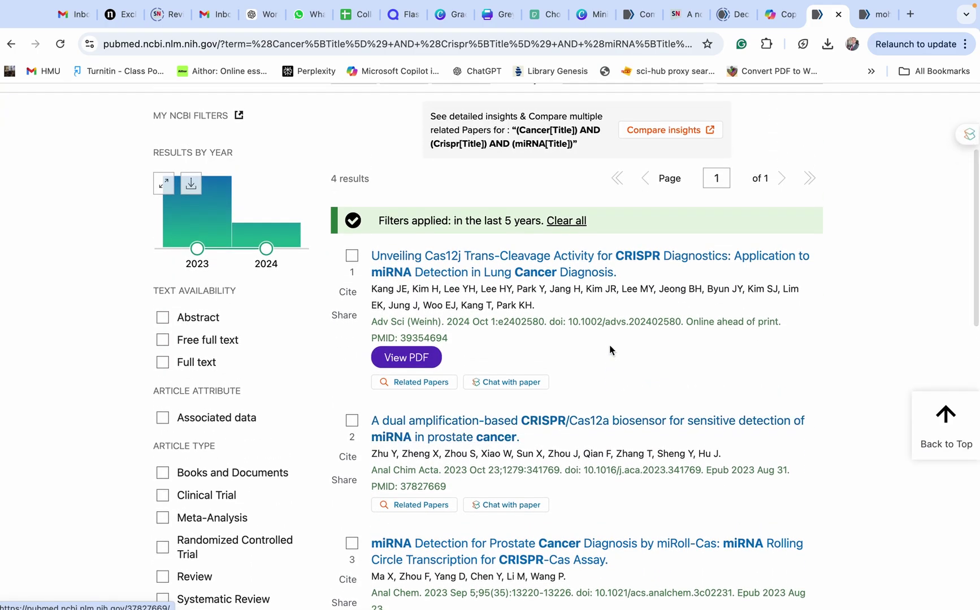
pyautogui.scroll(3, 609, 345)
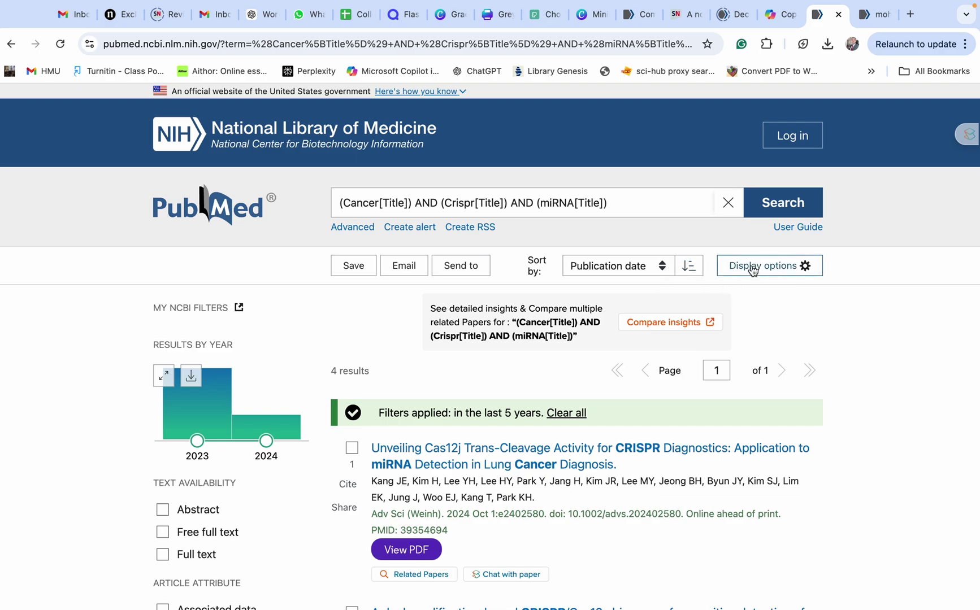
# Raise the number of results shown per page in the display options
pyautogui.scroll(-1, 673, 457)
pyautogui.scroll(1, 669, 461)
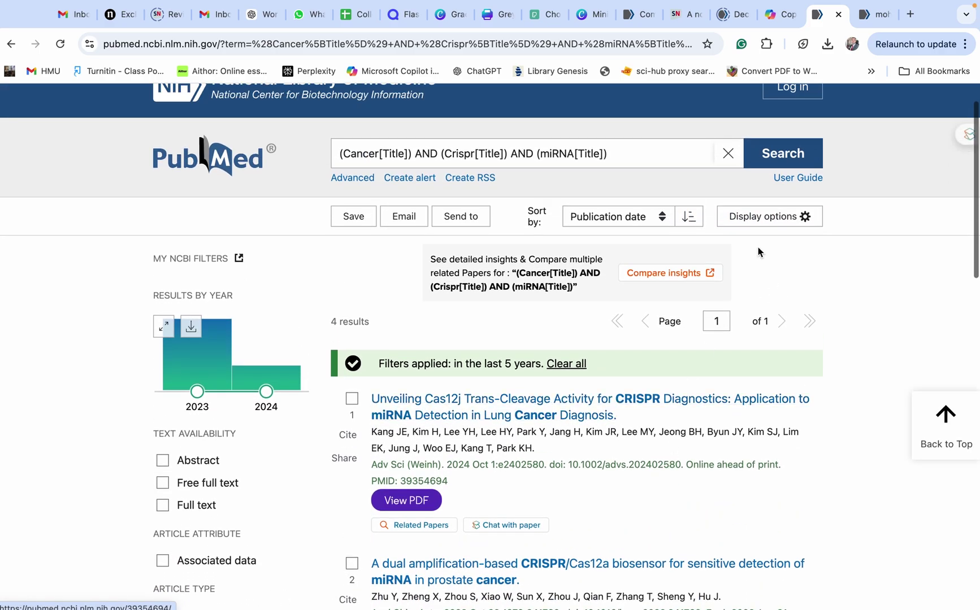
pyautogui.click(761, 220)
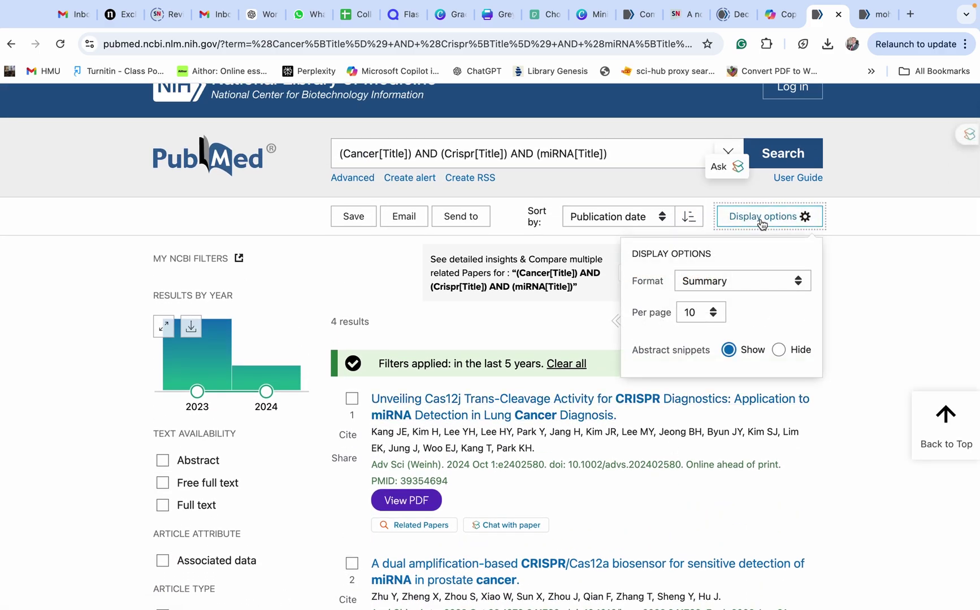
pyautogui.click(713, 316)
pyautogui.click(699, 347)
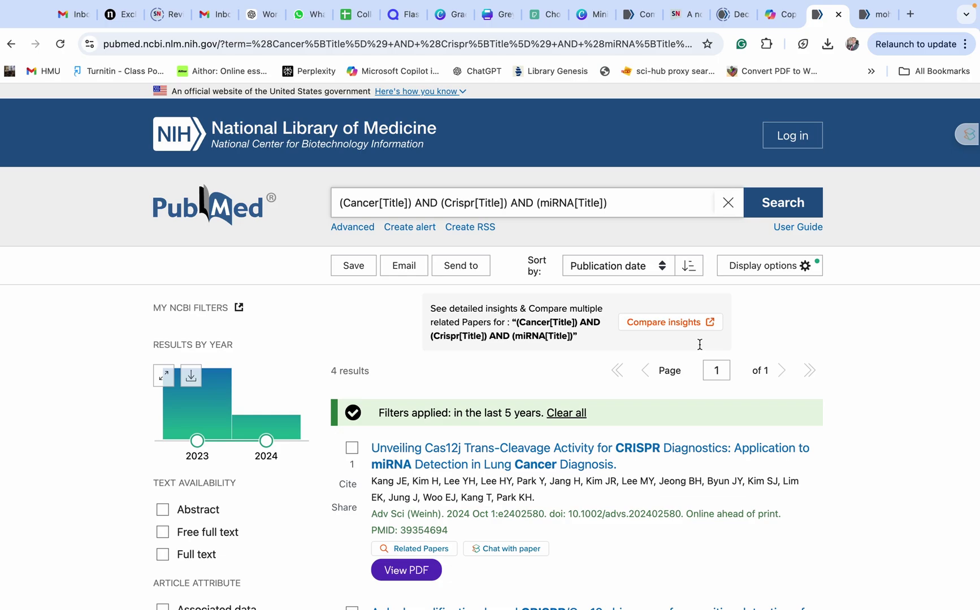
# Restrict the results to the Clinical Trial article type
pyautogui.scroll(-1, 631, 446)
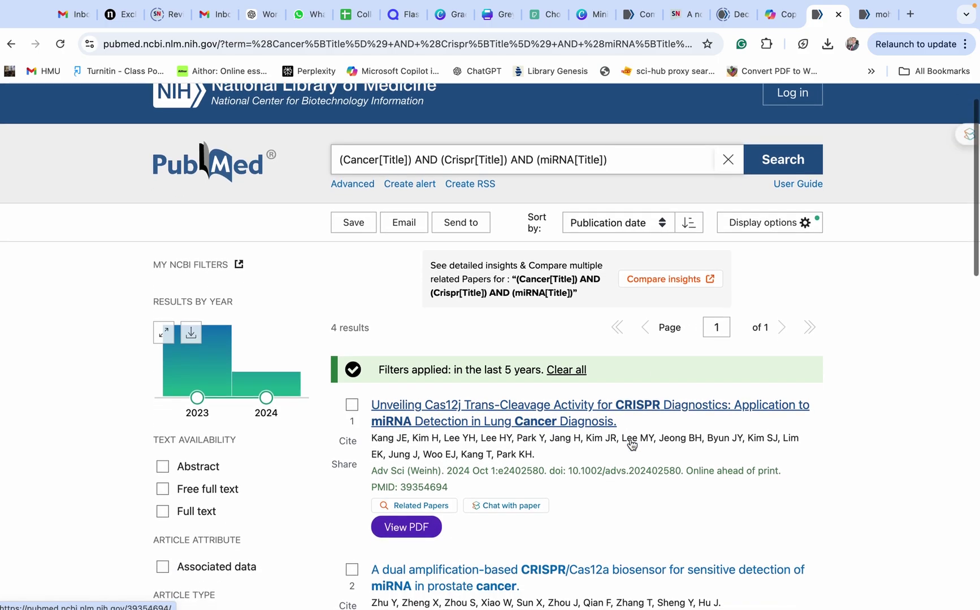
pyautogui.scroll(-6, 632, 445)
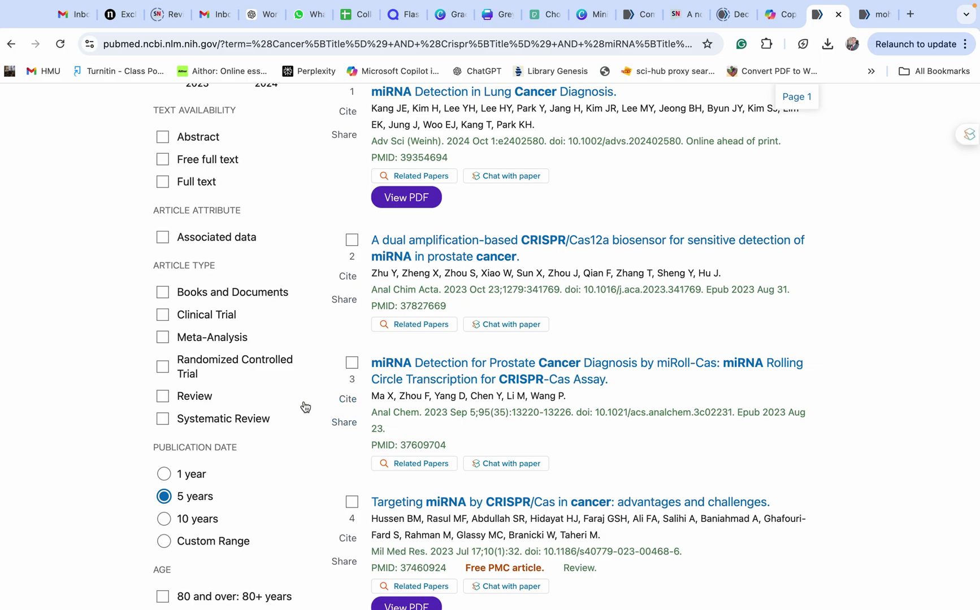
pyautogui.click(164, 316)
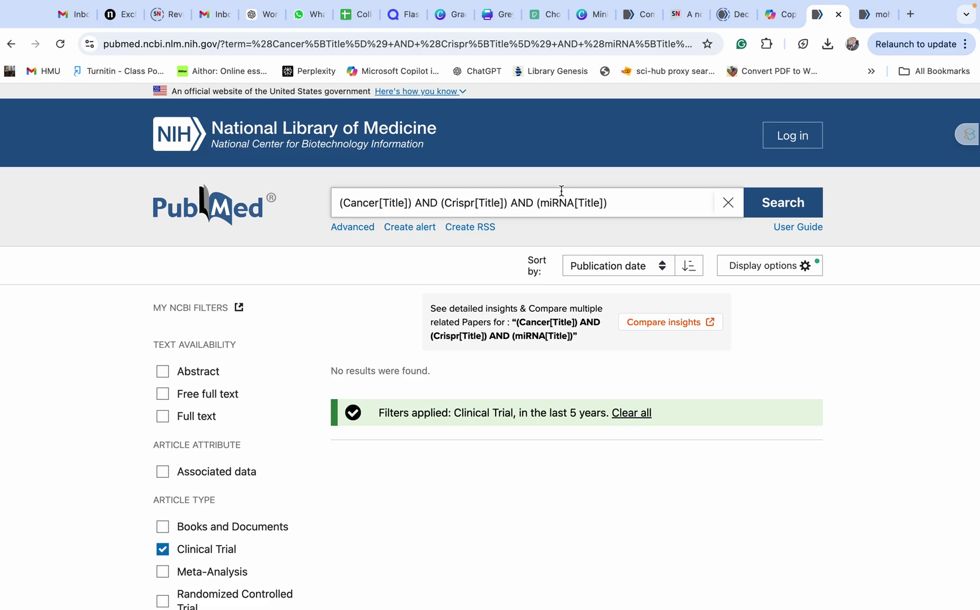
# Remove the miRNA title term from the query and search for (Cancer[Title]) AND (Crispr[Title])
pyautogui.click(618, 204)
pyautogui.moveTo(542, 203); pyautogui.dragTo(509, 202)
pyautogui.press('BackSpace')
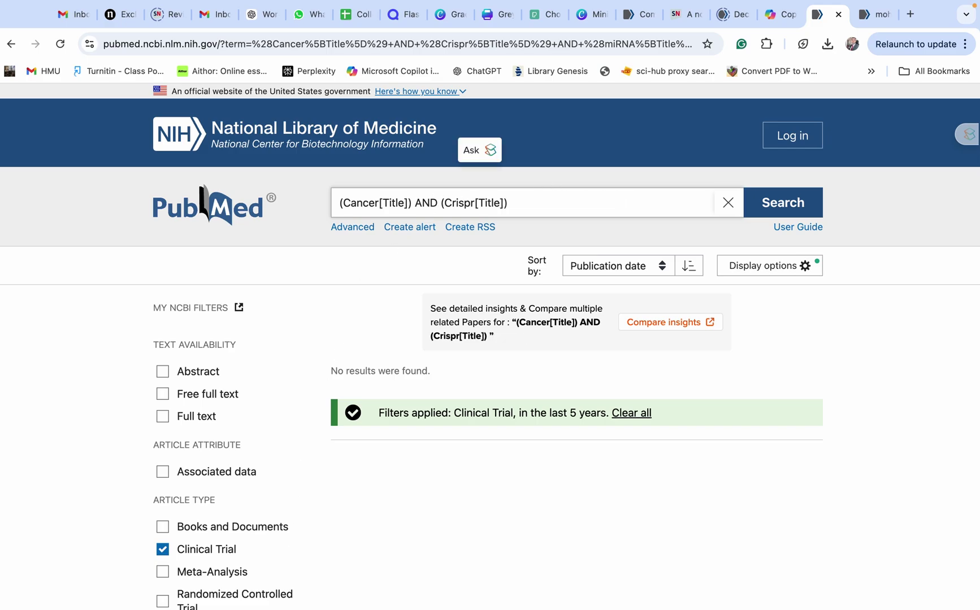
pyautogui.click(771, 203)
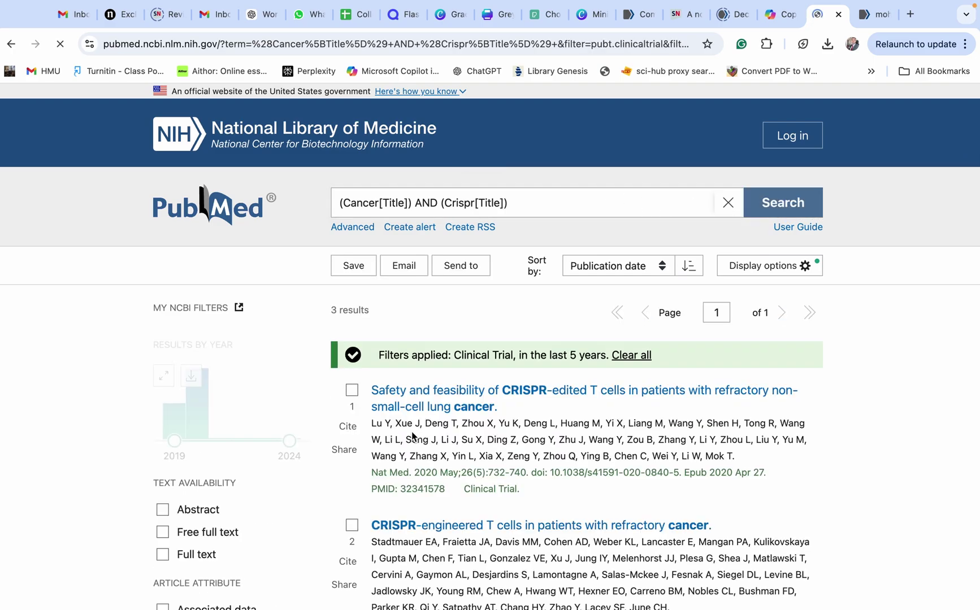
# Check the result count, the yearly distribution and the listed clinical trial papers on cancer and CRISPR
pyautogui.scroll(-1, 412, 435)
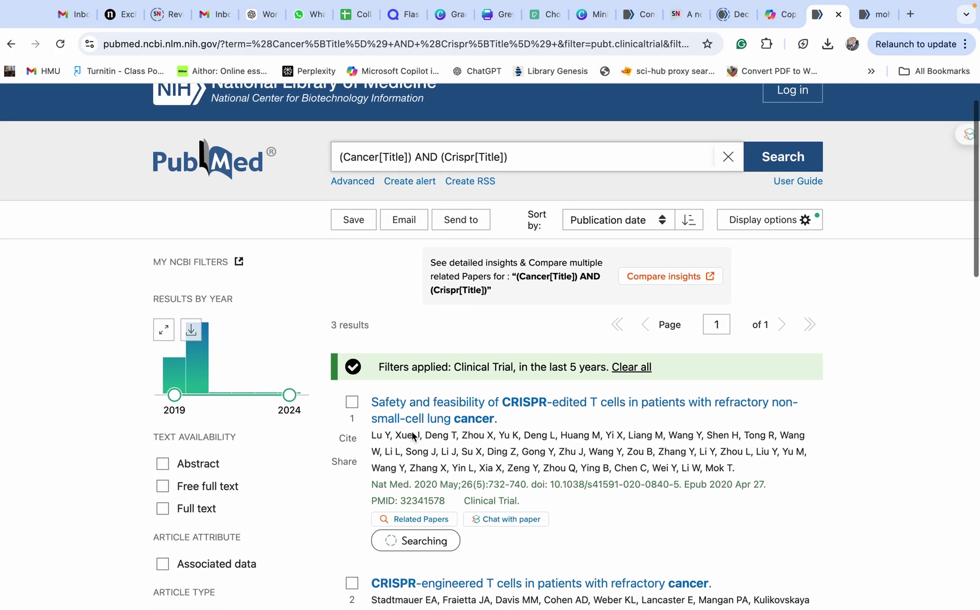
pyautogui.moveTo(329, 319); pyautogui.dragTo(390, 323)
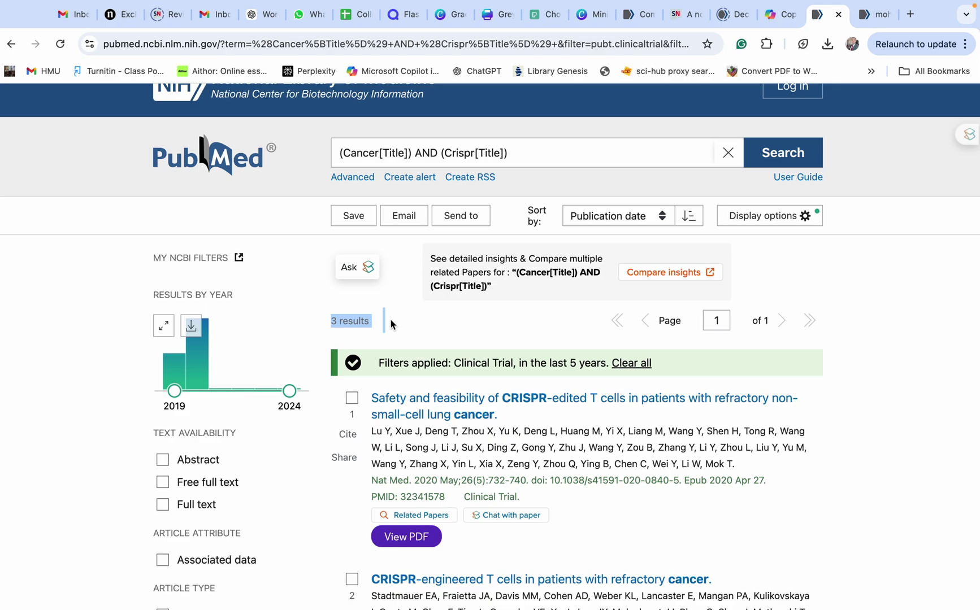
pyautogui.scroll(-1, 285, 435)
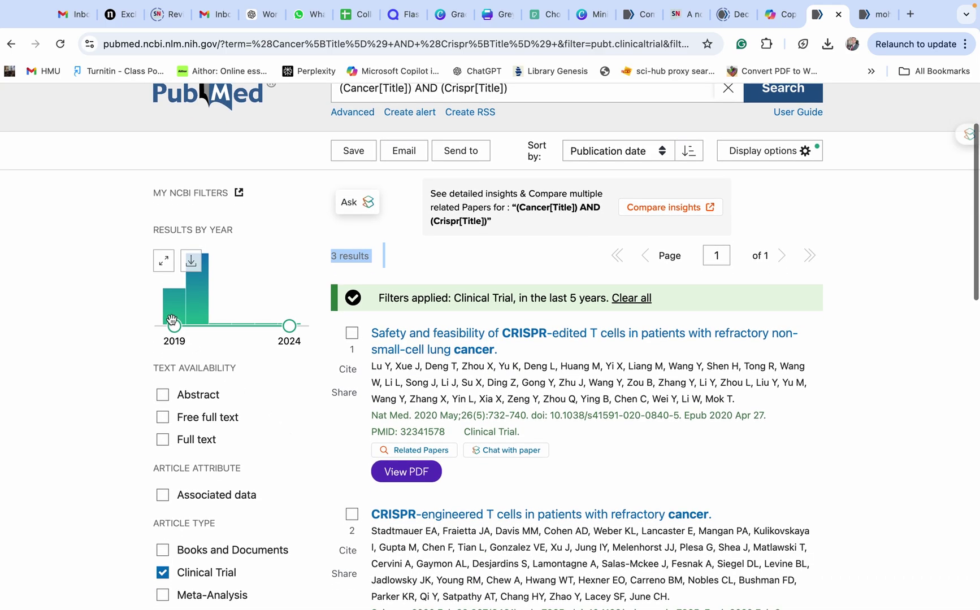
pyautogui.moveTo(174, 322)
pyautogui.moveTo(198, 306)
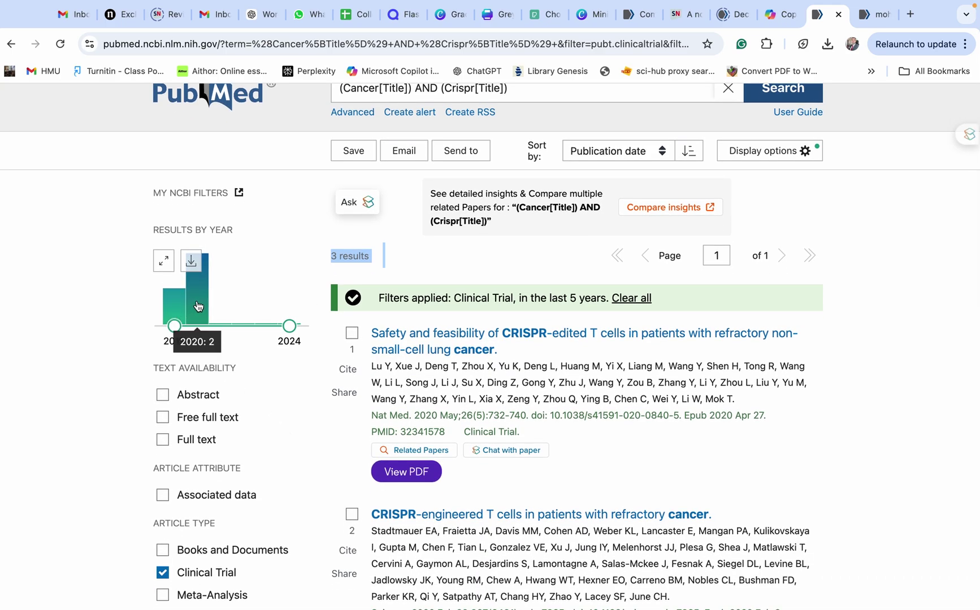
pyautogui.scroll(-1, 312, 395)
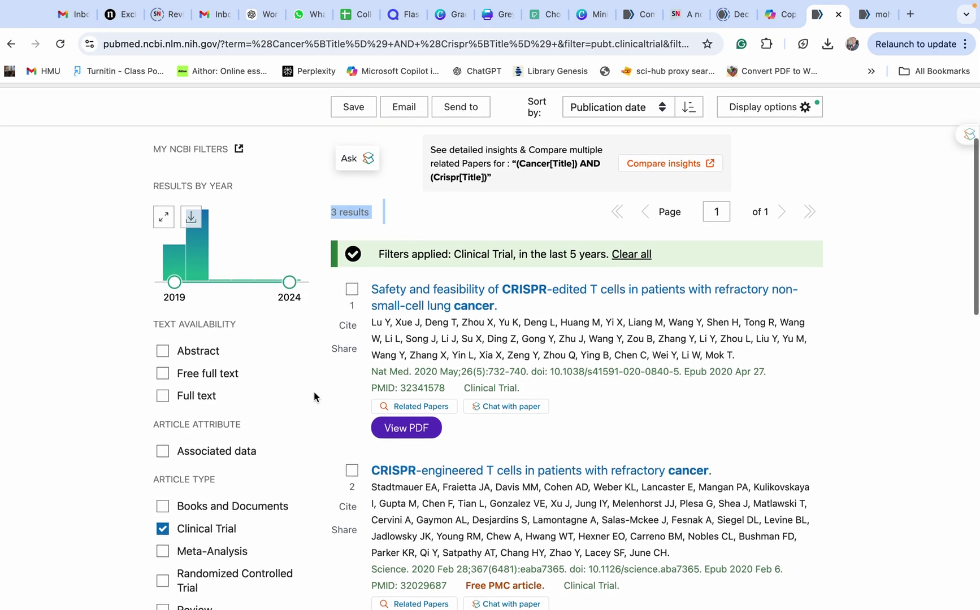
pyautogui.scroll(-2, 314, 396)
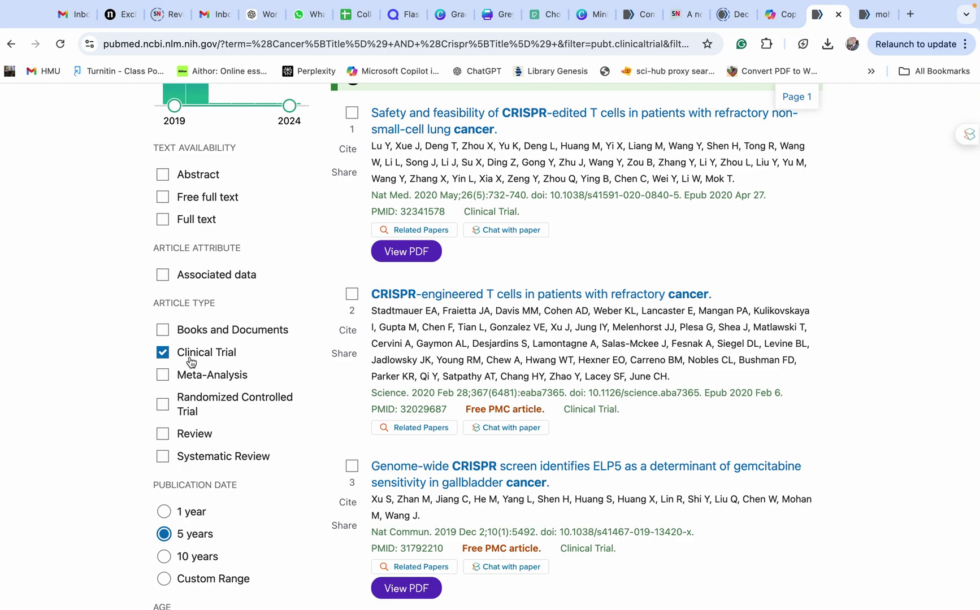
# Add the Meta-Analysis article type filter and review the yearly distribution and the listed papers
pyautogui.click(164, 376)
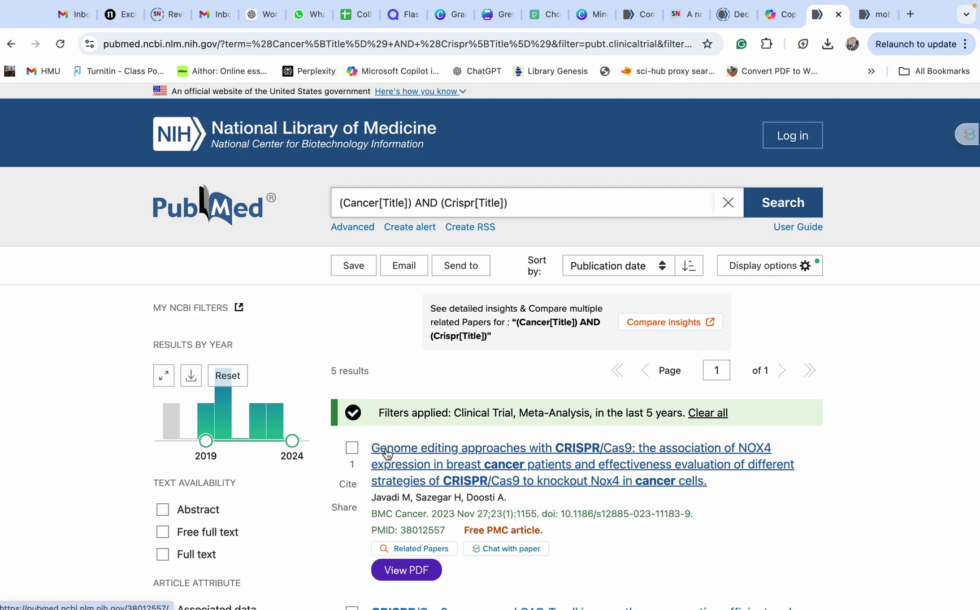
pyautogui.scroll(-2, 387, 454)
pyautogui.scroll(-1, 387, 454)
pyautogui.moveTo(276, 246)
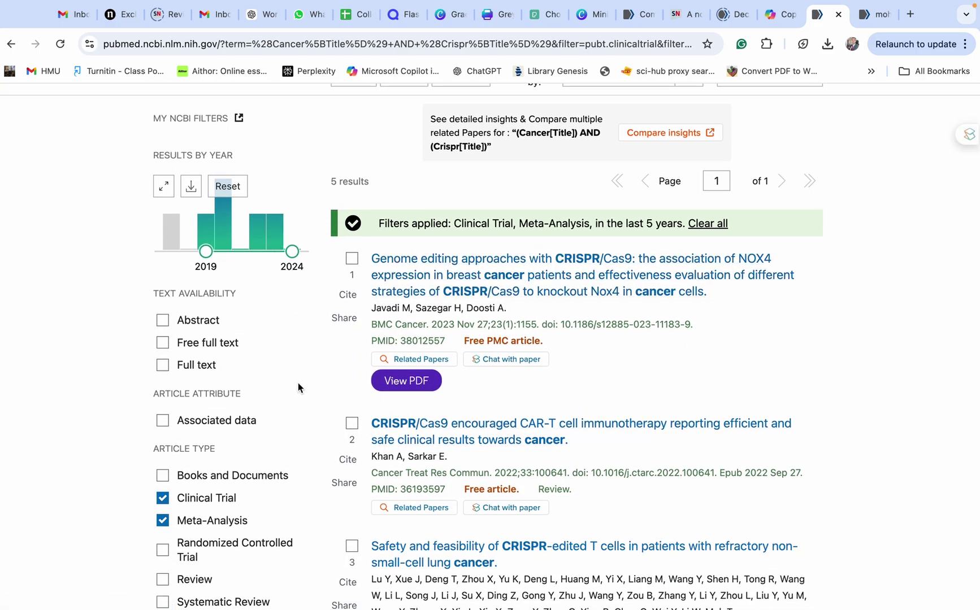
pyautogui.scroll(-1, 298, 382)
pyautogui.scroll(-5, 297, 382)
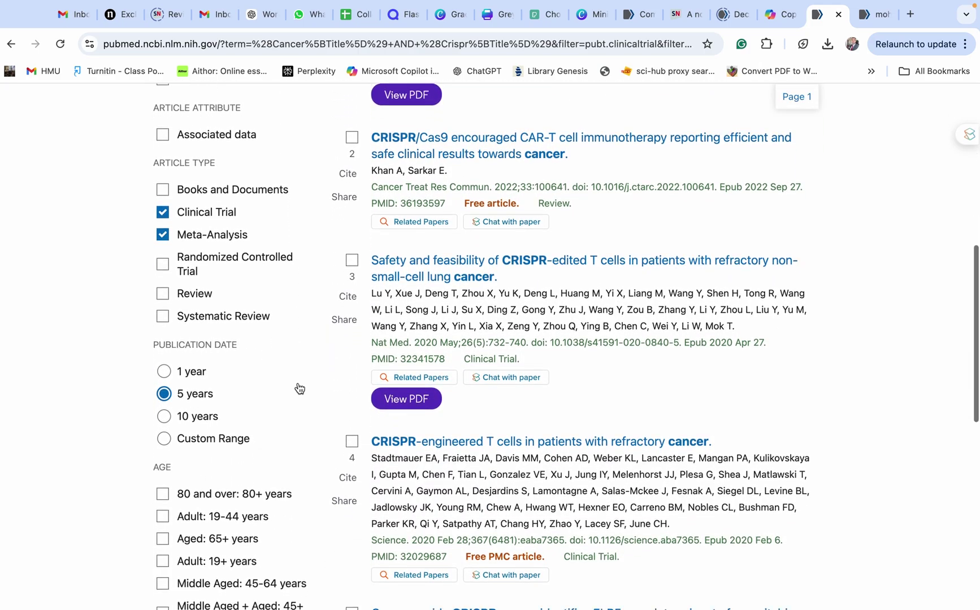
pyautogui.scroll(-3, 298, 383)
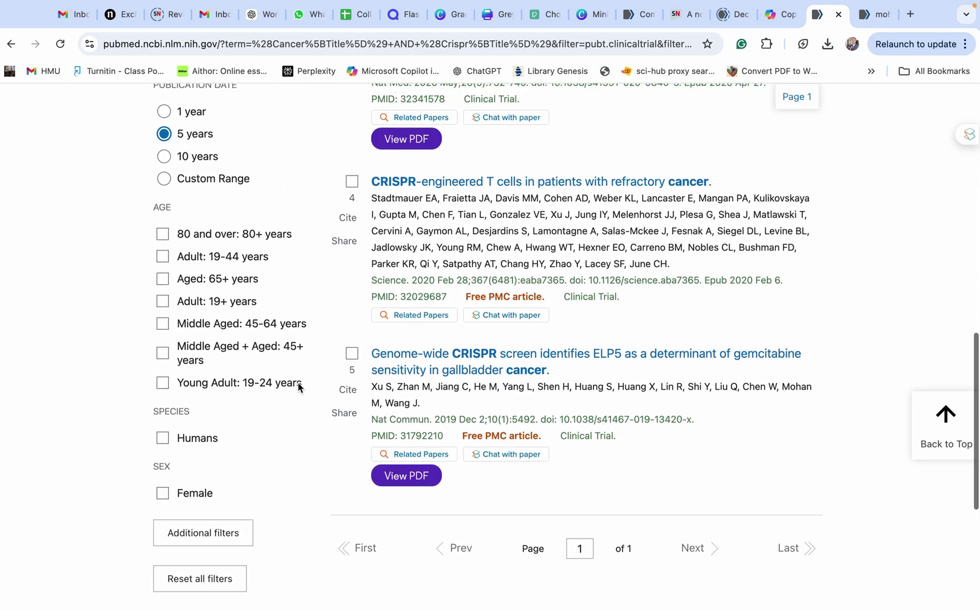
pyautogui.scroll(9, 297, 382)
pyautogui.scroll(1, 298, 387)
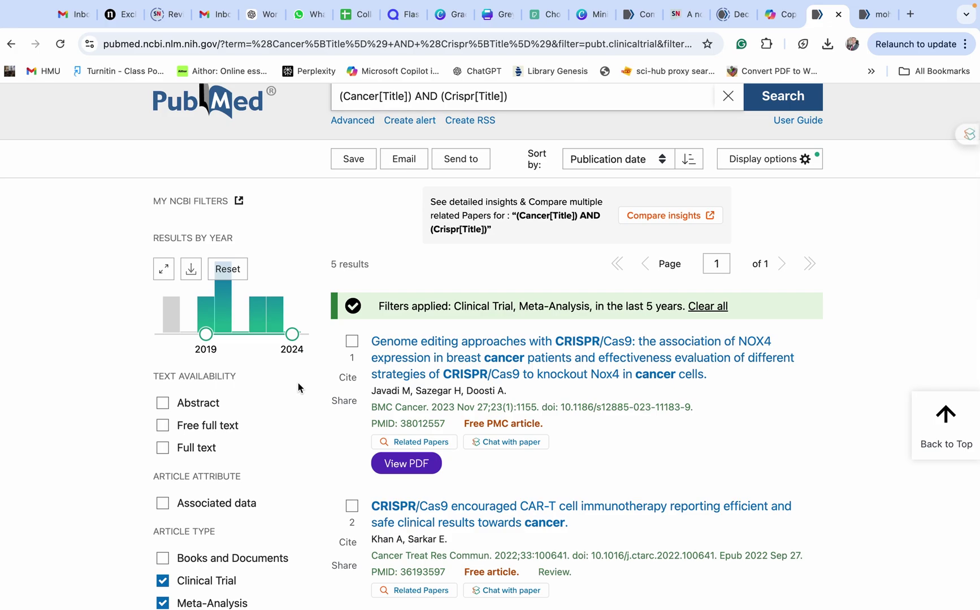
pyautogui.scroll(2, 297, 383)
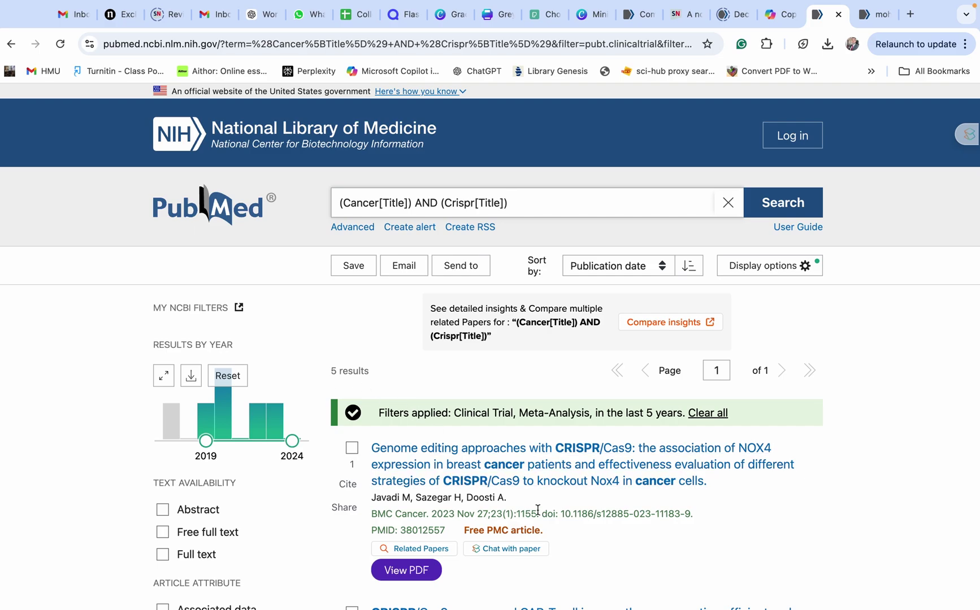
# Open the paper on CRISPR/Cas9 encouraged CAR-T cell immunotherapy from the results and view its details
pyautogui.scroll(-5, 536, 500)
pyautogui.scroll(-1, 537, 505)
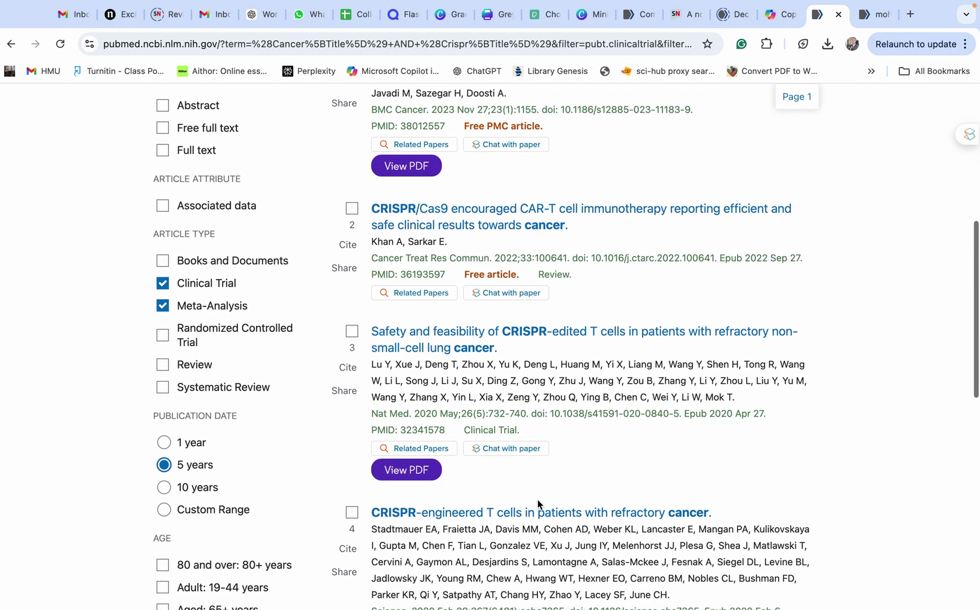
pyautogui.scroll(1, 479, 502)
pyautogui.click(505, 229)
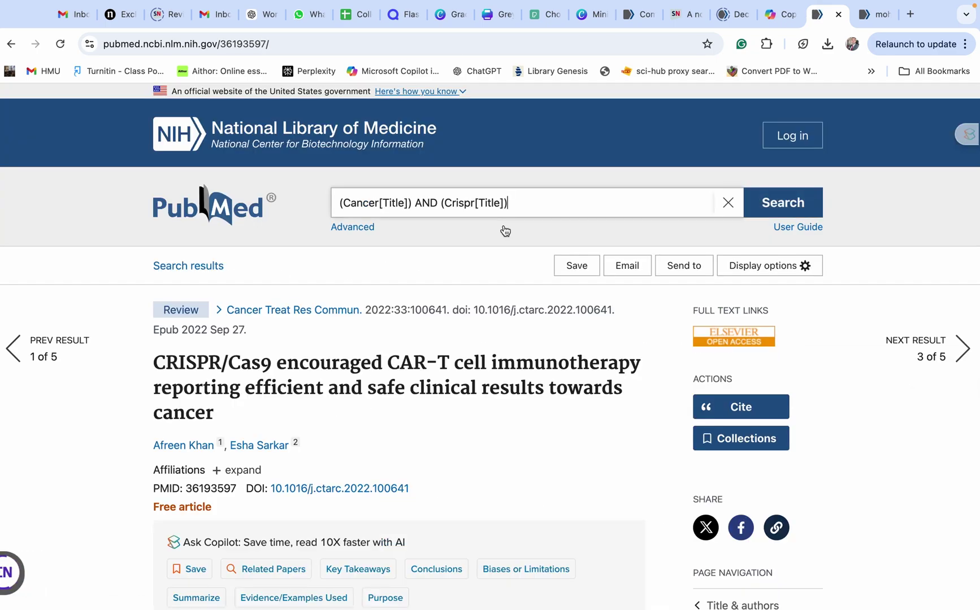
pyautogui.scroll(-1, 566, 495)
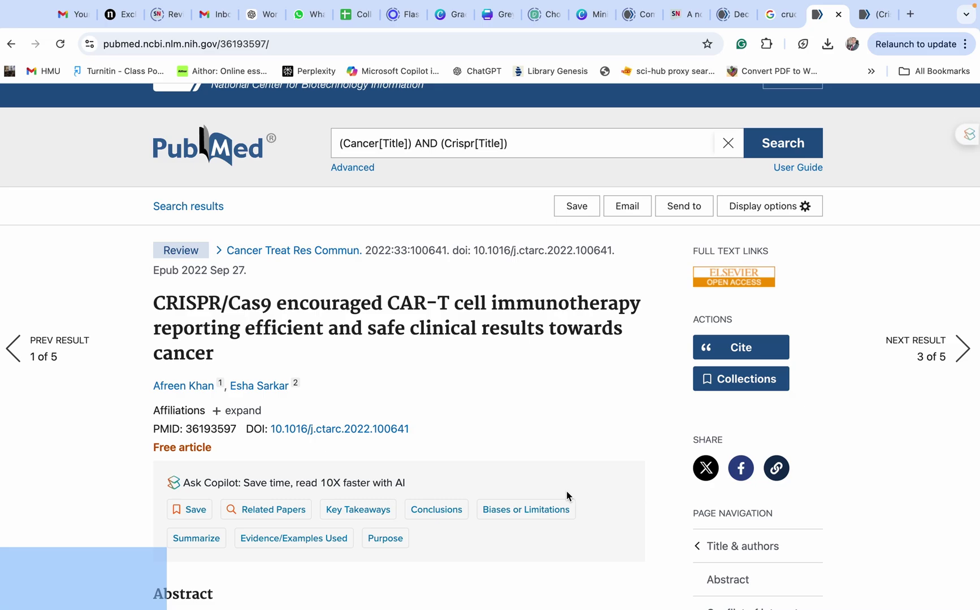
# Read the title and abstract of the CAR-T cell immunotherapy paper and check its full text links
pyautogui.scroll(-2, 472, 335)
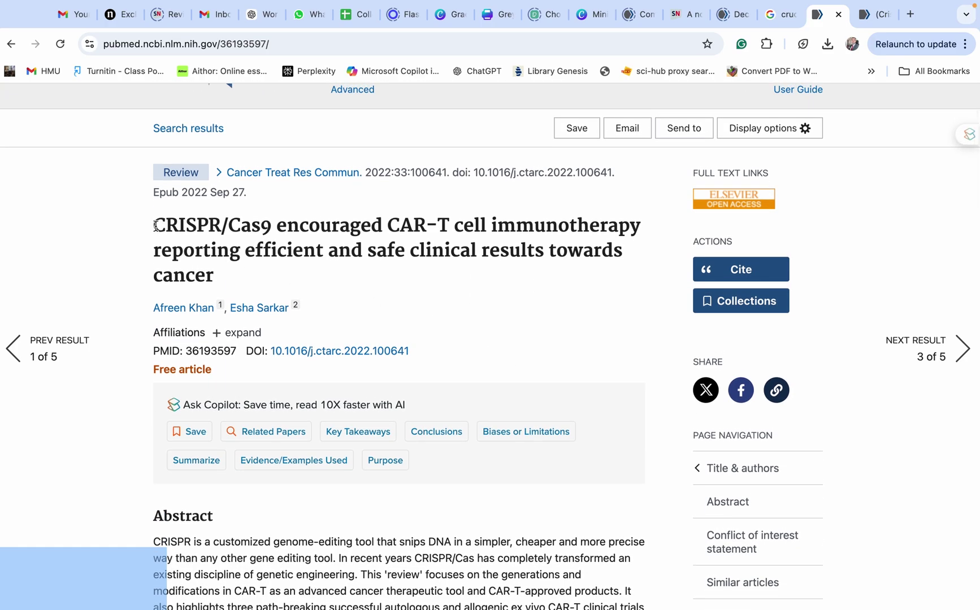
pyautogui.moveTo(153, 225); pyautogui.dragTo(240, 254)
pyautogui.scroll(-4, 237, 257)
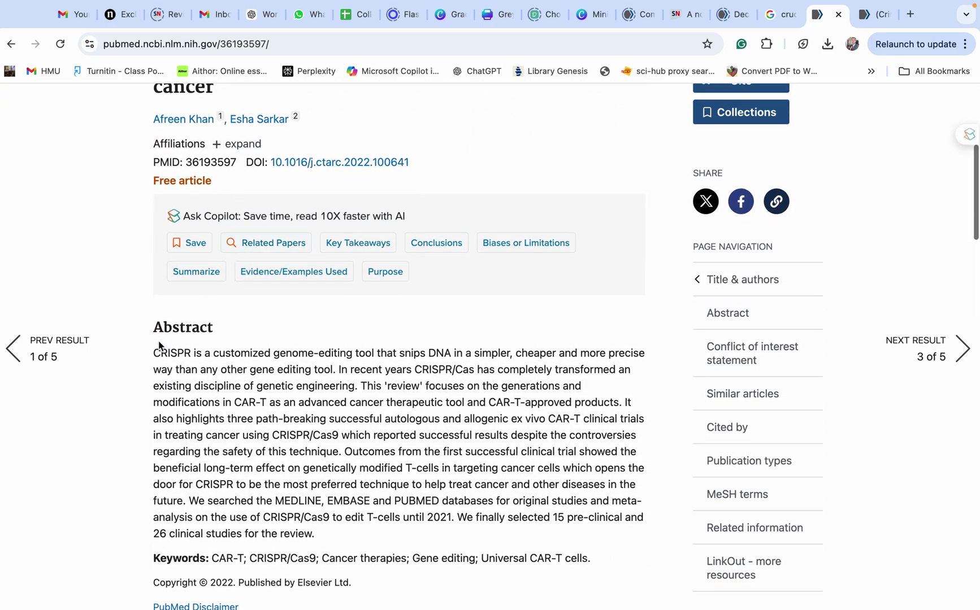
pyautogui.moveTo(154, 327); pyautogui.dragTo(344, 532)
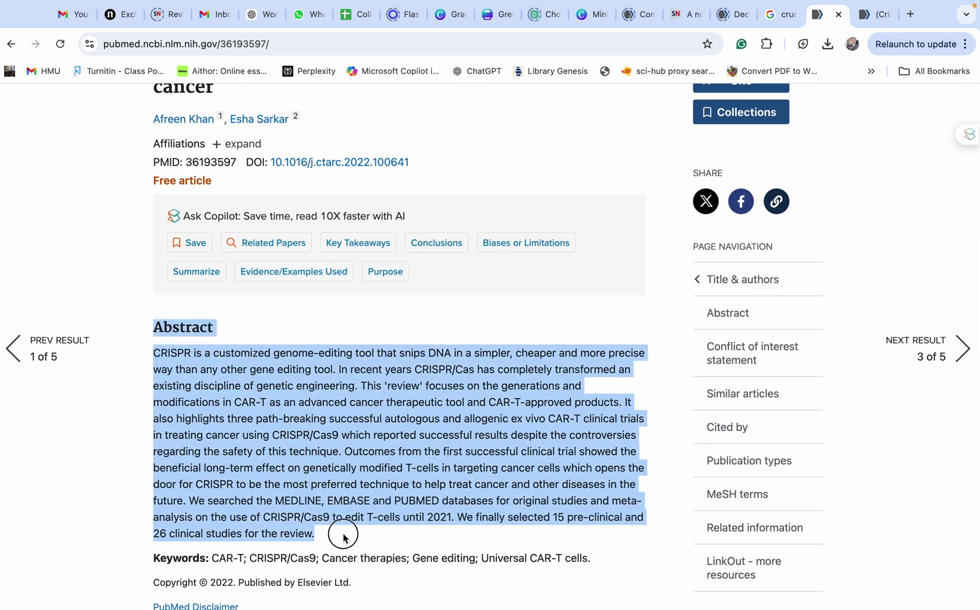
pyautogui.scroll(1, 452, 459)
pyautogui.scroll(5, 452, 458)
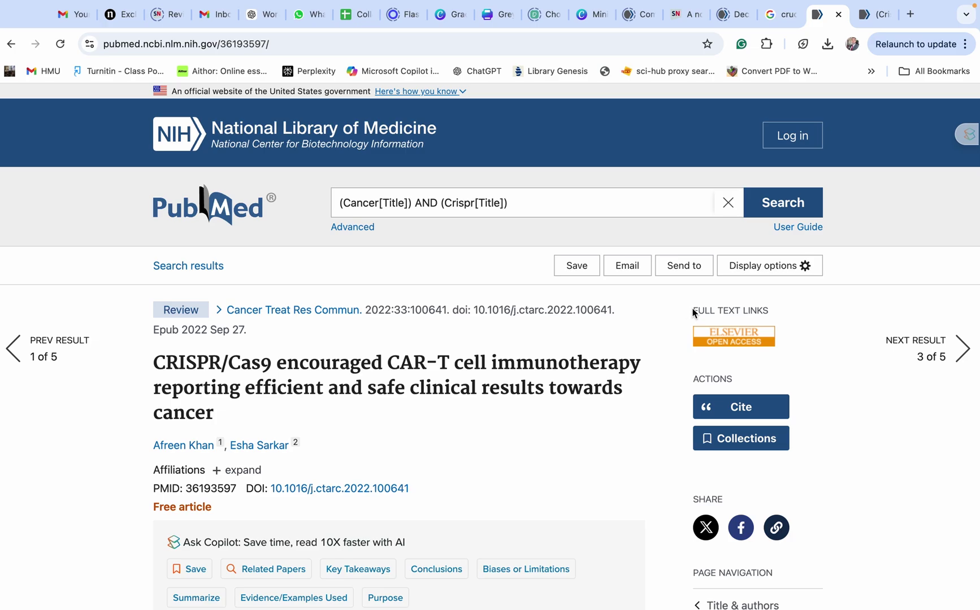
pyautogui.moveTo(689, 311); pyautogui.dragTo(791, 315)
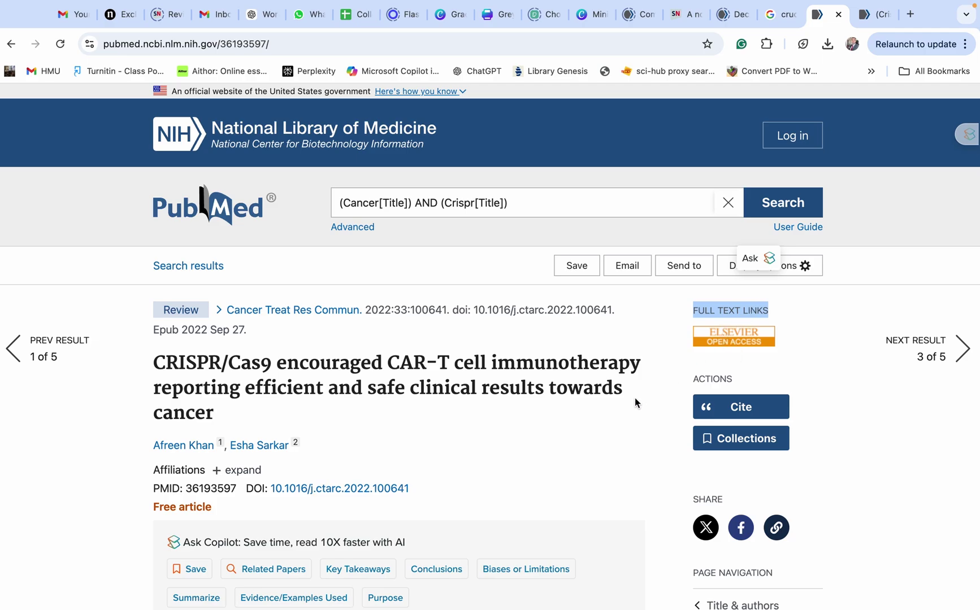
# Examine the similar articles listed below the abstract of the CAR-T cell immunotherapy paper
pyautogui.scroll(-2, 634, 397)
pyautogui.scroll(-10, 635, 397)
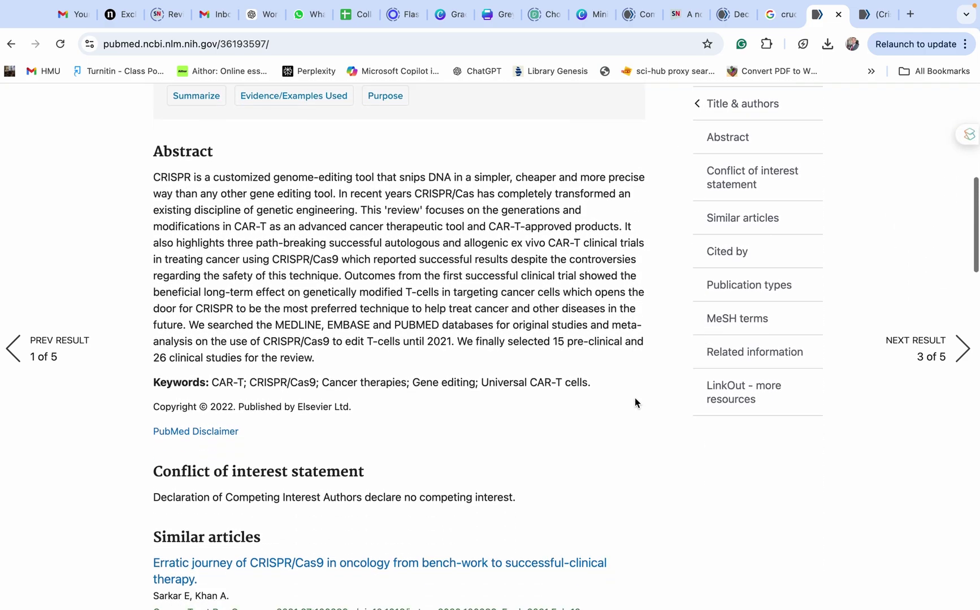
pyautogui.scroll(-2, 634, 397)
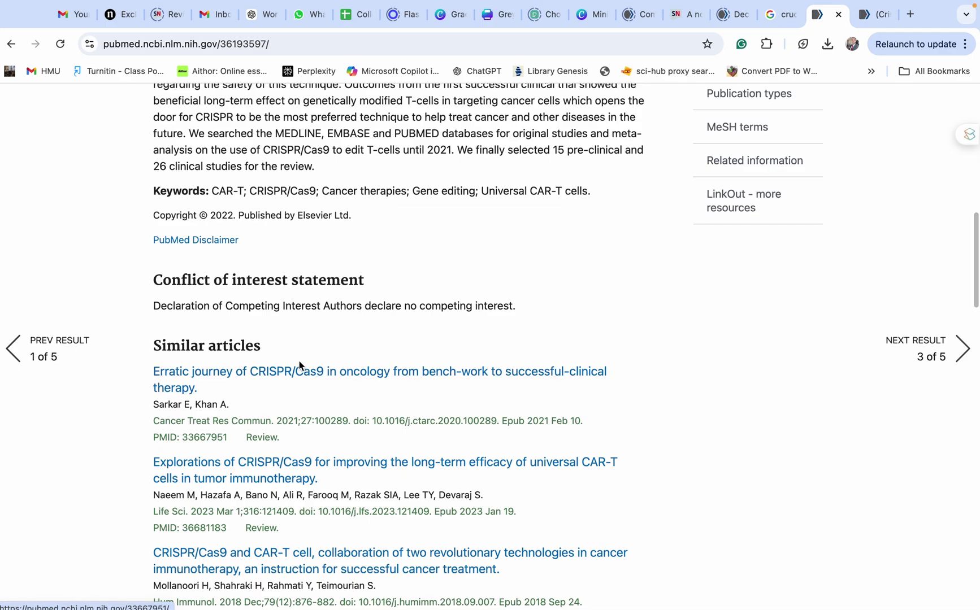
pyautogui.moveTo(154, 345); pyautogui.dragTo(286, 344)
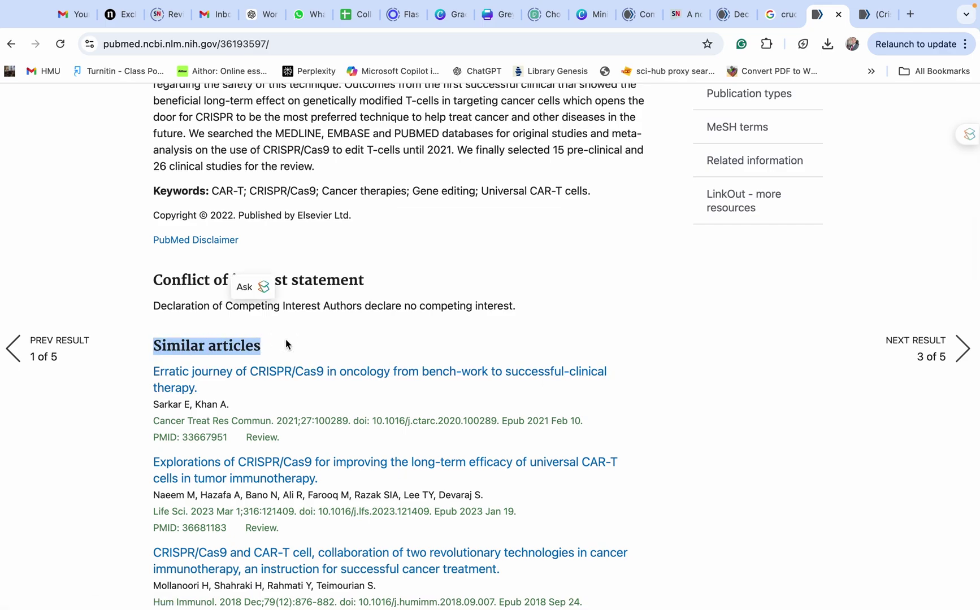
pyautogui.scroll(12, 286, 339)
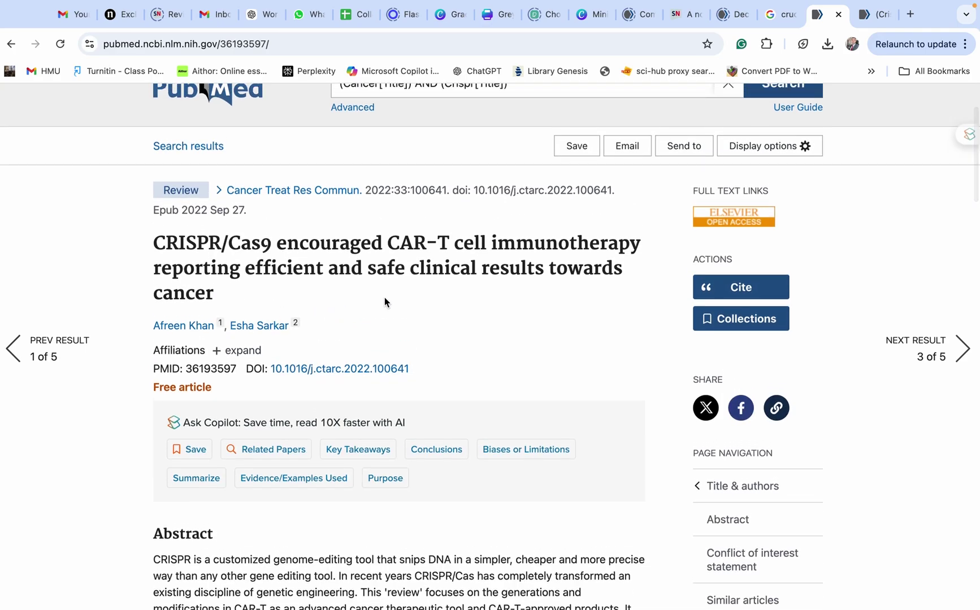
pyautogui.scroll(-14, 389, 302)
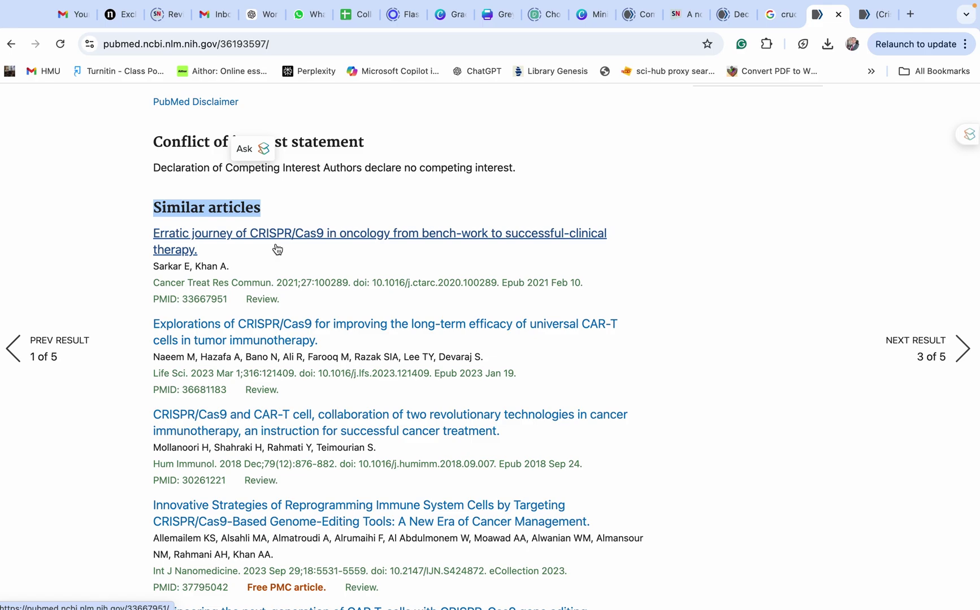
pyautogui.scroll(-1, 276, 249)
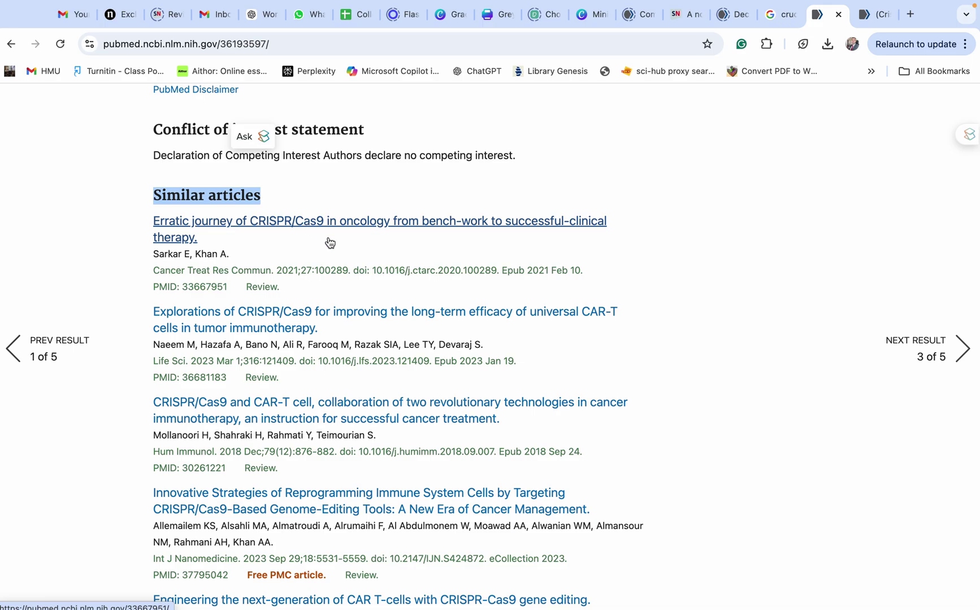
pyautogui.scroll(-3, 328, 242)
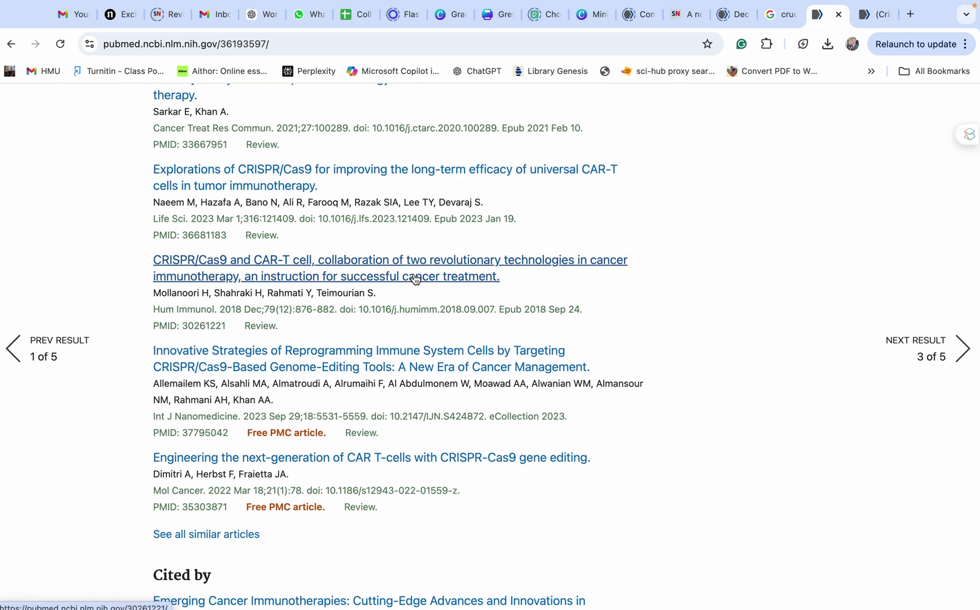
# View the paper's ready-made citation in NLM format and close it again
pyautogui.scroll(10, 447, 353)
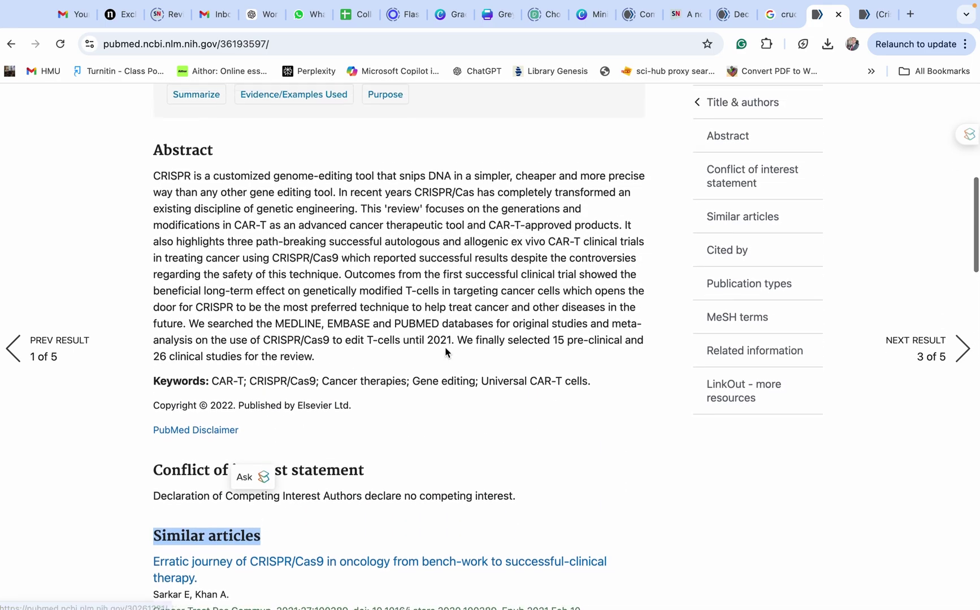
pyautogui.scroll(4, 445, 347)
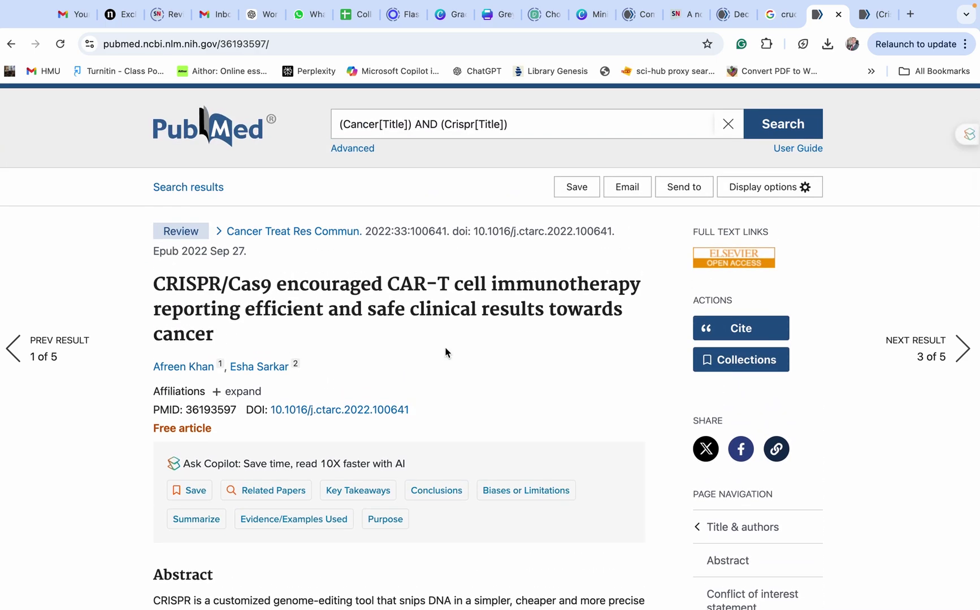
pyautogui.scroll(-1, 446, 353)
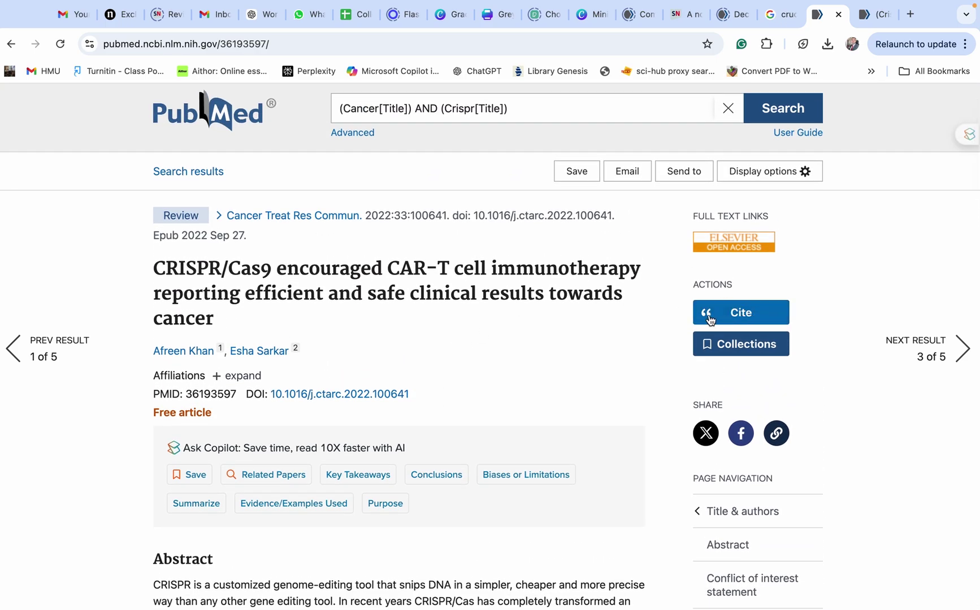
pyautogui.click(725, 318)
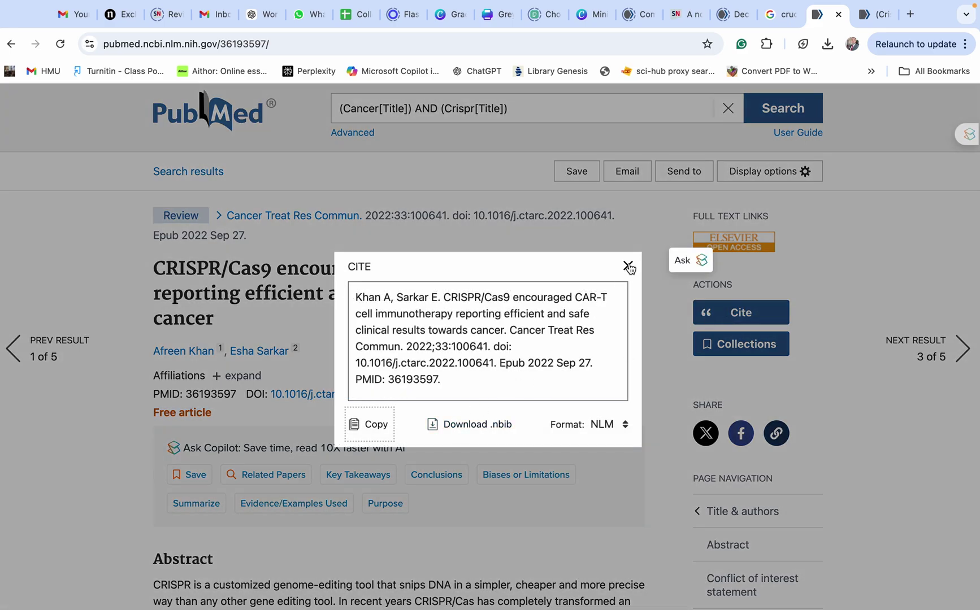
pyautogui.click(628, 267)
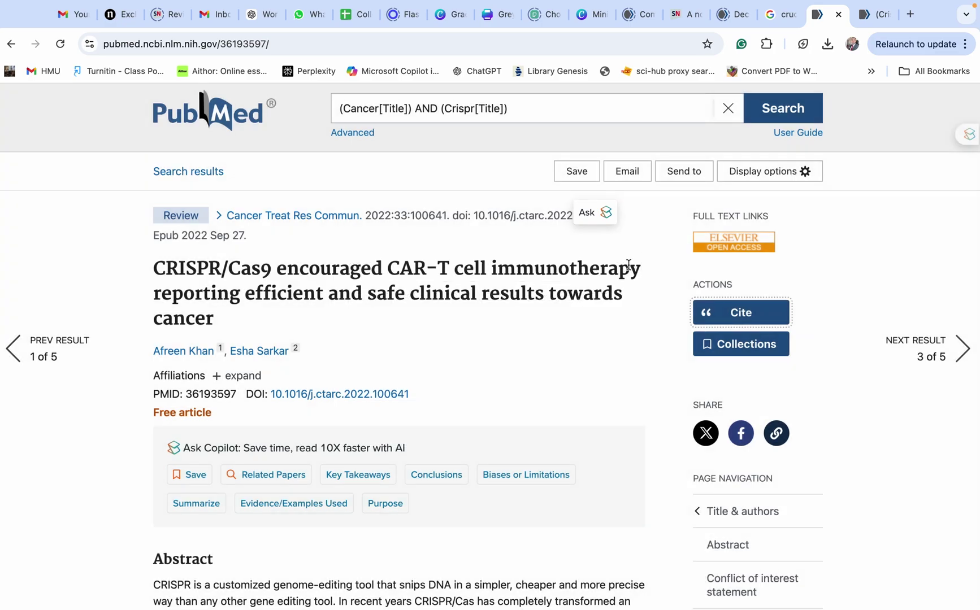